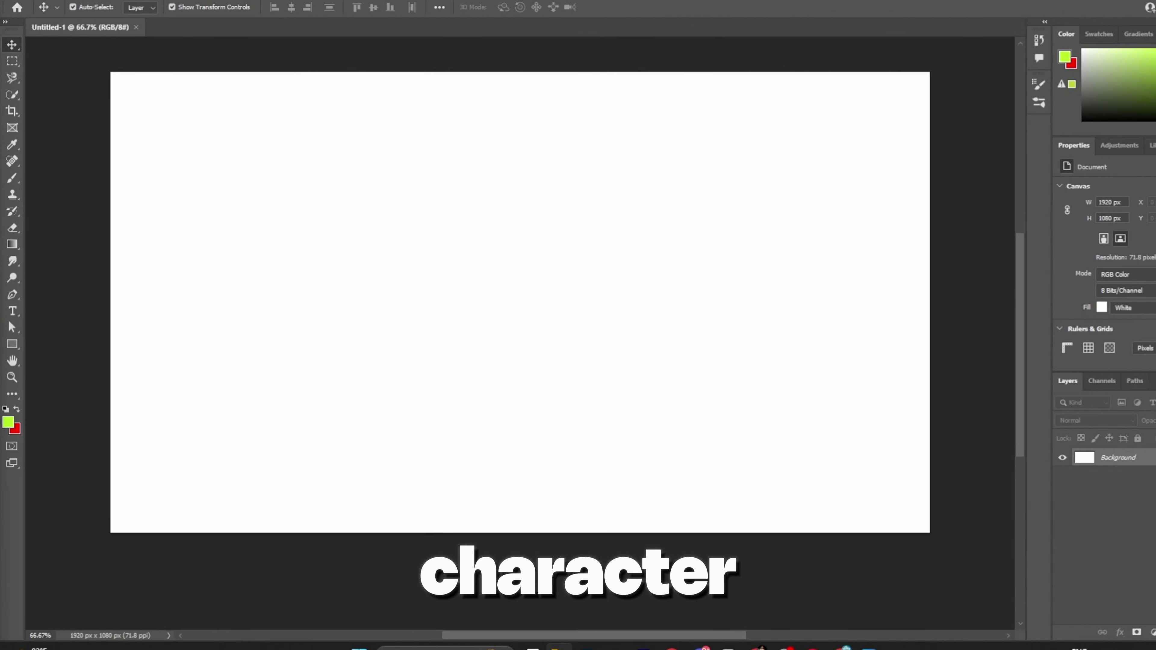
Place the image file (61).png of the man with a soccer ball, scaled up to fill the canvas and rotated 3.35°
{"action": "left_click_drag", "start_coordinate": [501, 591], "coordinate": [538, 422]}
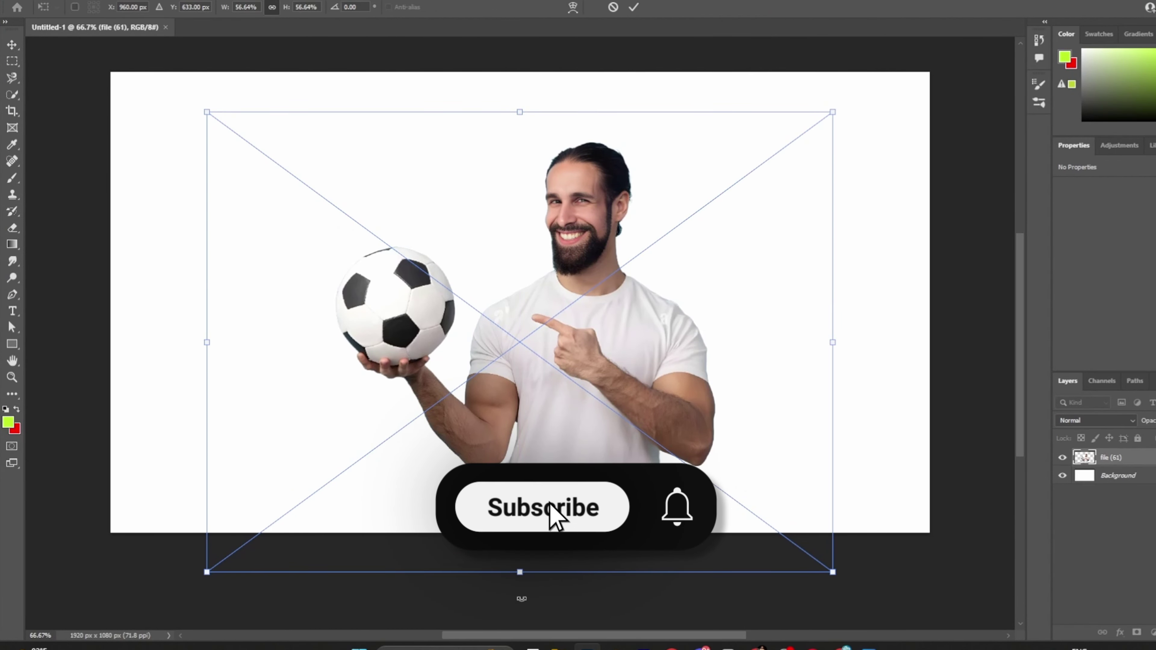
{"action": "left_click_drag", "start_coordinate": [519, 570], "coordinate": [521, 622]}
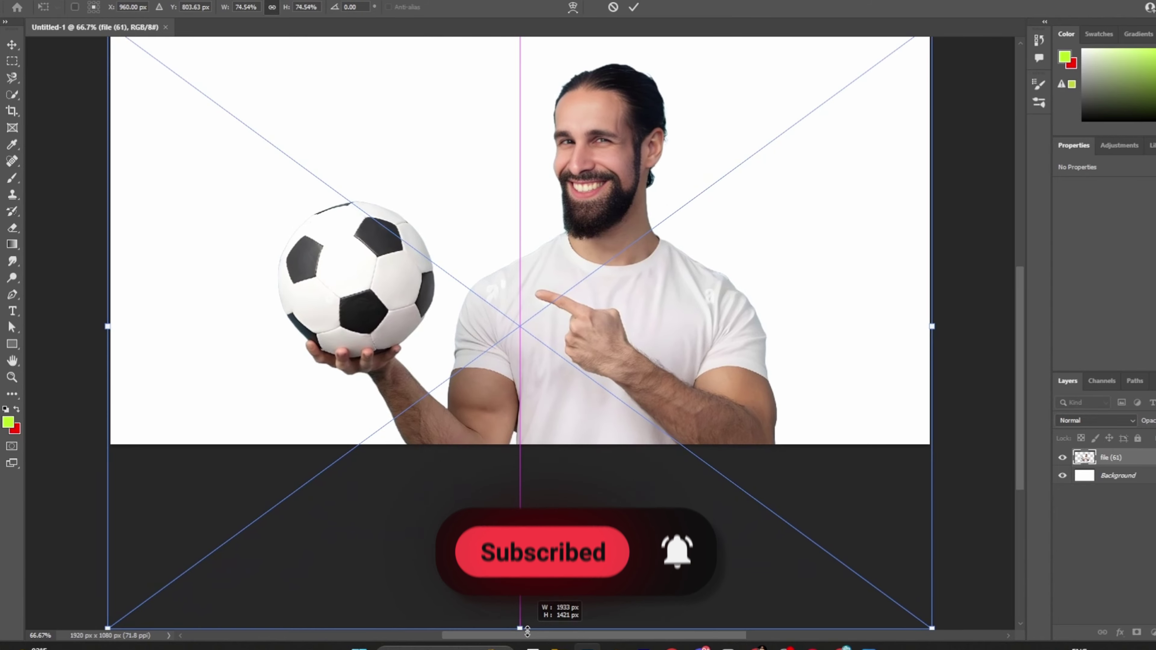
{"action": "key", "text": "ctrl+minus"}
{"action": "left_click_drag", "start_coordinate": [141, 559], "coordinate": [127, 537]}
{"action": "left_click", "coordinate": [634, 7]}
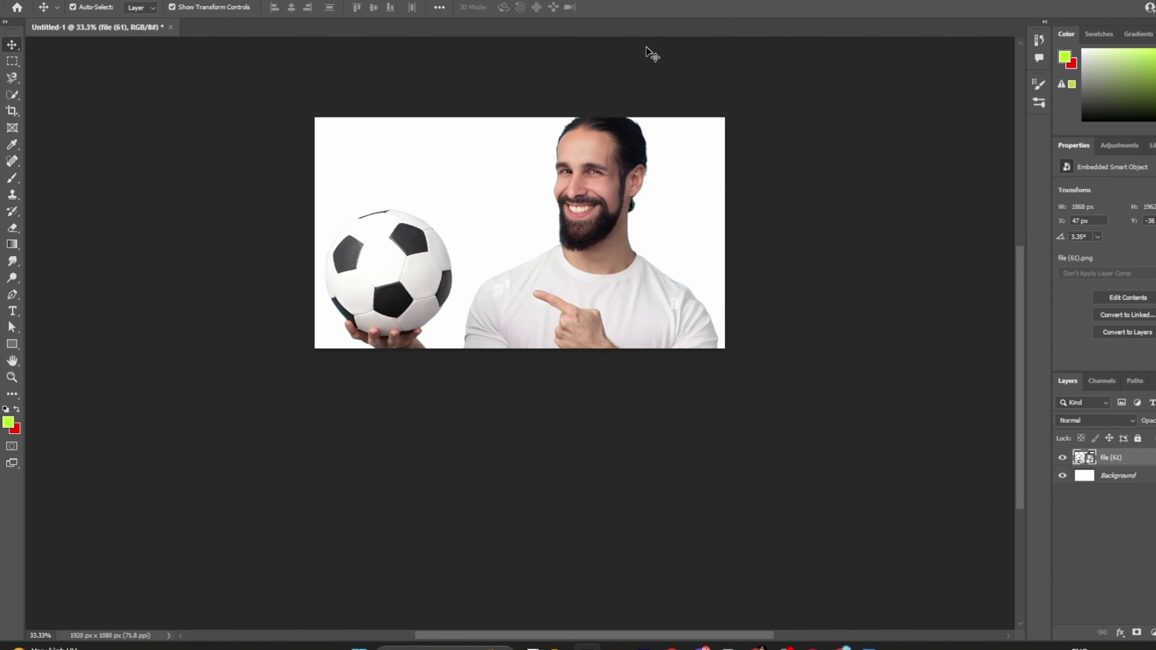
Set the foreground color to e9eceb, sampled from the man's white T-shirt
{"action": "scroll", "coordinate": [508, 304], "scroll_direction": "up", "scroll_amount": 6}
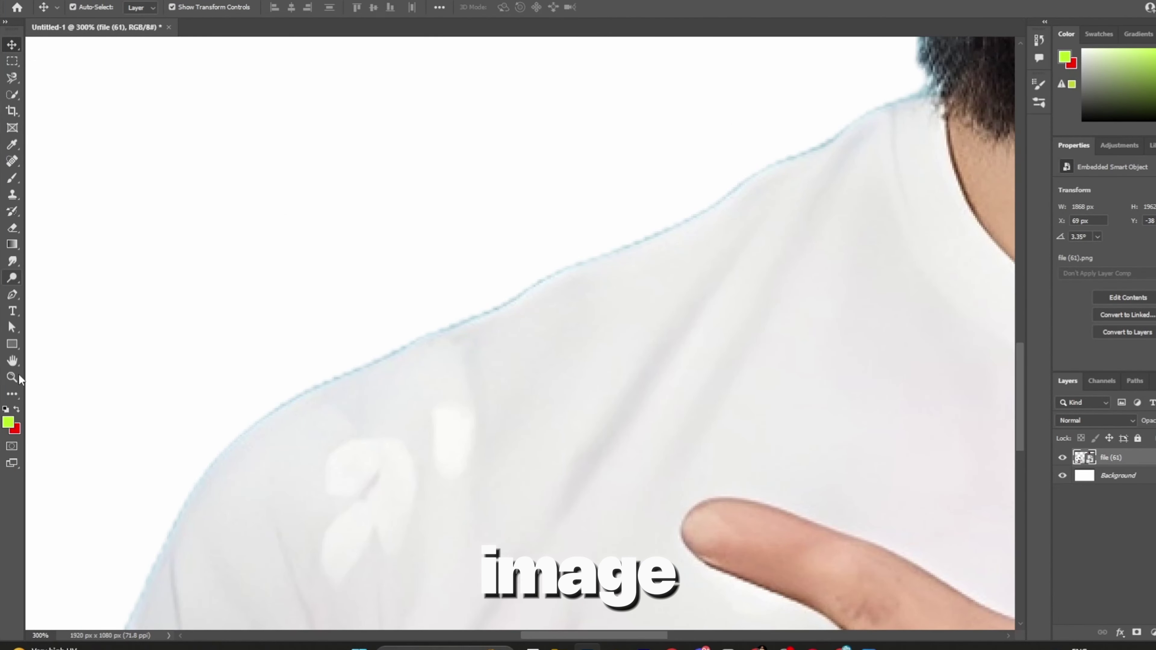
{"action": "left_click", "coordinate": [14, 181]}
{"action": "left_click", "coordinate": [8, 422]}
{"action": "left_click", "coordinate": [387, 391]}
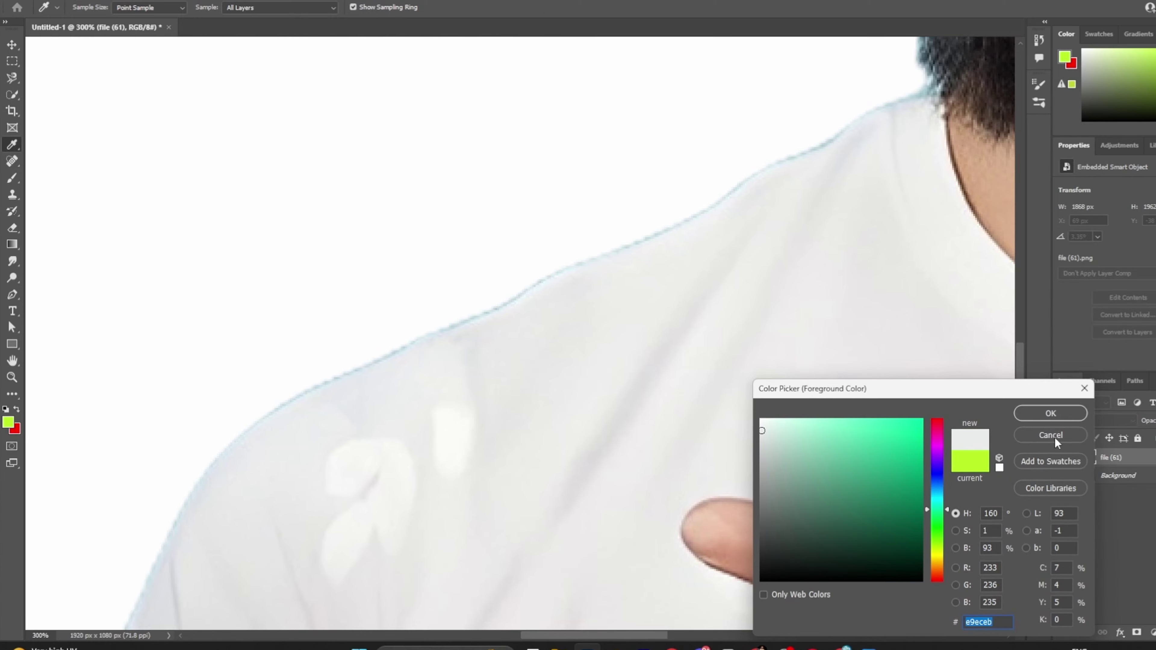
{"action": "left_click", "coordinate": [1050, 414]}
Rasterize the man's layer and paint over the light marks on both shoulders of the T-shirt with the Brush
{"action": "left_click", "coordinate": [495, 457]}
{"action": "key", "text": "Return"}
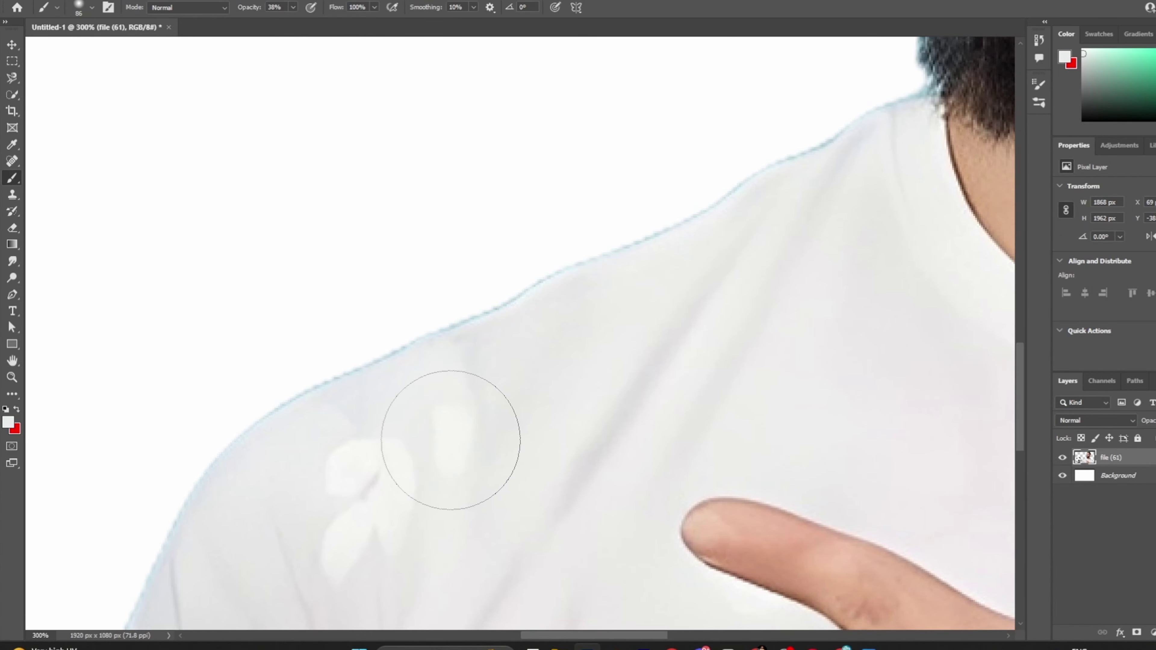
{"action": "left_click_drag", "start_coordinate": [451, 440], "coordinate": [393, 472]}
{"action": "scroll", "coordinate": [473, 487], "scroll_direction": "right", "scroll_amount": 10}
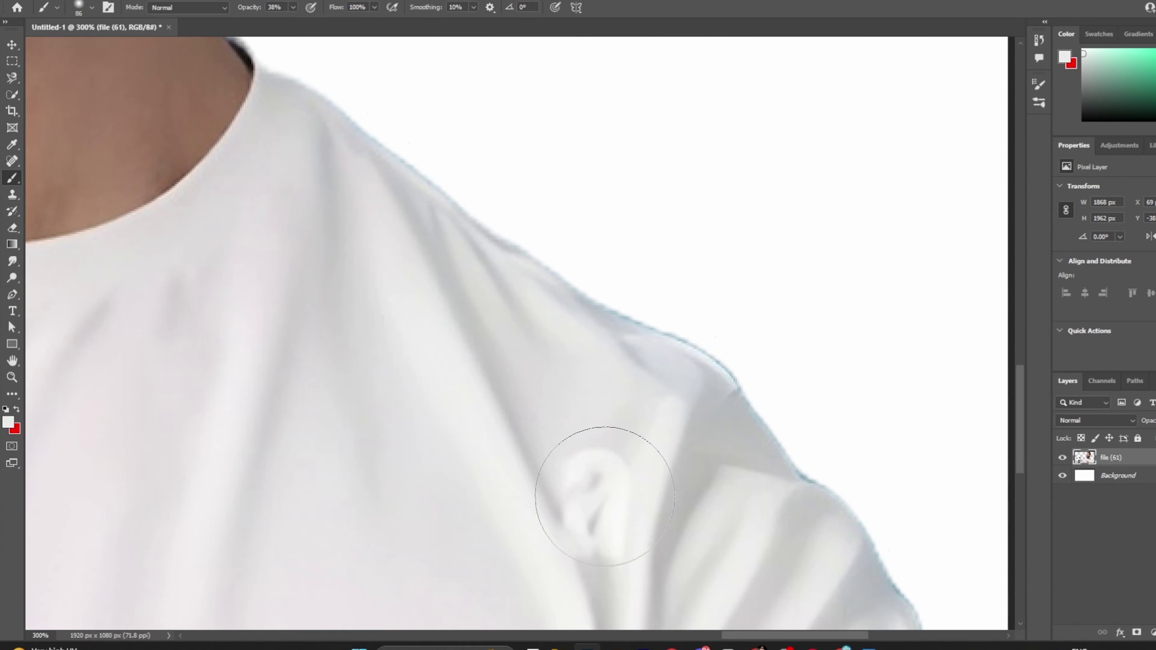
{"action": "scroll", "coordinate": [596, 491], "scroll_direction": "down", "scroll_amount": 1}
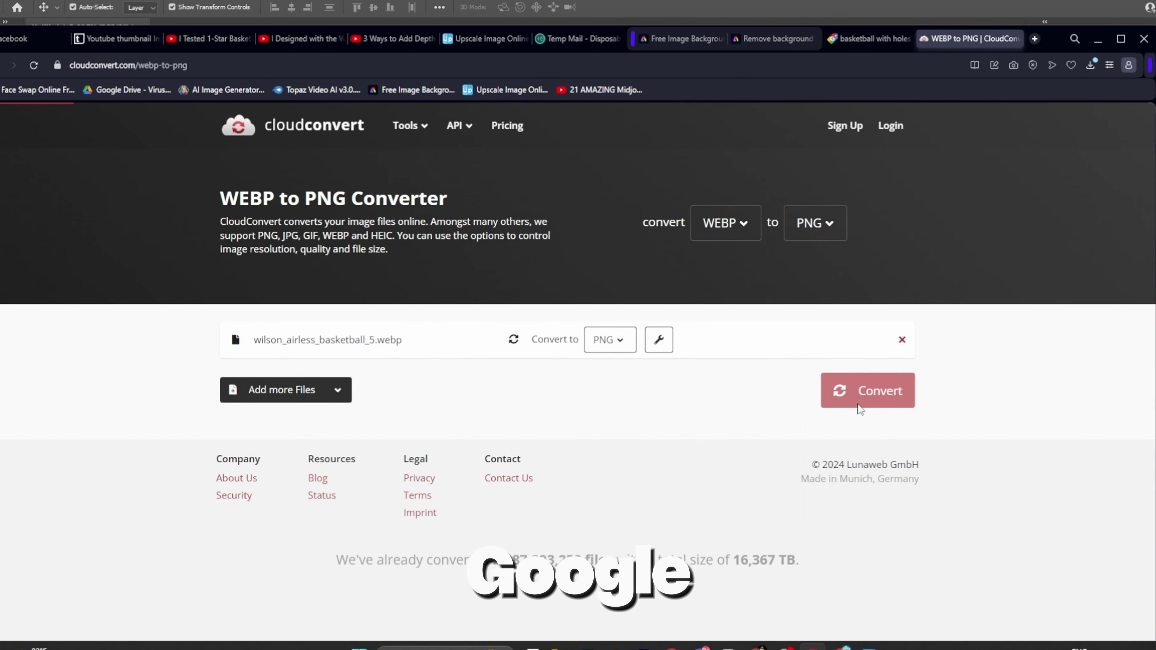
In the browser, convert wilson_airless_basketball_5.webp to PNG with CloudConvert and upload it to Adobe's background remover
{"action": "left_click", "coordinate": [858, 404]}
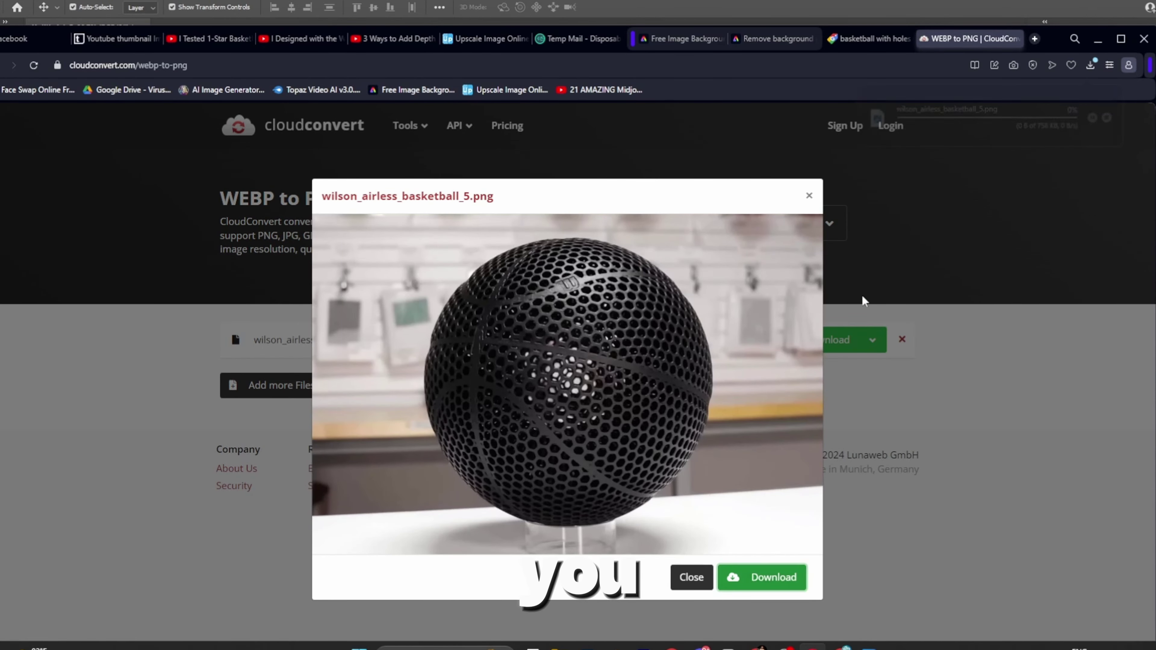
{"action": "left_click", "coordinate": [682, 38]}
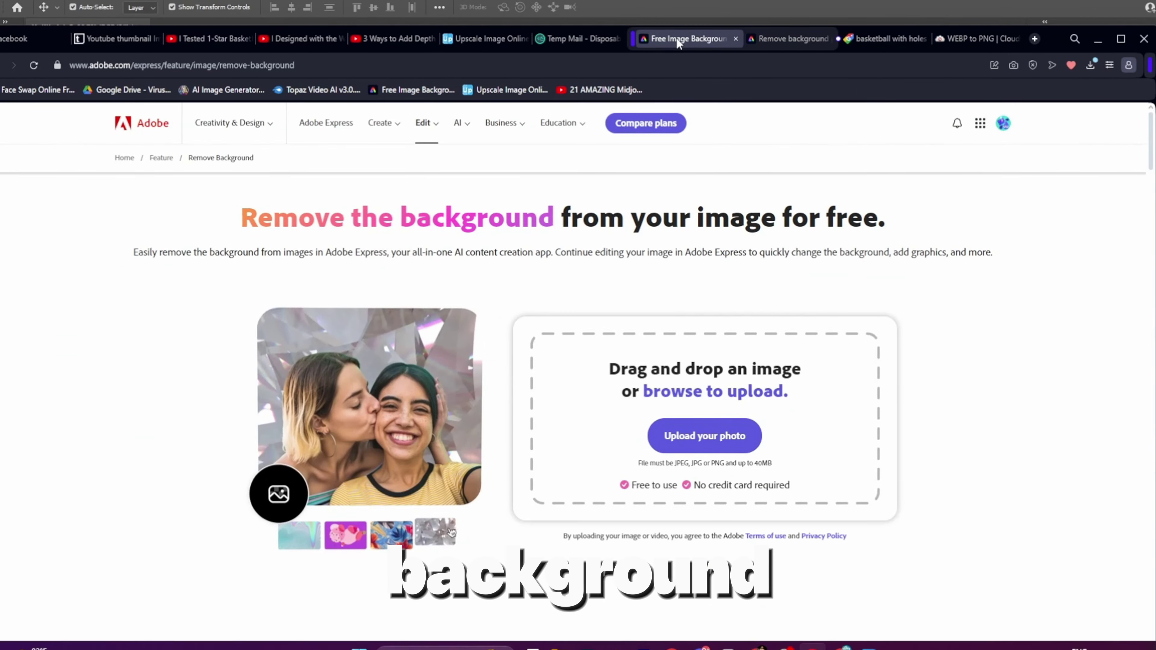
{"action": "left_click", "coordinate": [585, 415]}
{"action": "left_click", "coordinate": [580, 265]}
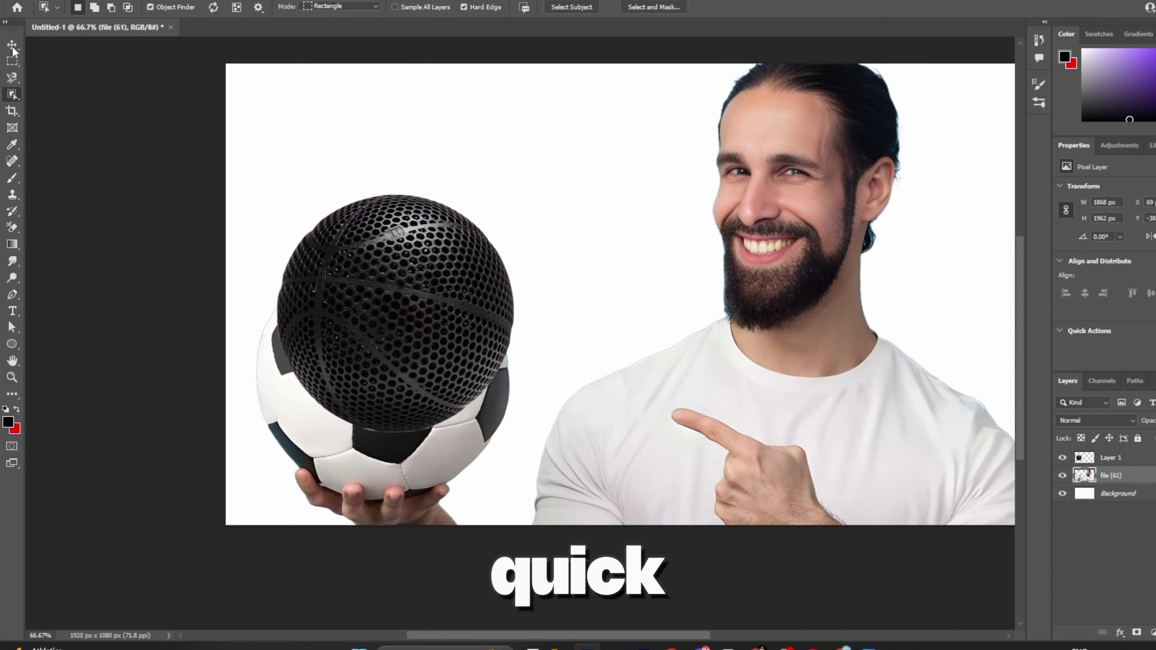
Position the black basketball over the man's raised hand and erase the soccer ball from his layer
{"action": "left_click", "coordinate": [13, 46]}
{"action": "mouse_move", "coordinate": [425, 314]}
{"action": "left_mouse_down"}
{"action": "mouse_move", "coordinate": [421, 368]}
{"action": "mouse_move", "coordinate": [402, 392]}
{"action": "left_mouse_up"}
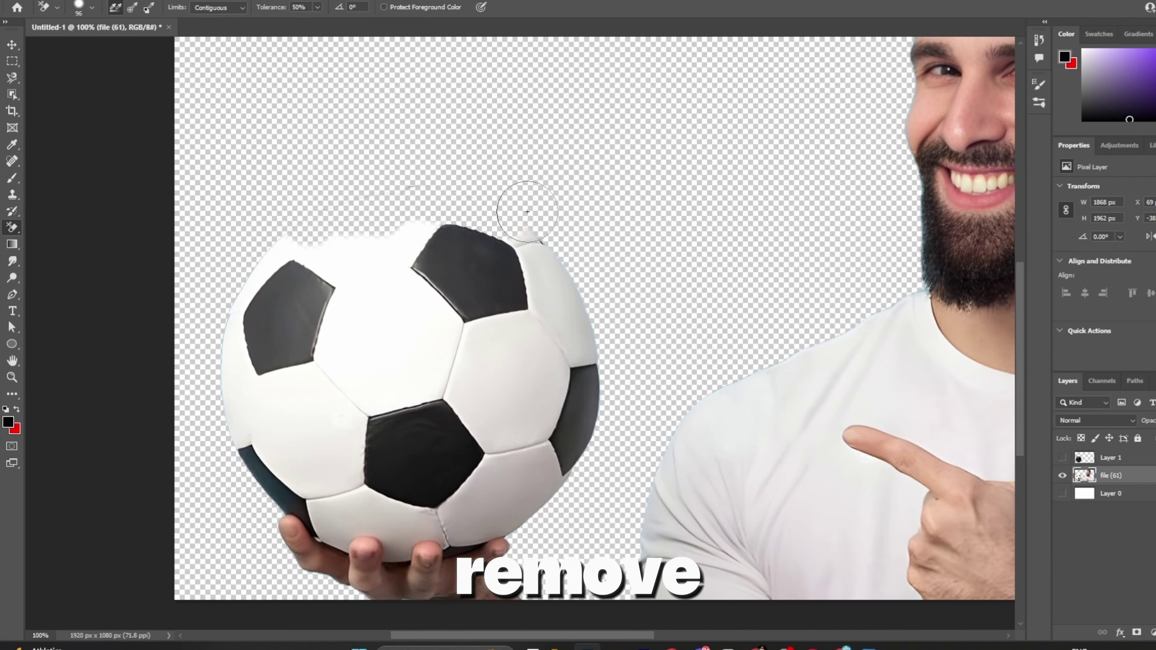
{"action": "left_click_drag", "start_coordinate": [529, 201], "coordinate": [579, 392]}
{"action": "mouse_move", "coordinate": [502, 450]}
{"action": "left_mouse_down"}
{"action": "mouse_move", "coordinate": [424, 419]}
{"action": "mouse_move", "coordinate": [295, 415]}
{"action": "left_mouse_up"}
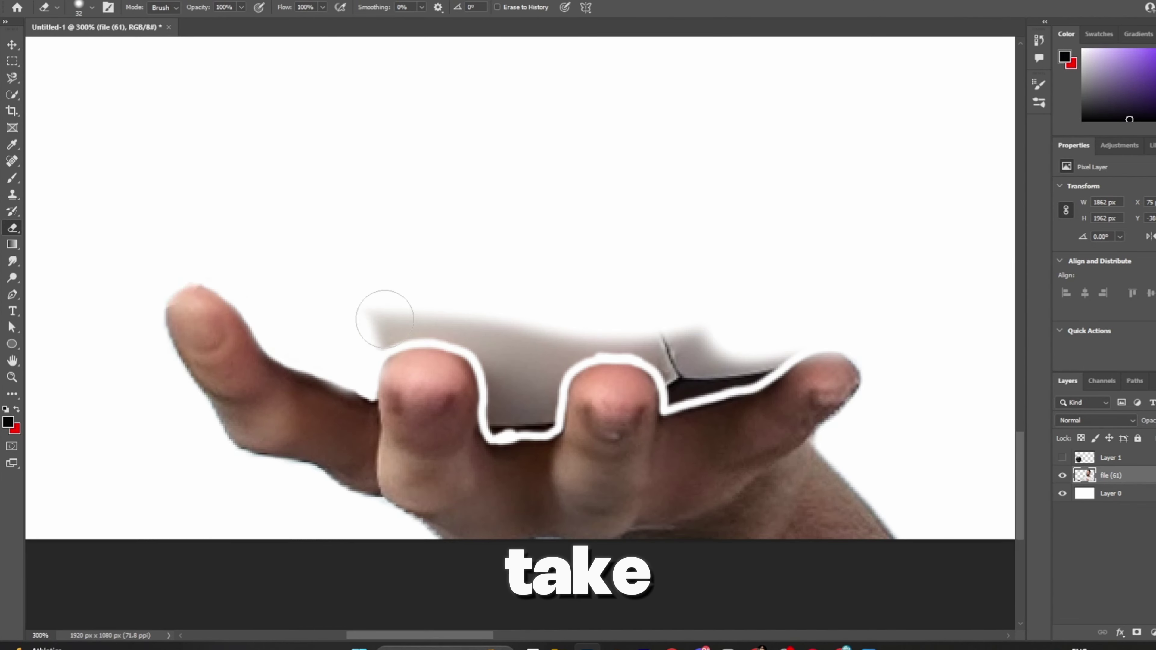
Erase the remaining soccer ball pieces between the fingers and show the basketball layer
{"action": "mouse_move", "coordinate": [386, 310]}
{"action": "left_mouse_down"}
{"action": "mouse_move", "coordinate": [496, 333]}
{"action": "mouse_move", "coordinate": [511, 369]}
{"action": "left_mouse_up"}
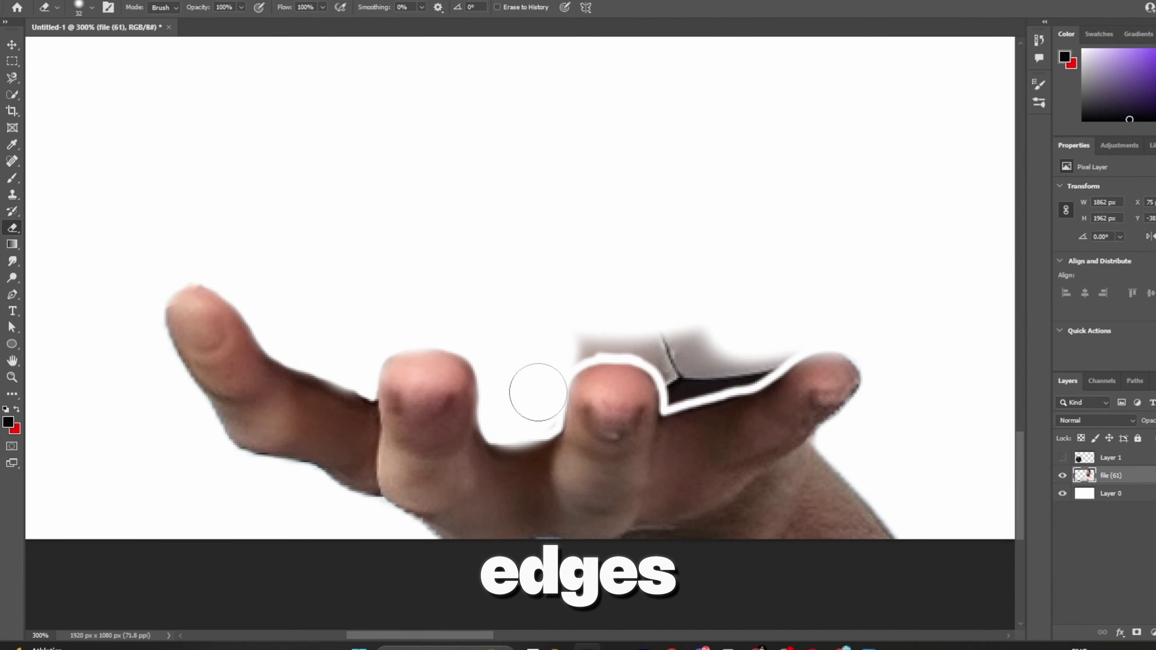
{"action": "mouse_move", "coordinate": [678, 360]}
{"action": "left_mouse_down"}
{"action": "mouse_move", "coordinate": [768, 327]}
{"action": "mouse_move", "coordinate": [738, 373]}
{"action": "mouse_move", "coordinate": [792, 299]}
{"action": "left_mouse_up"}
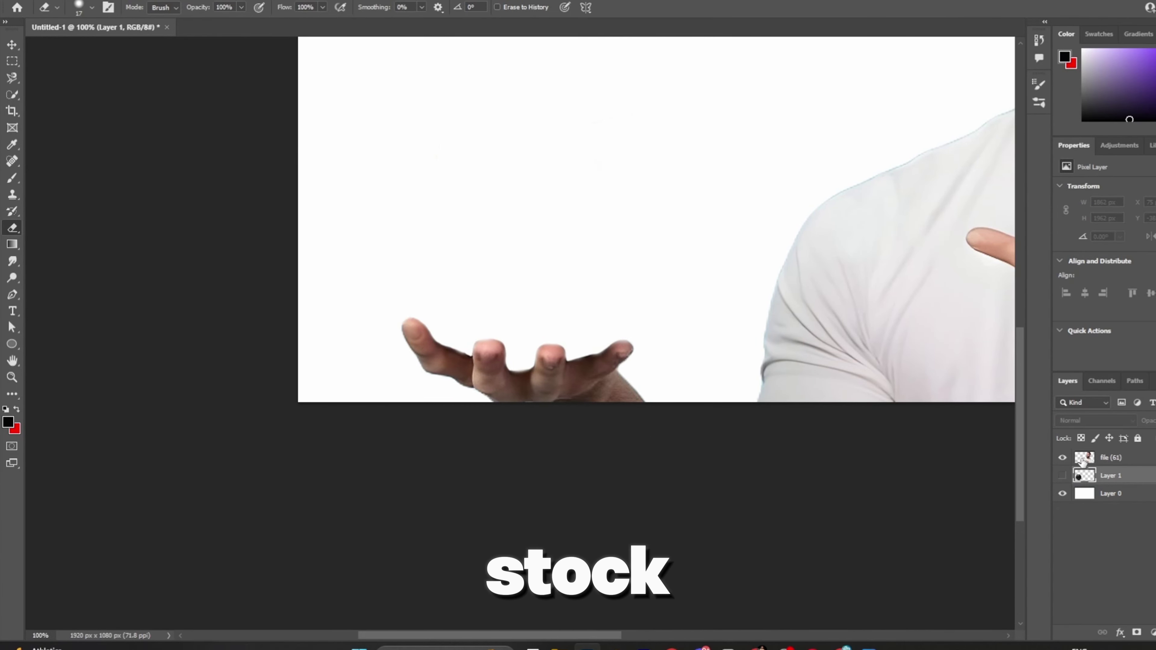
{"action": "left_click", "coordinate": [1062, 475]}
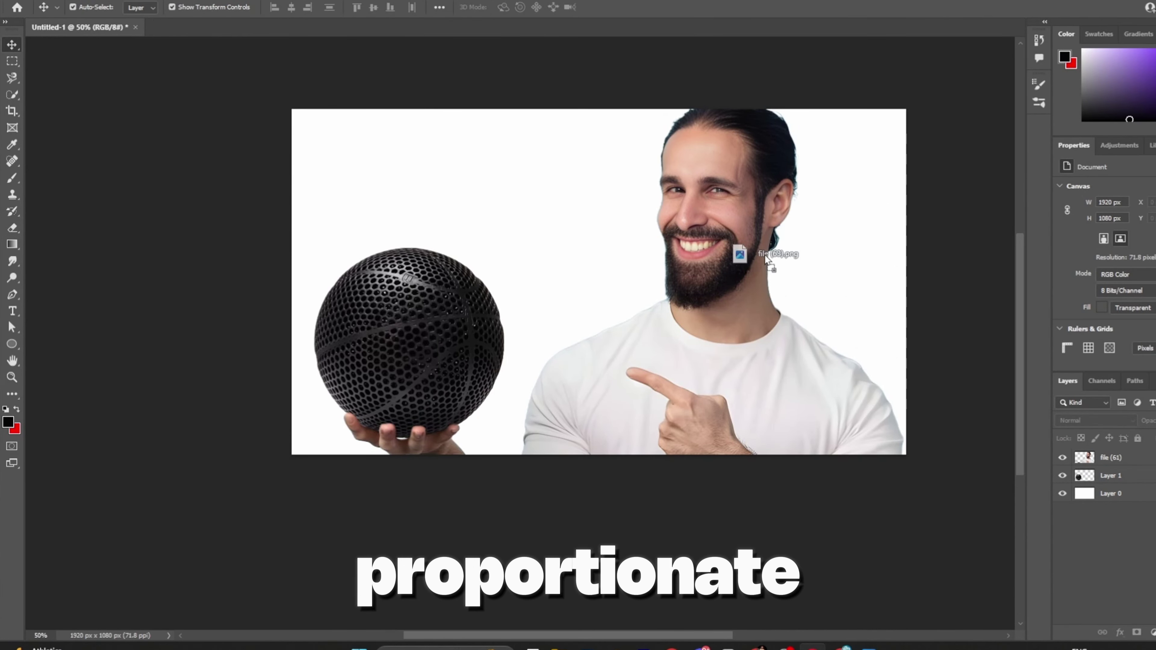
Scale the mirrored basketball hoop to about 190% and position it behind the man, centered vertically on the canvas
{"action": "key", "text": "ctrl+t"}
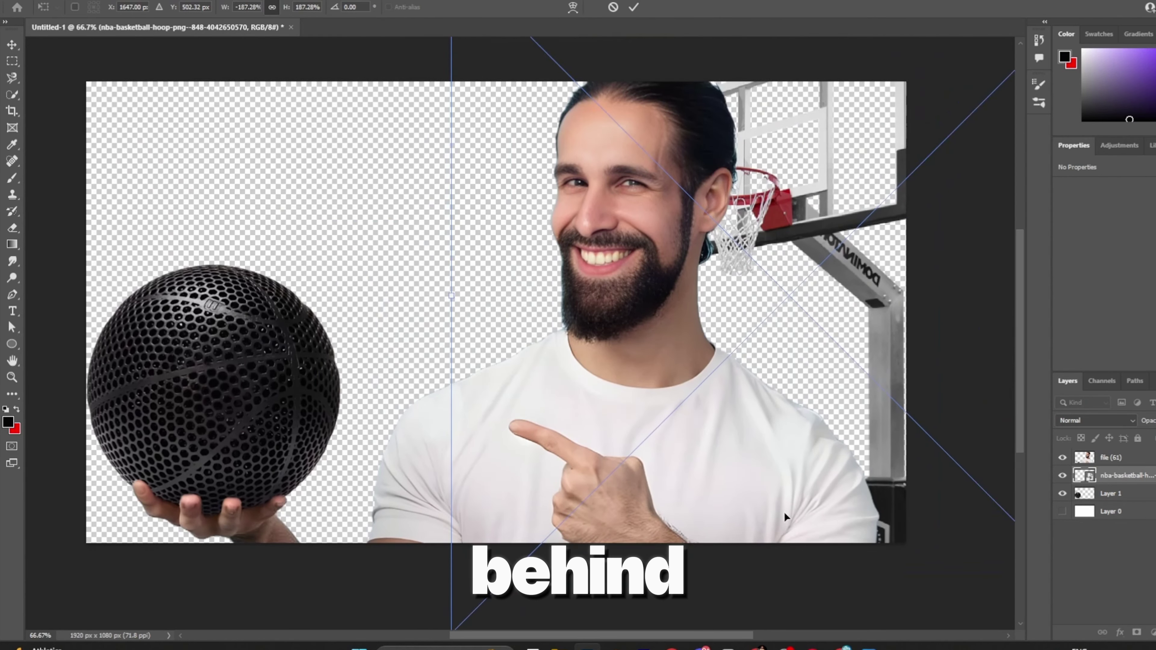
{"action": "scroll", "coordinate": [783, 512], "scroll_direction": "down", "scroll_amount": 4}
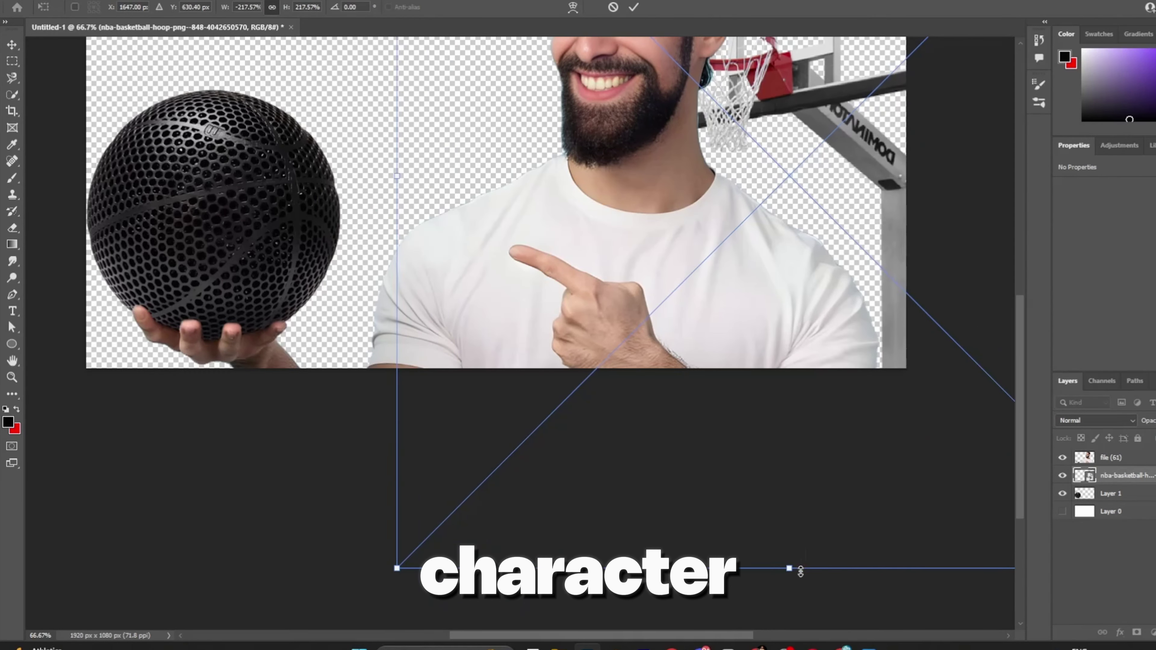
{"action": "scroll", "coordinate": [751, 456], "scroll_direction": "up", "scroll_amount": 3}
{"action": "scroll", "coordinate": [713, 409], "scroll_direction": "down", "scroll_amount": 3}
{"action": "key", "text": "ctrl+minus"}
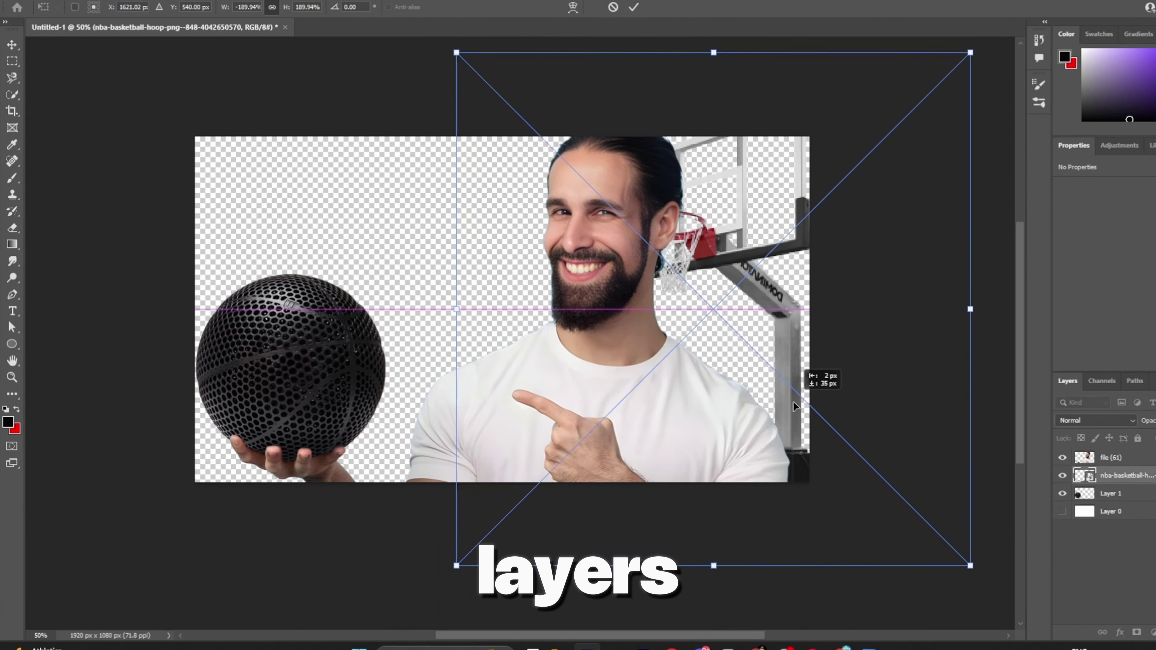
{"action": "key", "text": "Return"}
{"action": "scroll", "coordinate": [793, 382], "scroll_direction": "up", "scroll_amount": 2}
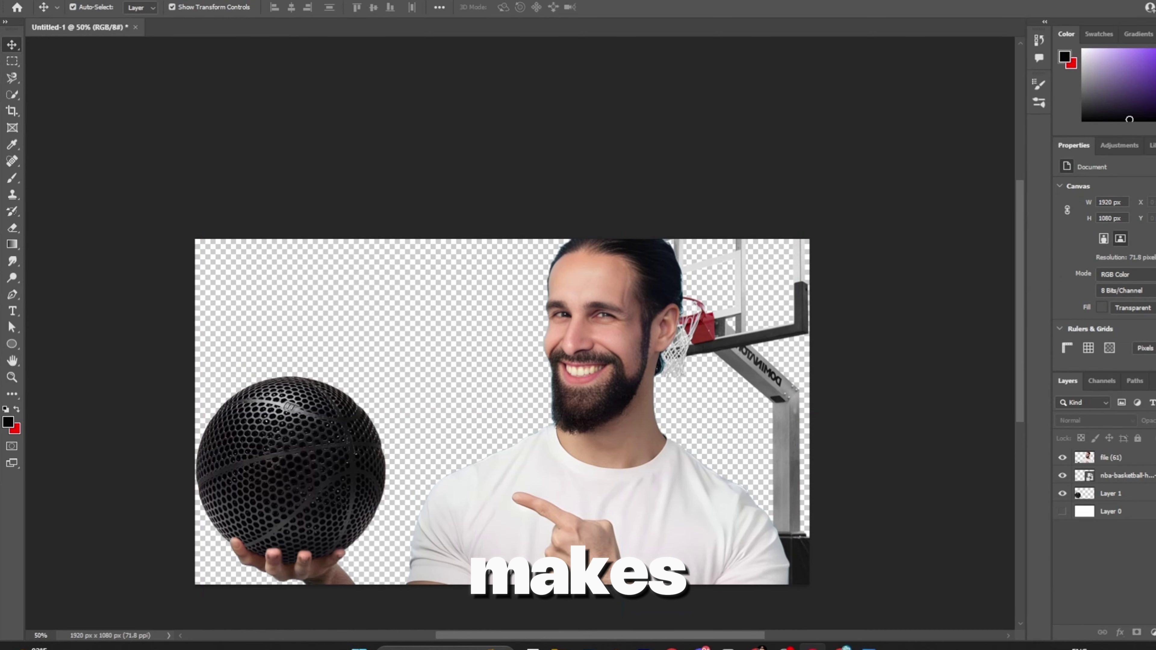
Paste the blue sky image and stretch it vertically to cover the canvas height
{"action": "key", "text": "ctrl+v"}
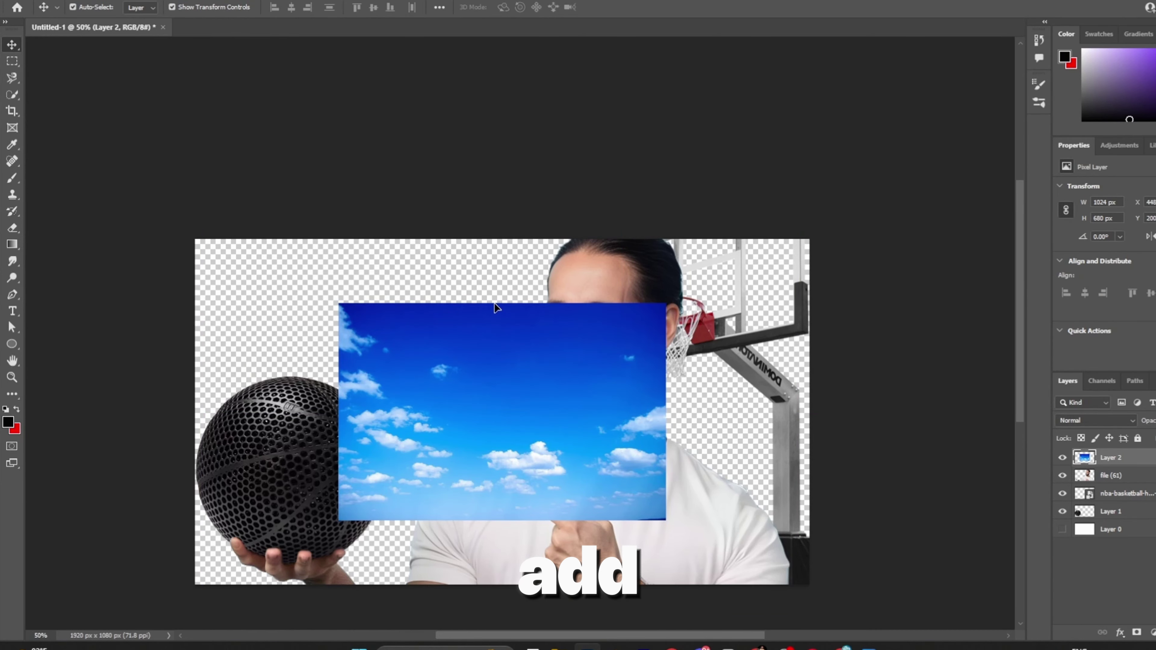
{"action": "left_click_drag", "start_coordinate": [503, 304], "coordinate": [503, 202]}
{"action": "left_click_drag", "start_coordinate": [502, 519], "coordinate": [502, 600]}
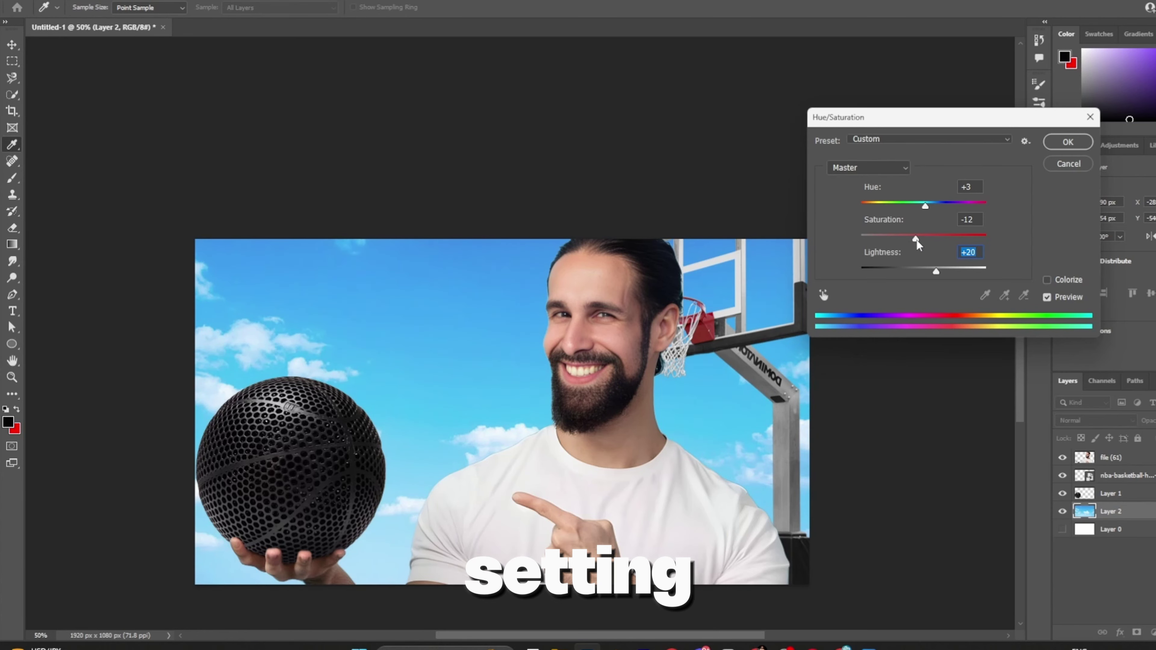
Adjust the sky with hue +3, saturation -12 and raised lightness, plus Camera Raw contrast +38, vibrance +14 and clarity -100
{"action": "left_click_drag", "start_coordinate": [935, 272], "coordinate": [940, 277]}
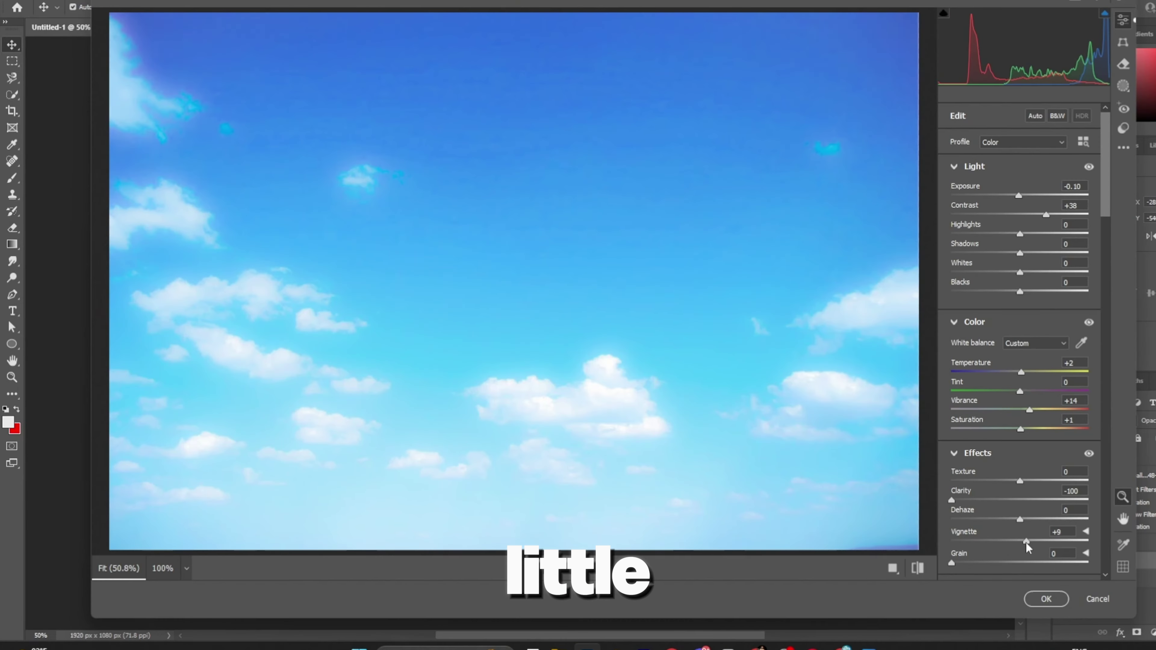
{"action": "scroll", "coordinate": [1033, 387], "scroll_direction": "down", "scroll_amount": 10}
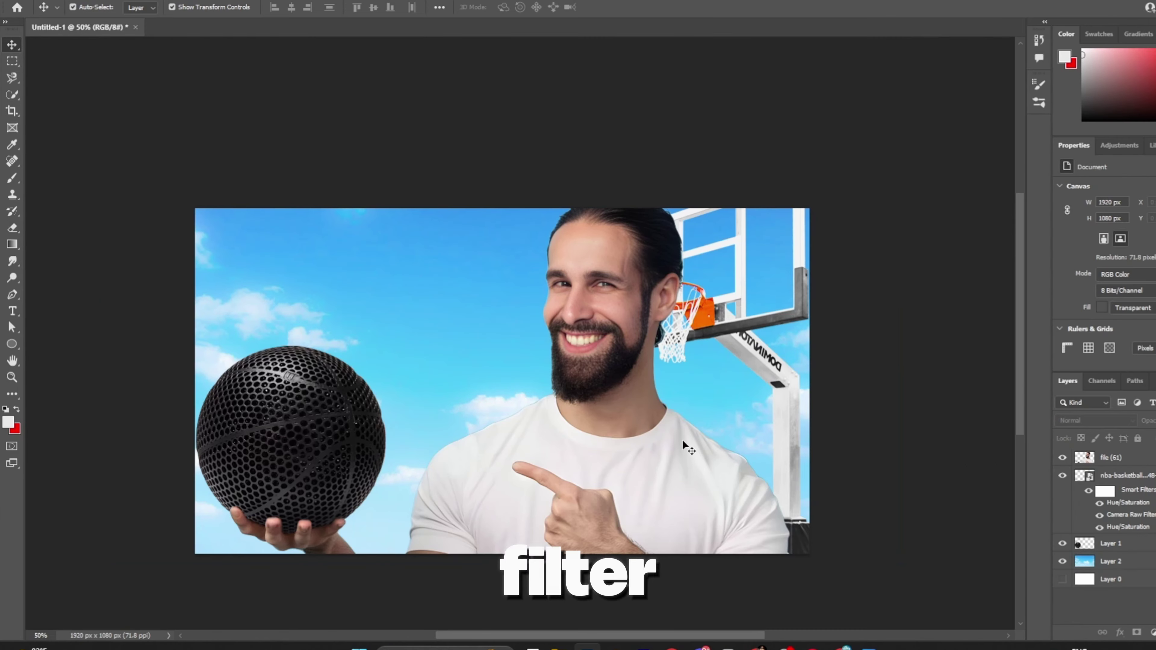
Move the basketball away from the hand toward the man's shoulder and bring its layer to the front
{"action": "scroll", "coordinate": [312, 477], "scroll_direction": "down", "scroll_amount": 1}
{"action": "left_click", "coordinate": [312, 477]}
{"action": "left_click_drag", "start_coordinate": [329, 412], "coordinate": [393, 374]}
{"action": "key", "text": "ctrl+shift+bracketright"}
{"action": "key", "text": "ctrl+plus"}
Copy the raised hand area from the man's layer onto a new layer
{"action": "key", "text": "alt+bracketleft"}
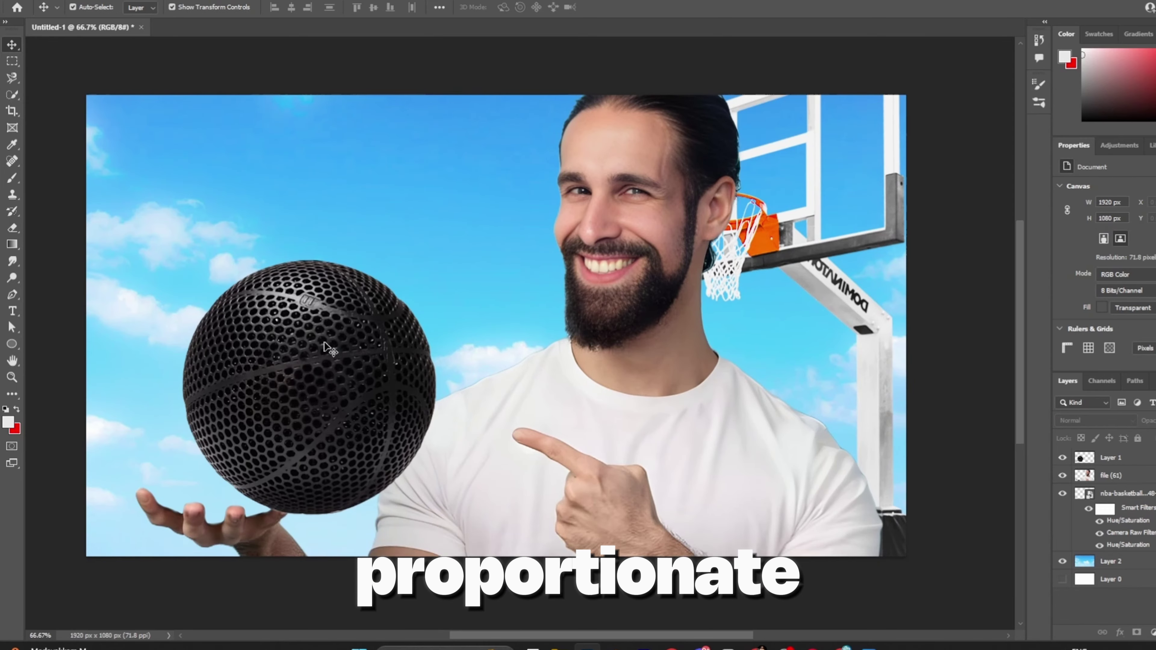
{"action": "left_click", "coordinate": [12, 61]}
{"action": "left_click_drag", "start_coordinate": [194, 400], "coordinate": [413, 550]}
{"action": "key", "text": "ctrl+j"}
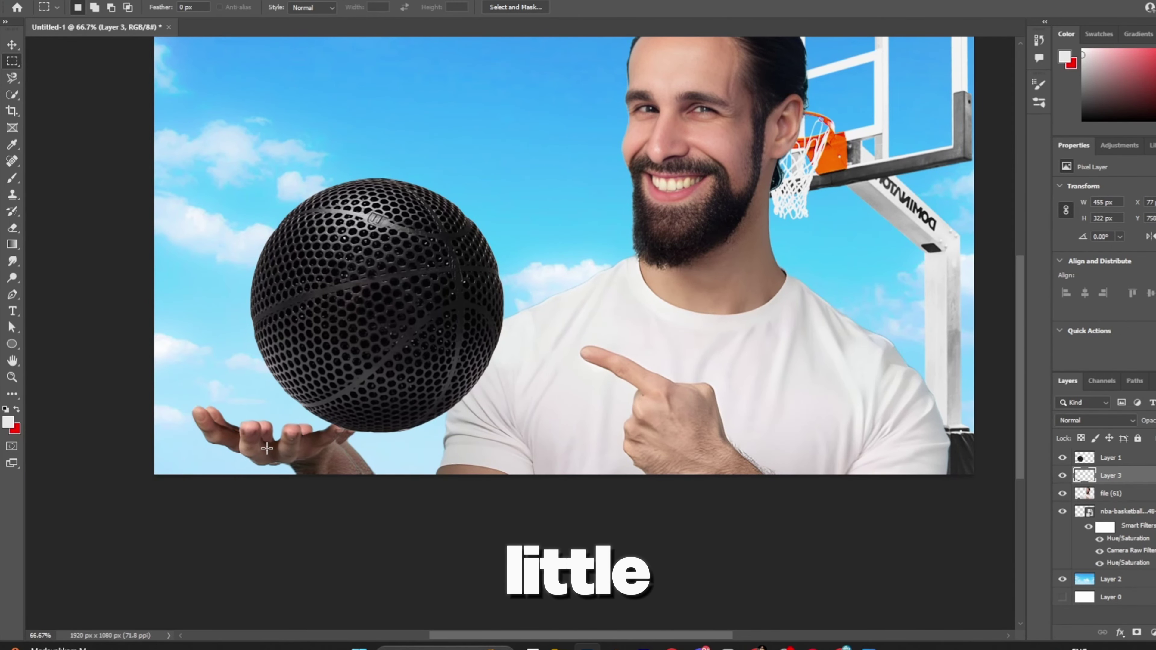
Fit the hand copy in front of the basketball and enlarge the ball to 116.75% with a slight rotation
{"action": "key", "text": "v"}
{"action": "left_click_drag", "start_coordinate": [592, 314], "coordinate": [303, 439]}
{"action": "key", "text": "ctrl+t"}
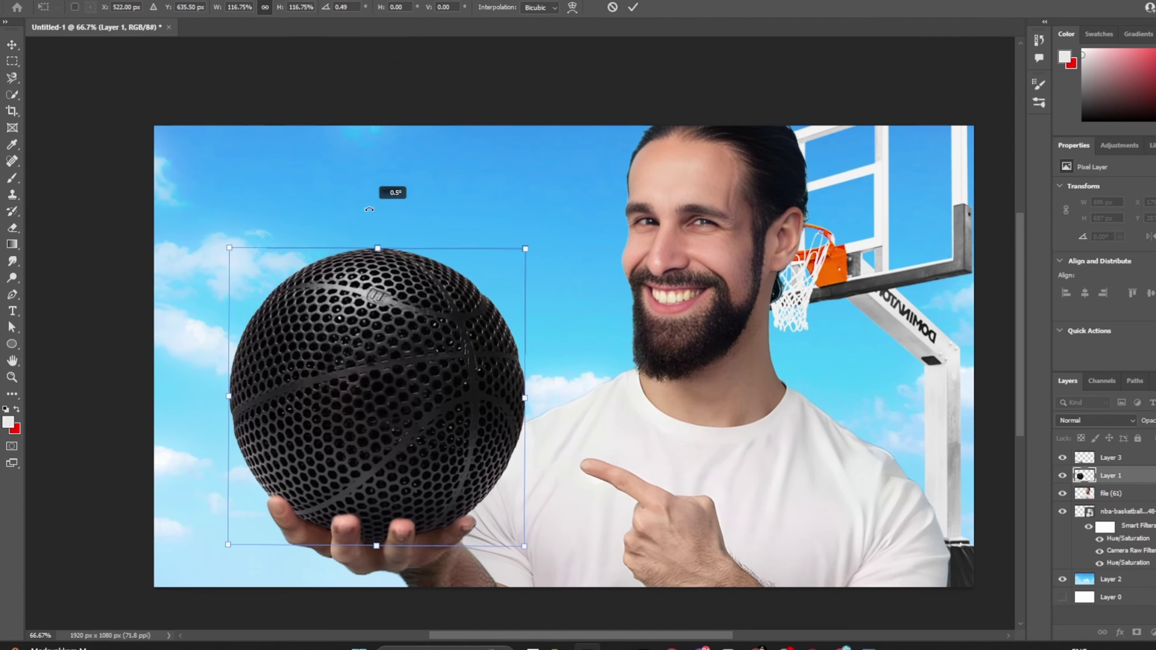
{"action": "mouse_move", "coordinate": [369, 209]}
{"action": "left_mouse_down"}
{"action": "mouse_move", "coordinate": [389, 233]}
{"action": "mouse_move", "coordinate": [376, 197]}
{"action": "mouse_move", "coordinate": [369, 214]}
{"action": "left_mouse_up"}
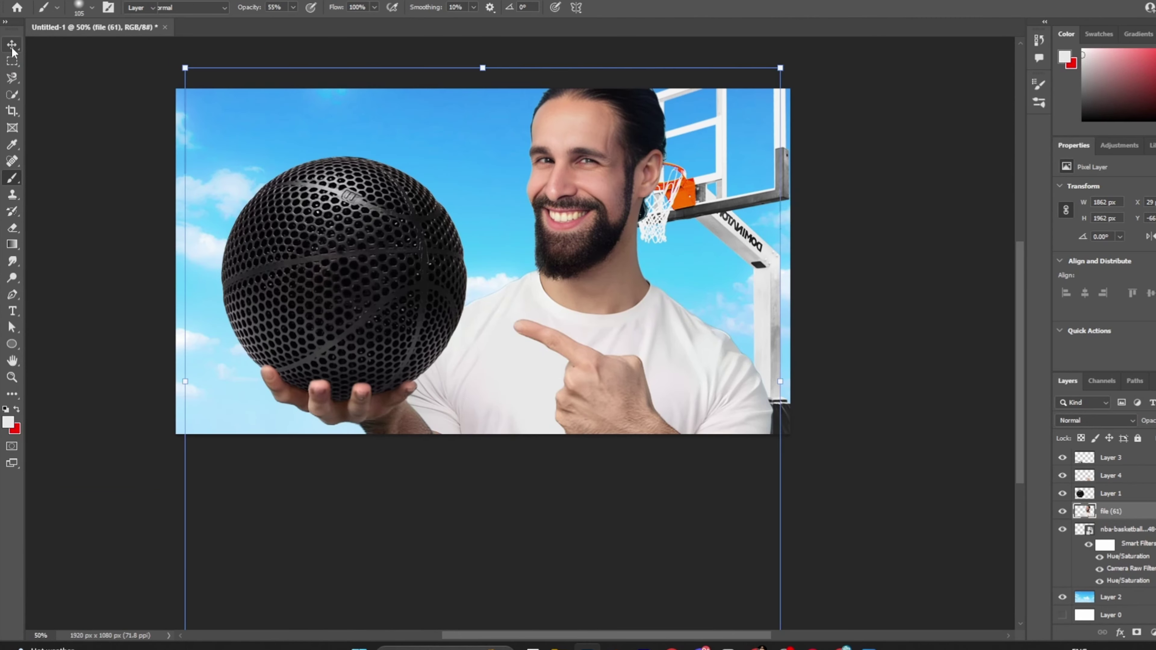
Adjust the position of the man's pointing hand in front of his T-shirt
{"action": "left_click_drag", "start_coordinate": [482, 410], "coordinate": [599, 378]}
{"action": "left_click_drag", "start_coordinate": [500, 336], "coordinate": [499, 329]}
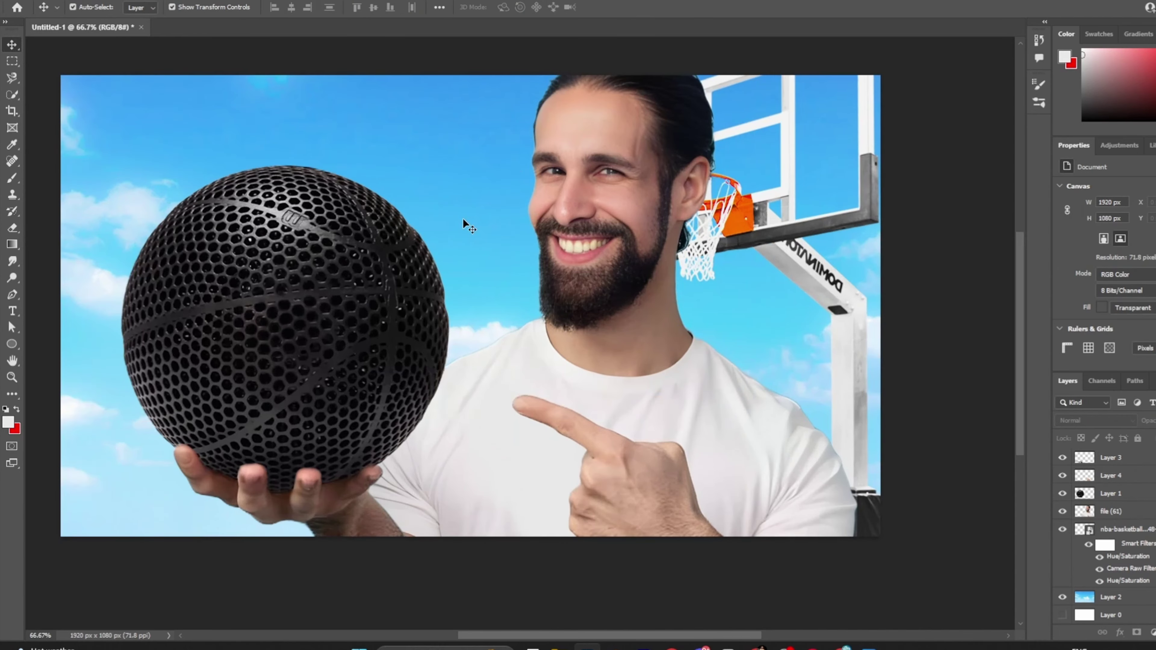
Select the basketball and cover it with a bright cyan Solid Color fill layer blended as Linear Light
{"action": "scroll", "coordinate": [464, 212], "scroll_direction": "up", "scroll_amount": 1}
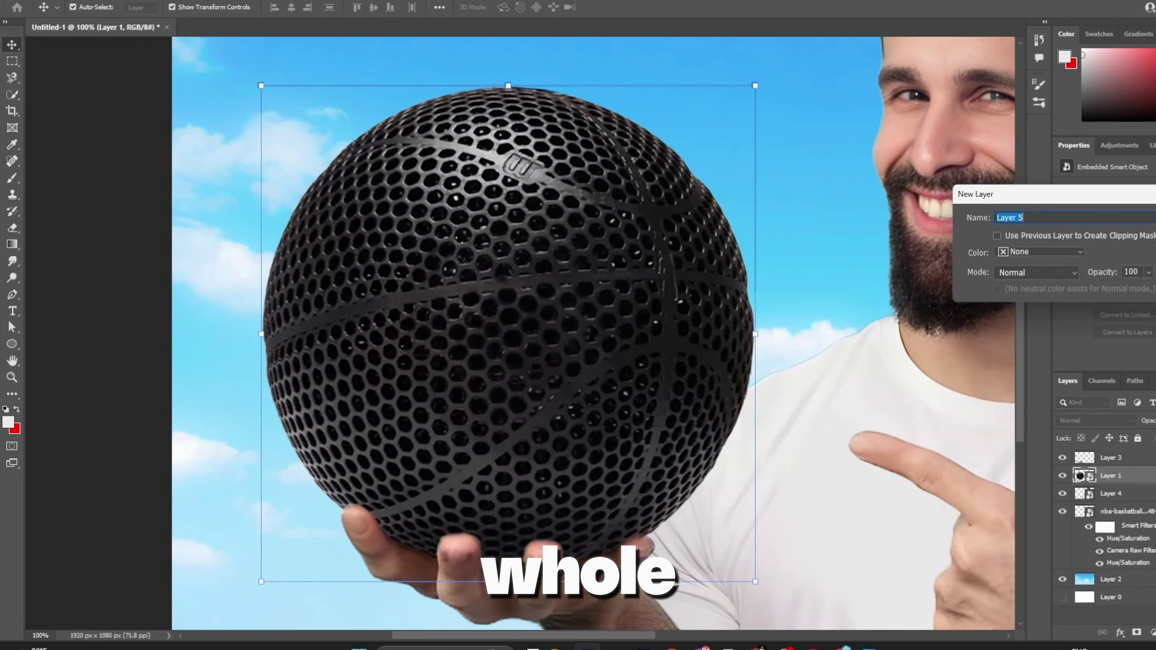
{"action": "key", "text": "Escape"}
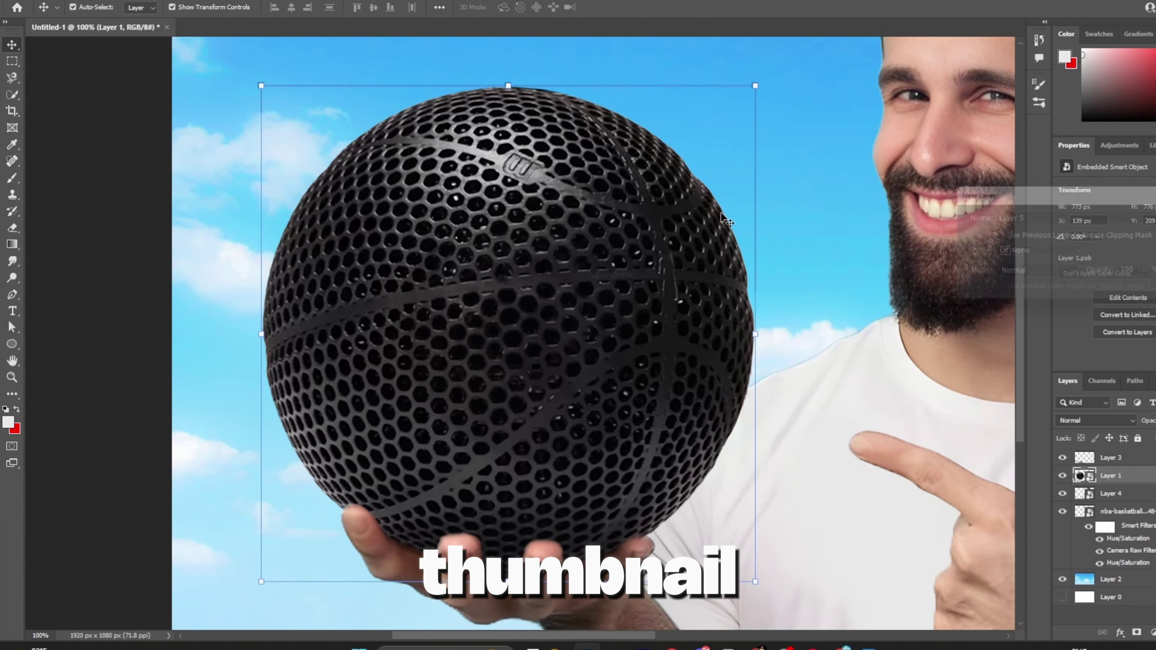
{"action": "left_click", "coordinate": [12, 95]}
{"action": "left_click", "coordinate": [58, 94]}
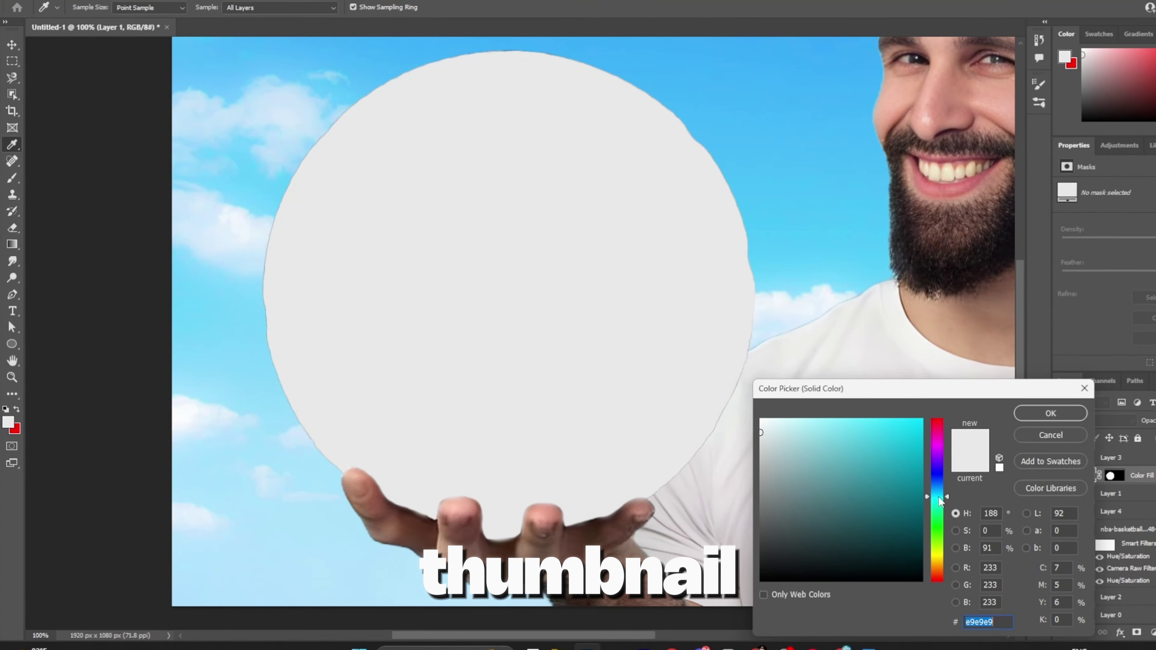
{"action": "left_click", "coordinate": [921, 420]}
{"action": "left_click", "coordinate": [1050, 413]}
{"action": "left_click", "coordinate": [1095, 420]}
{"action": "left_click", "coordinate": [1092, 438]}
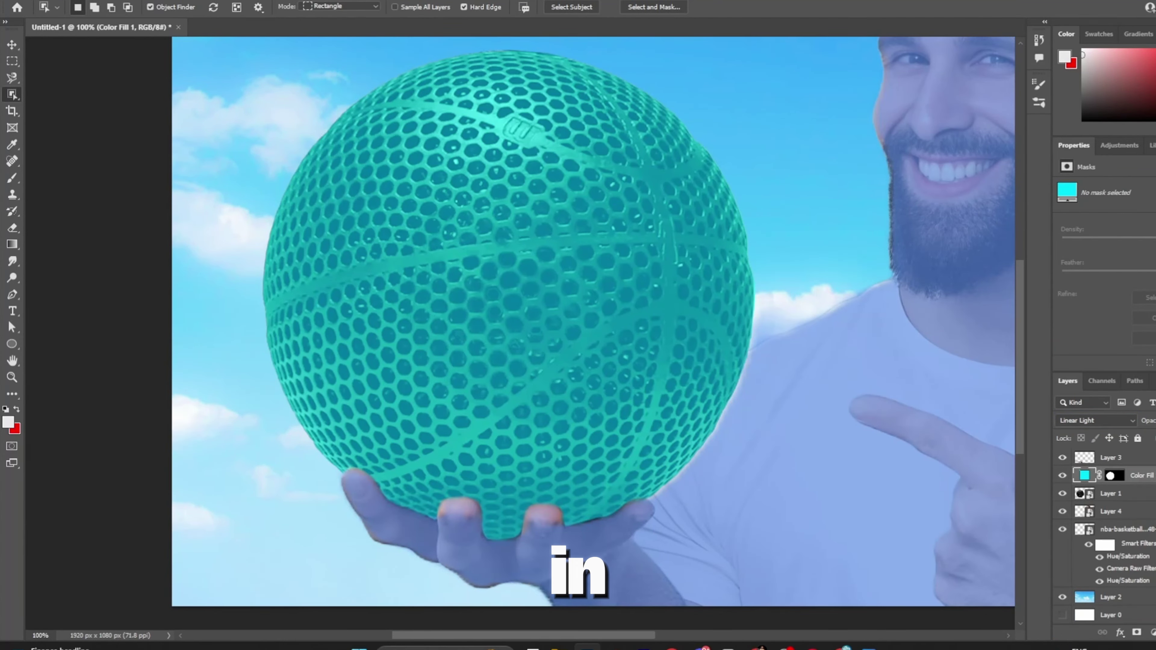
Change the basketball's fill color to the softer cyan 5ee1f1
{"action": "double_click", "coordinate": [1085, 475]}
{"action": "left_click_drag", "start_coordinate": [824, 422], "coordinate": [859, 428]}
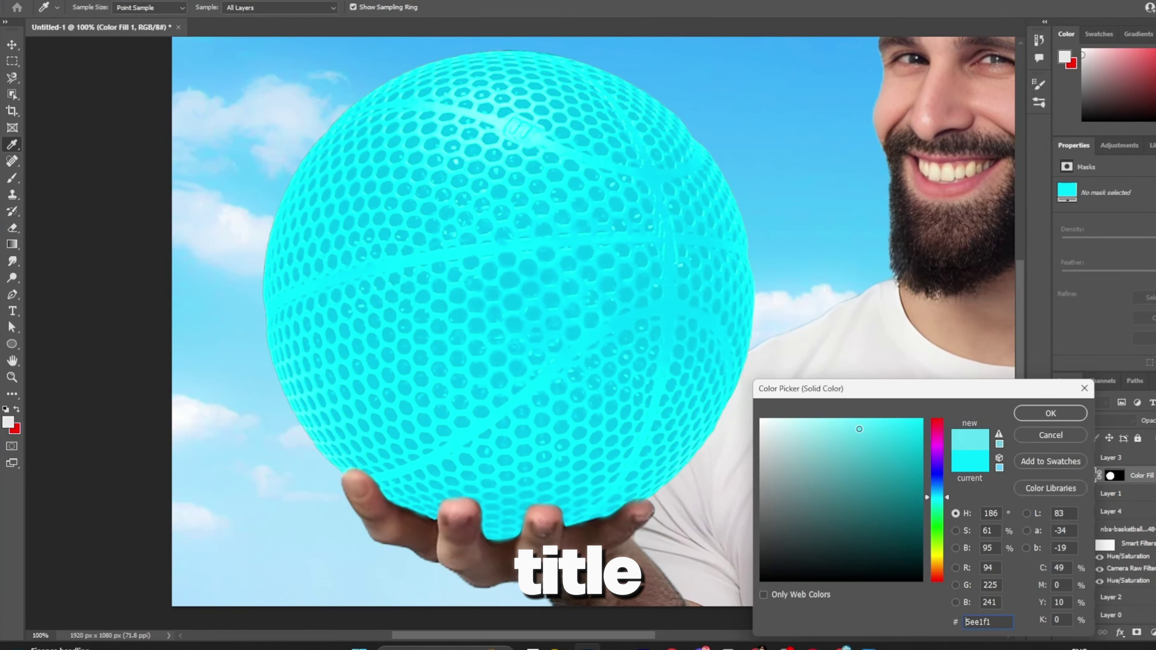
{"action": "left_click", "coordinate": [1047, 414]}
Hide the cyan fill layer and trace the upper edge of the basketball's lower diagonal seam with the Pen tool
{"action": "left_click", "coordinate": [1062, 475]}
{"action": "key", "text": "p"}
{"action": "scroll", "coordinate": [537, 473], "scroll_direction": "up", "scroll_amount": 2}
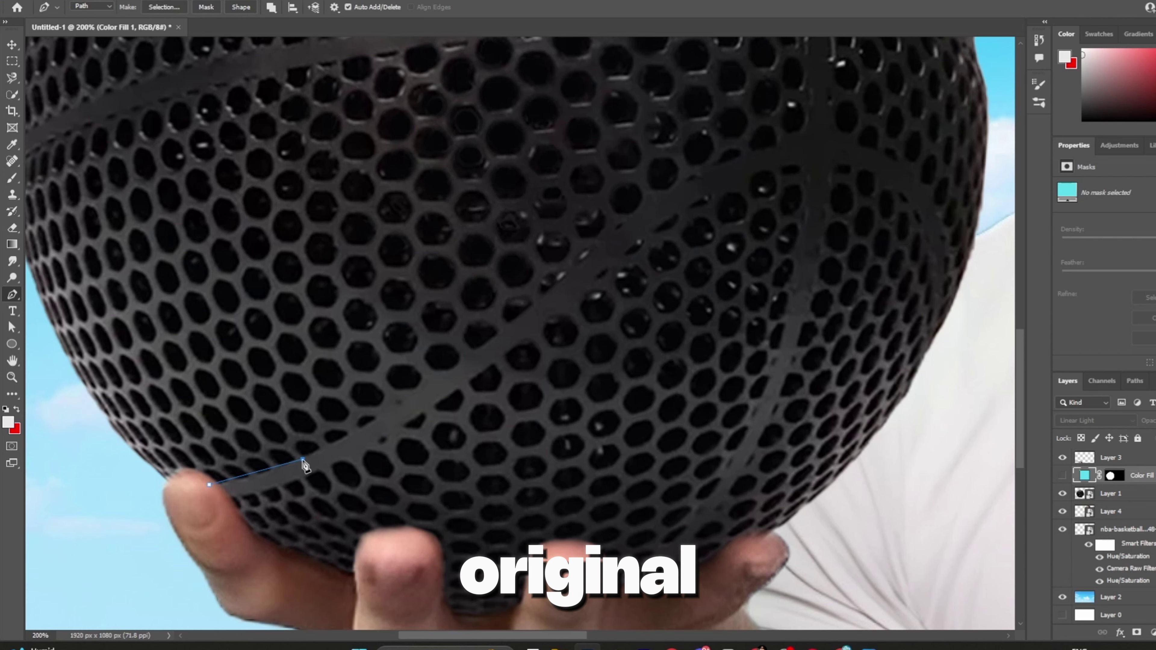
{"action": "scroll", "coordinate": [326, 452], "scroll_direction": "up", "scroll_amount": 1}
{"action": "left_click", "coordinate": [776, 189]}
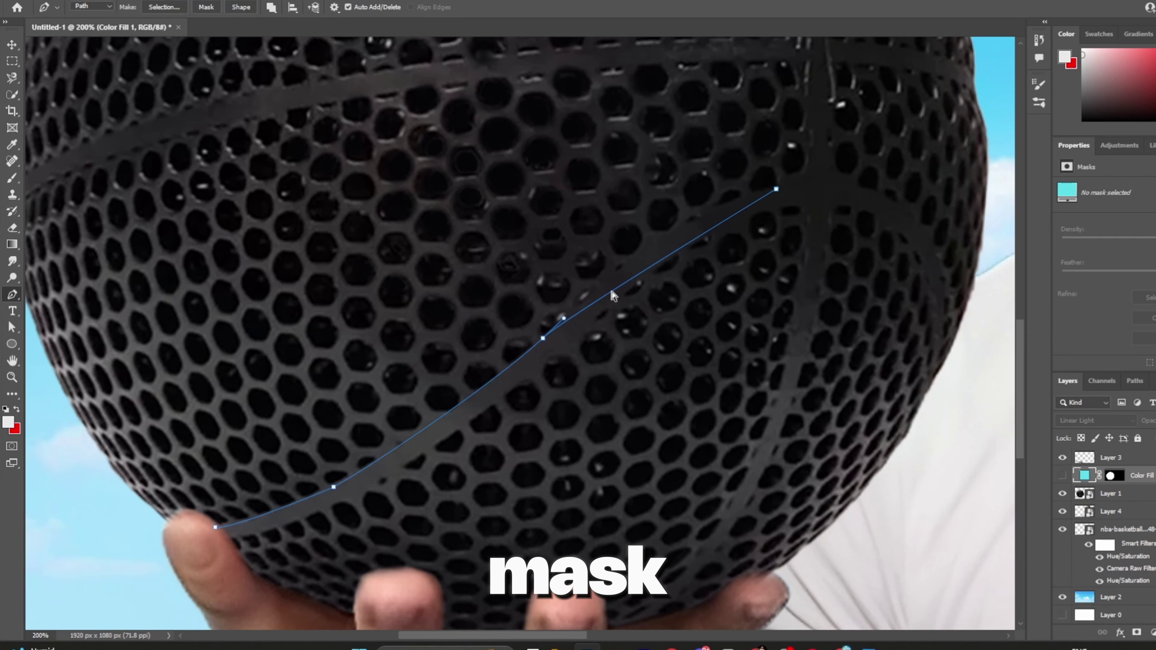
Continue the pen path around the basketball's horizontal middle seam, the logo seam and the curved seam at its top
{"action": "scroll", "coordinate": [673, 241], "scroll_direction": "up", "scroll_amount": 1}
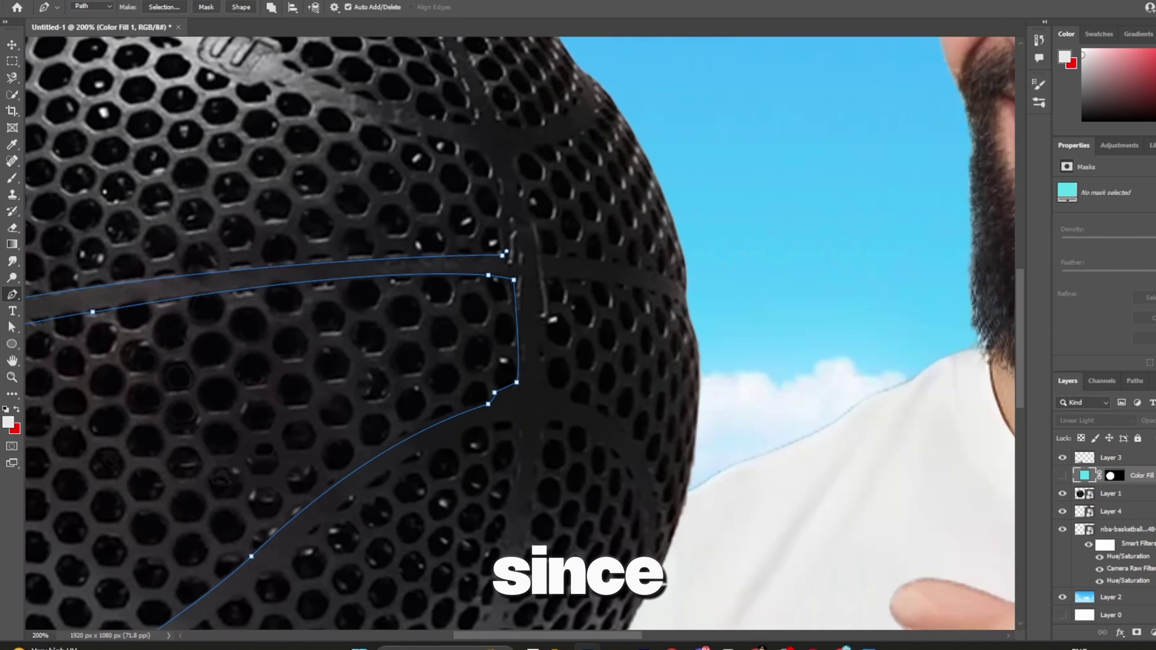
{"action": "scroll", "coordinate": [493, 327], "scroll_direction": "up", "scroll_amount": 3}
{"action": "left_click", "coordinate": [482, 307]}
{"action": "scroll", "coordinate": [492, 327], "scroll_direction": "up", "scroll_amount": 2}
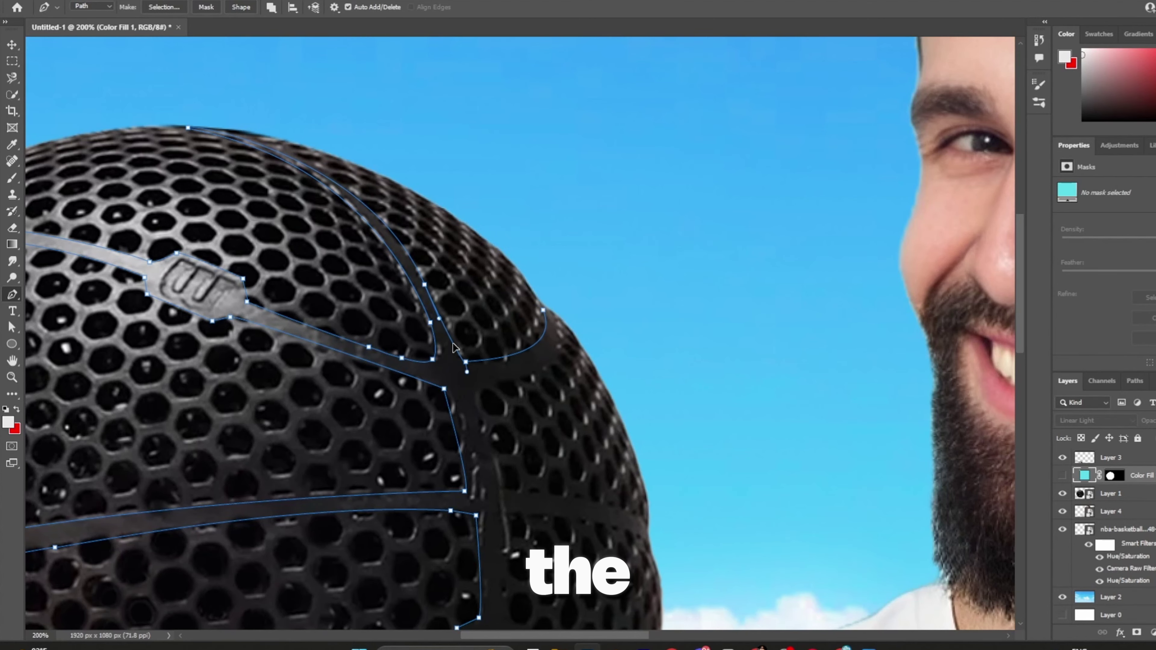
Complete the pen path along the basketball's vertical and right-hand curved seams and the lower edge of the diagonal seam
{"action": "scroll", "coordinate": [548, 311], "scroll_direction": "up", "scroll_amount": 3}
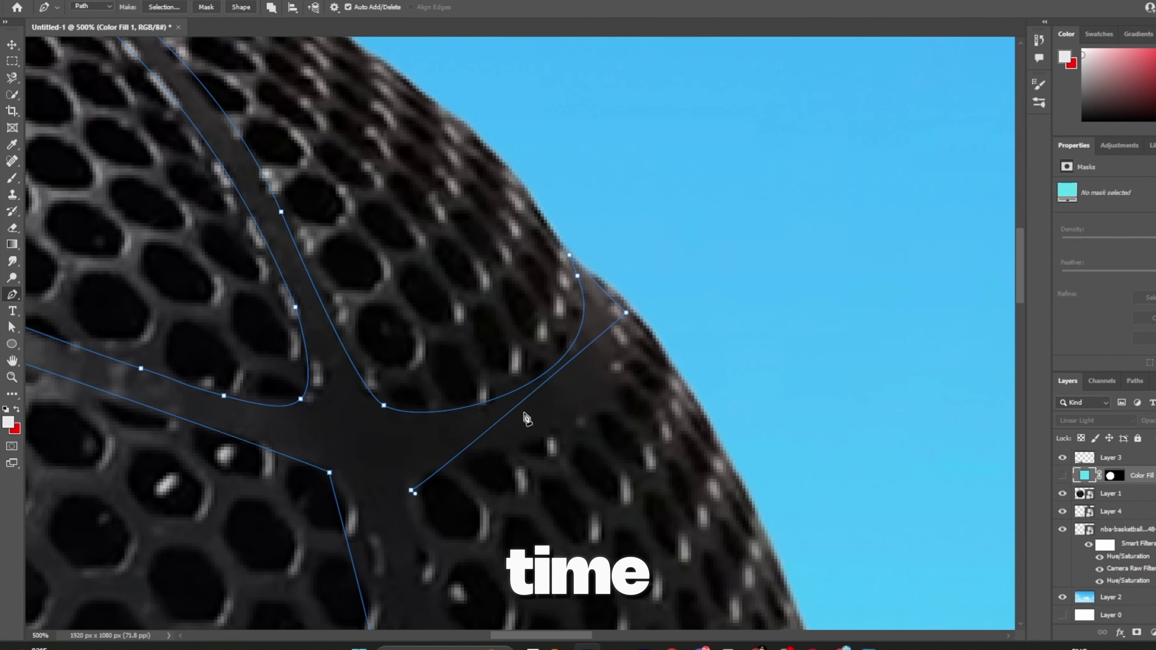
{"action": "left_click_drag", "start_coordinate": [546, 435], "coordinate": [576, 419]}
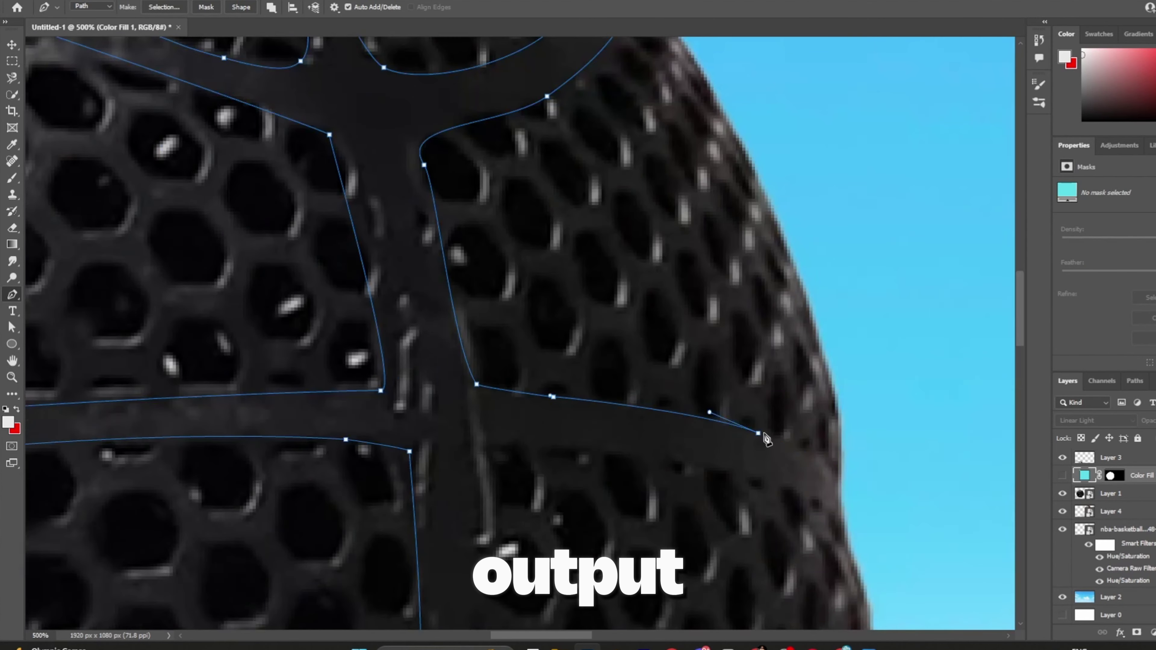
{"action": "scroll", "coordinate": [812, 520], "scroll_direction": "down", "scroll_amount": 8}
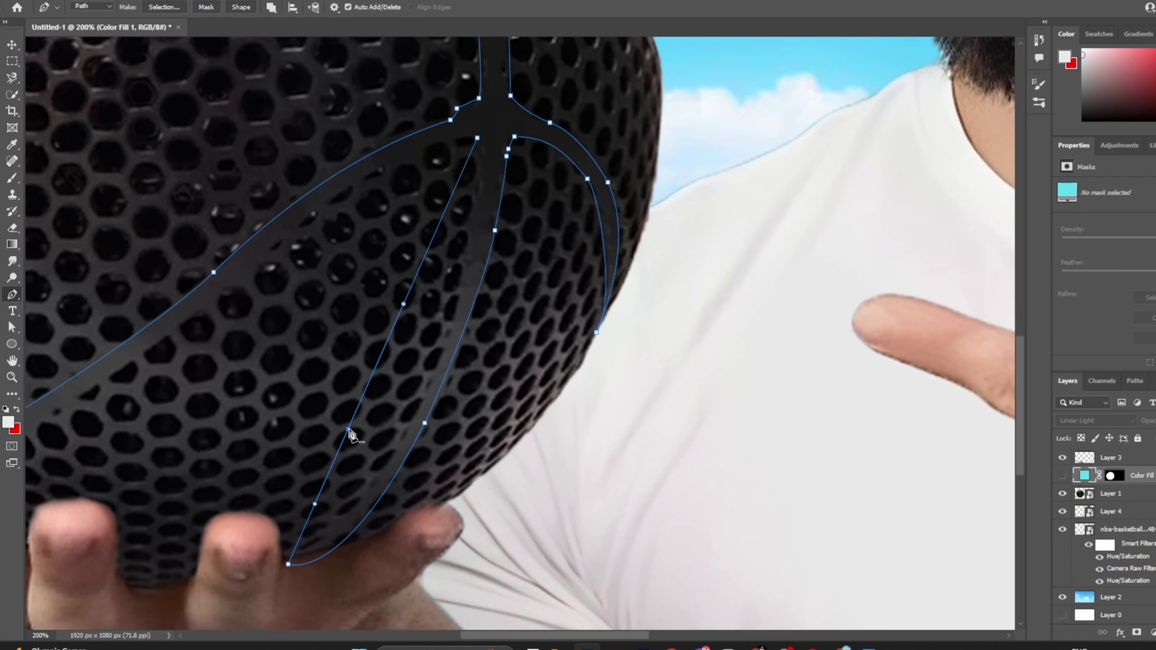
{"action": "scroll", "coordinate": [392, 629], "scroll_direction": "left", "scroll_amount": 10}
{"action": "scroll", "coordinate": [391, 629], "scroll_direction": "up", "scroll_amount": 1}
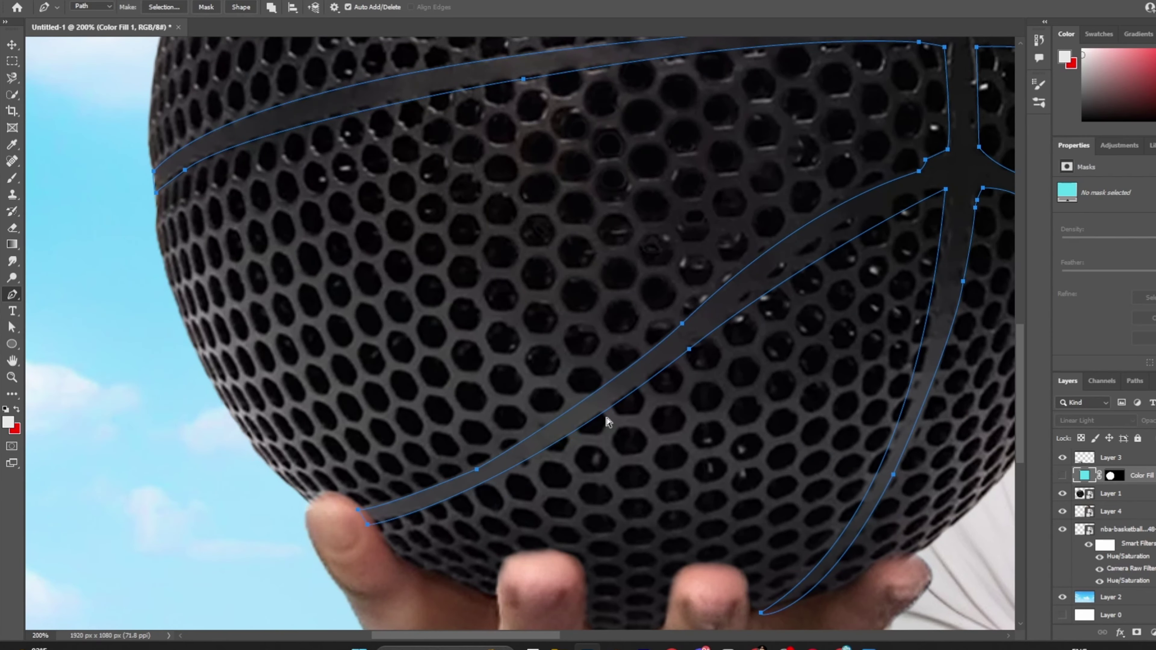
Convert the seam path to a selection with 0 px feather, fill it with the foreground color on a new layer, and deselect
{"action": "key", "text": "ctrl+0"}
{"action": "left_click", "coordinate": [163, 7]}
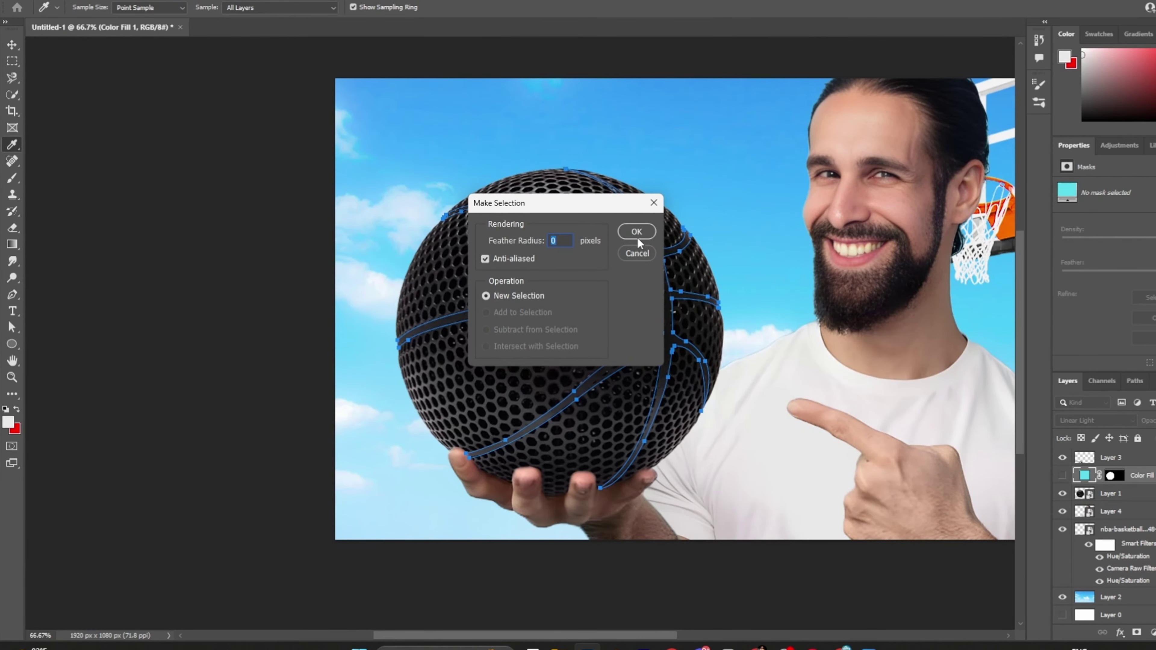
{"action": "left_click", "coordinate": [641, 232]}
{"action": "key", "text": "ctrl+shift+alt+n"}
{"action": "key", "text": "alt+BackSpace"}
{"action": "key", "text": "ctrl+d"}
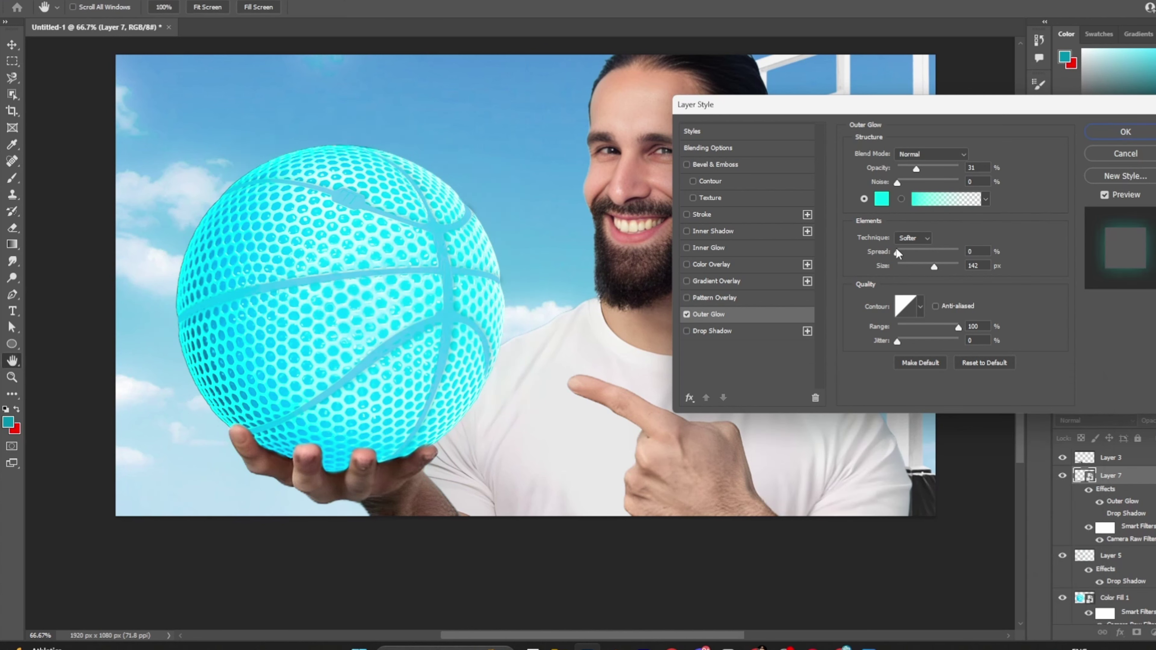
Refine the spread of the seam layer's cyan Outer Glow and lower the glow's opacity
{"action": "left_click_drag", "start_coordinate": [917, 269], "coordinate": [900, 252]}
{"action": "left_click_drag", "start_coordinate": [916, 168], "coordinate": [906, 170]}
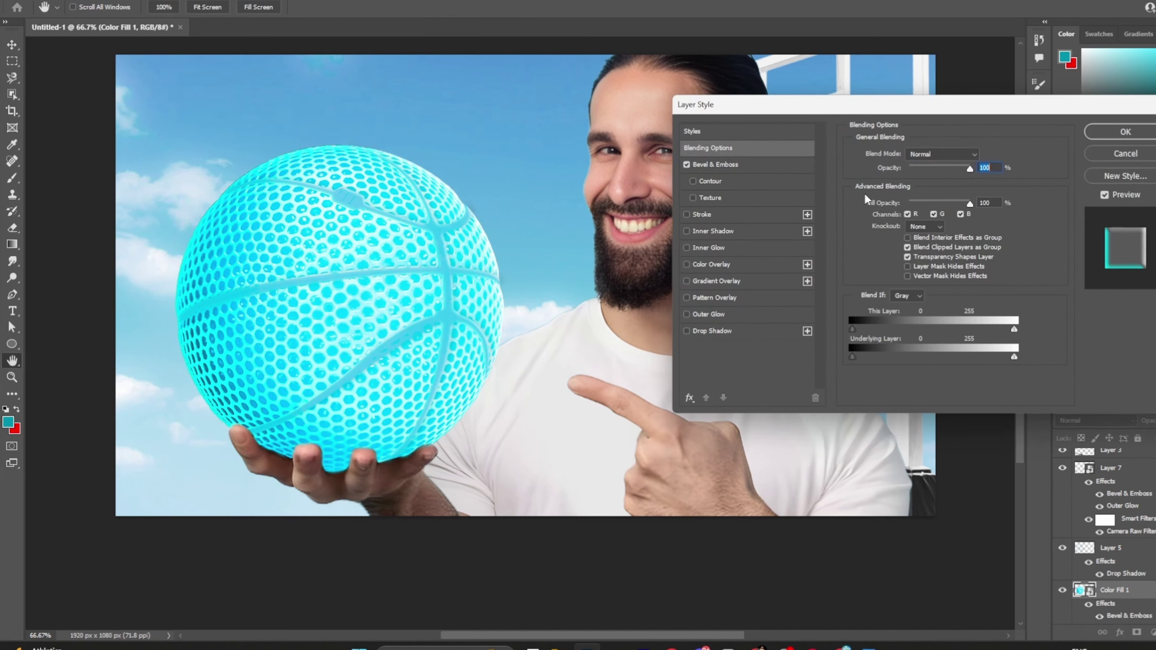
Set the basketball fill's Bevel & Emboss to 70 px size with a cyan shadow at 24% opacity
{"action": "left_click", "coordinate": [717, 167]}
{"action": "mouse_move", "coordinate": [910, 207]}
{"action": "left_mouse_down"}
{"action": "mouse_move", "coordinate": [942, 209]}
{"action": "mouse_move", "coordinate": [915, 203]}
{"action": "mouse_move", "coordinate": [922, 209]}
{"action": "left_mouse_up"}
{"action": "left_click_drag", "start_coordinate": [925, 368], "coordinate": [917, 371]}
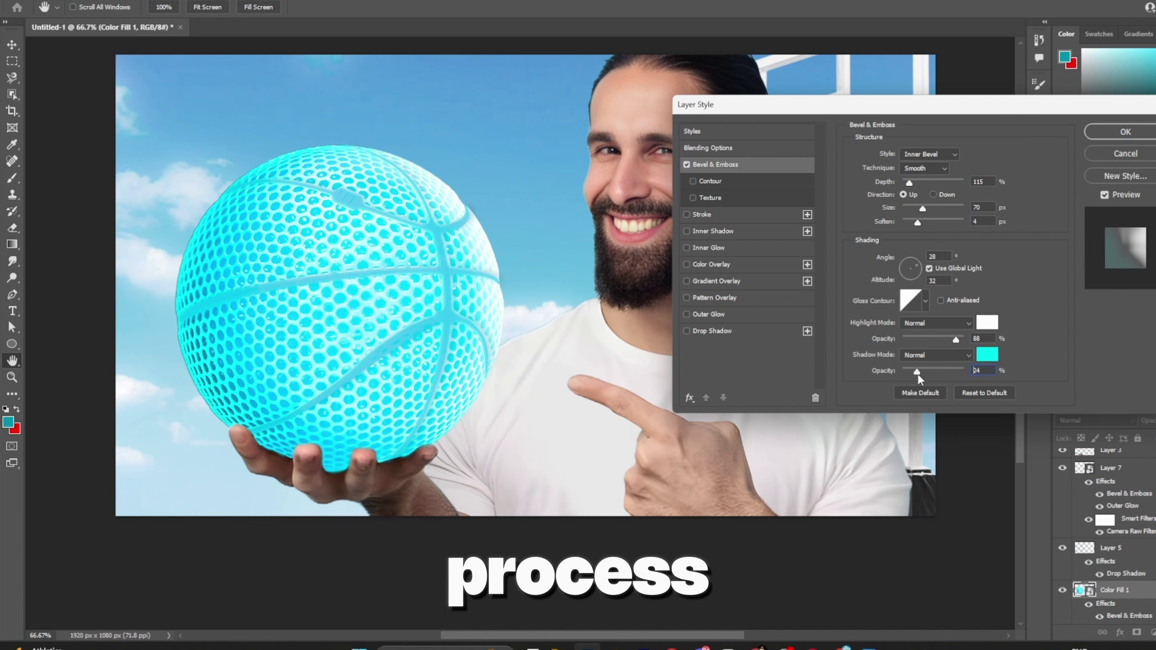
Enable an Inner Shadow on the basketball fill at -155° with 49 px distance, 19% choke and 103 px size
{"action": "left_click", "coordinate": [728, 214]}
{"action": "left_click", "coordinate": [686, 231]}
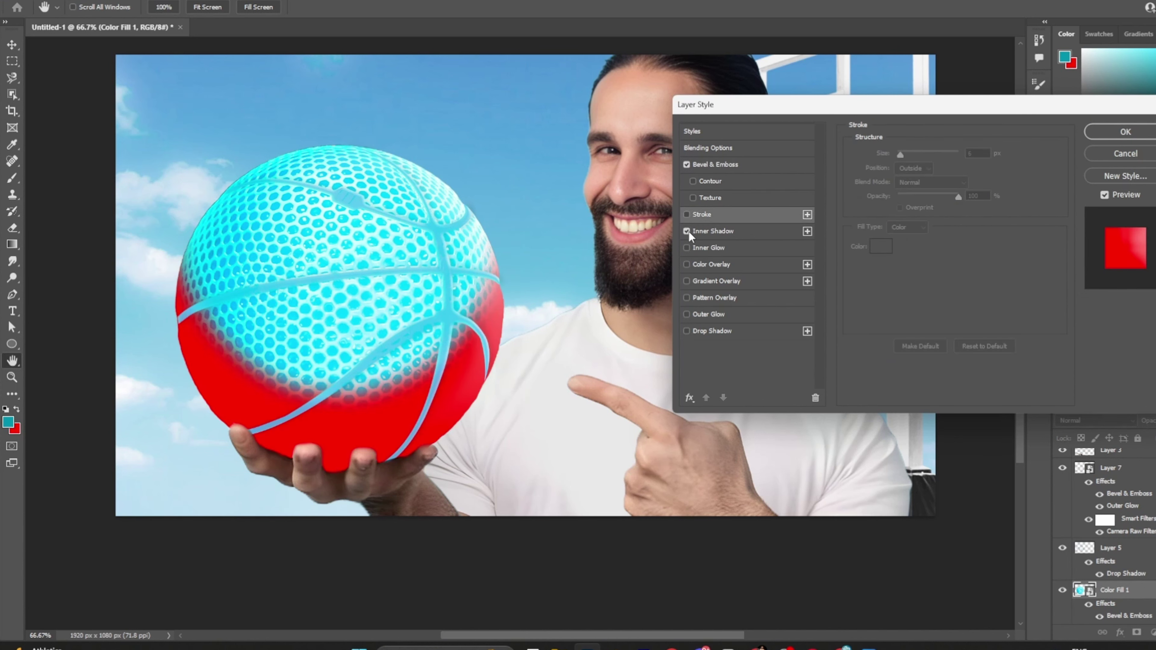
{"action": "left_click", "coordinate": [738, 231]}
{"action": "left_click_drag", "start_coordinate": [910, 240], "coordinate": [926, 250]}
Recolor the basketball fill's inner shadow from red to bright cyan and change its blend mode
{"action": "left_click", "coordinate": [982, 155]}
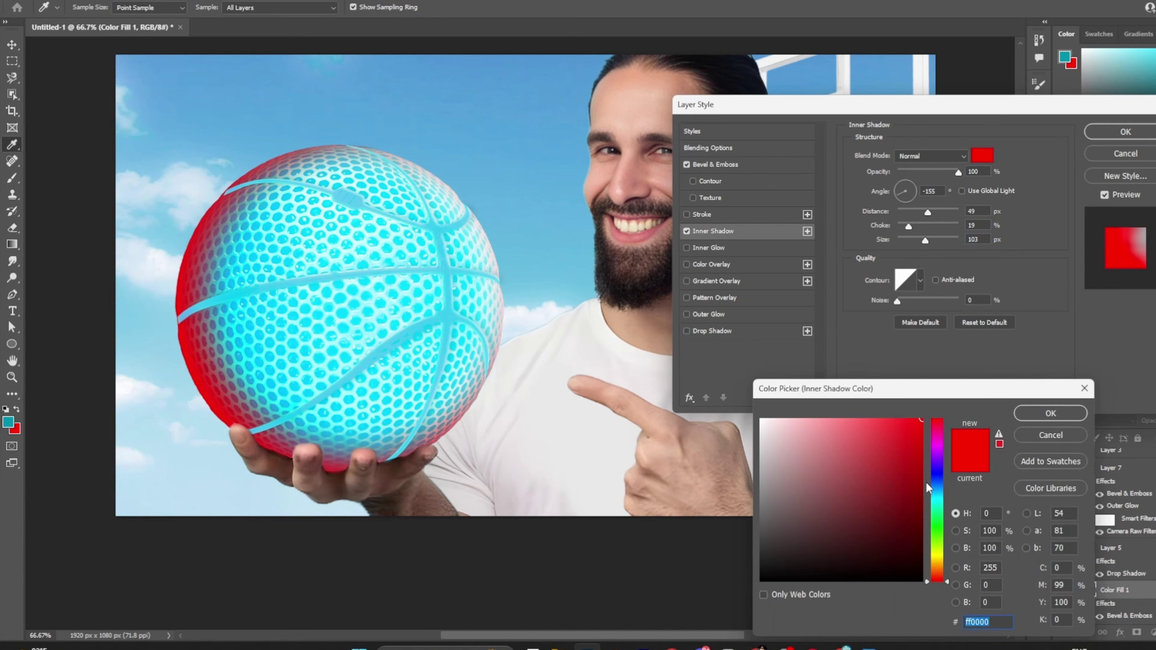
{"action": "left_click", "coordinate": [937, 503]}
{"action": "left_click", "coordinate": [1041, 418]}
{"action": "left_click", "coordinate": [930, 156]}
{"action": "left_click", "coordinate": [920, 296]}
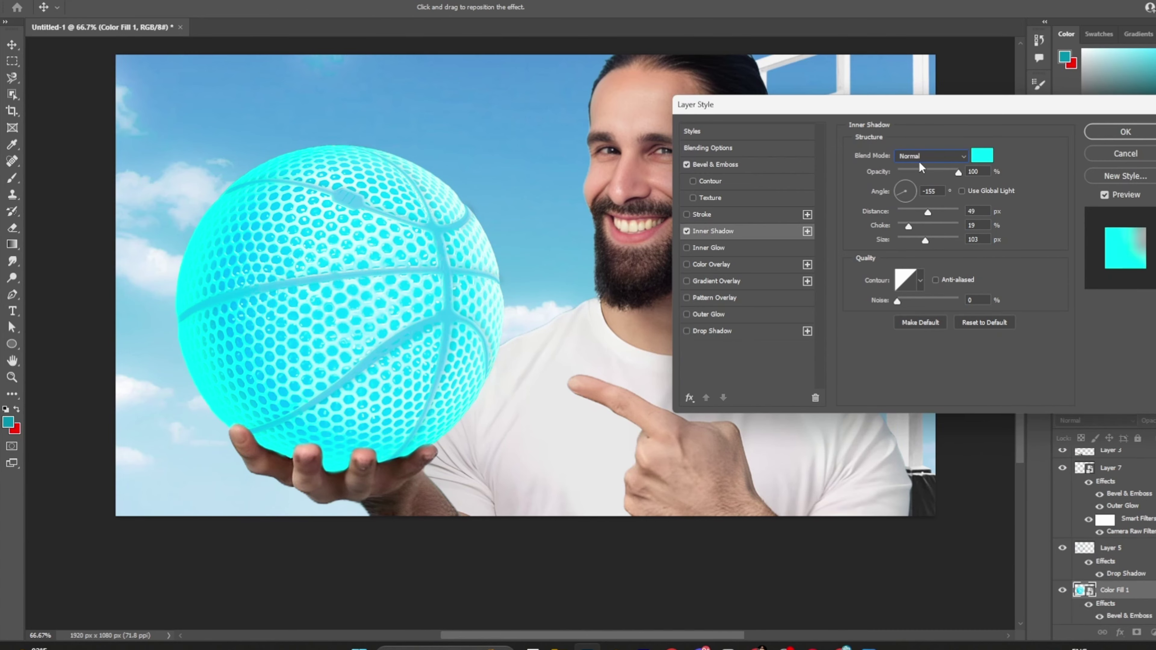
{"action": "left_click", "coordinate": [919, 160]}
{"action": "left_click", "coordinate": [919, 322]}
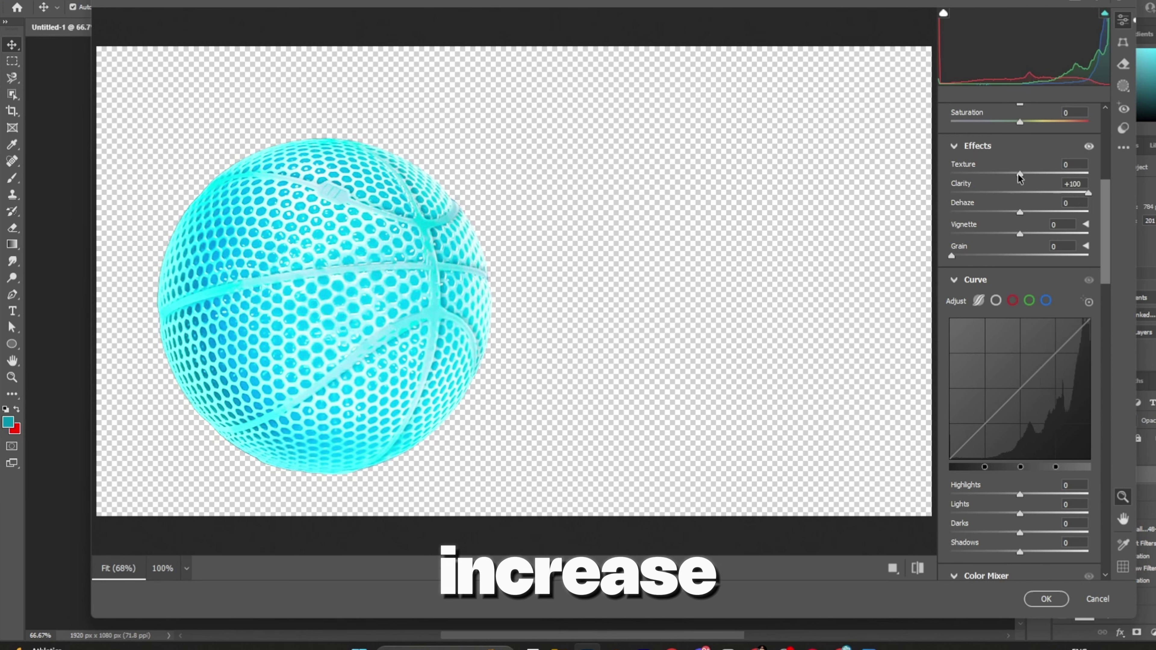
Fine-tune the basketball's vignette and vibrance slightly in the Camera Raw Filter
{"action": "mouse_move", "coordinate": [1019, 233]}
{"action": "left_mouse_down"}
{"action": "mouse_move", "coordinate": [1003, 233]}
{"action": "mouse_move", "coordinate": [1045, 232]}
{"action": "mouse_move", "coordinate": [1023, 234]}
{"action": "left_mouse_up"}
{"action": "scroll", "coordinate": [1045, 232], "scroll_direction": "up", "scroll_amount": 10}
{"action": "mouse_move", "coordinate": [1019, 410]}
{"action": "left_mouse_down"}
{"action": "mouse_move", "coordinate": [1032, 410]}
{"action": "mouse_move", "coordinate": [1015, 428]}
{"action": "mouse_move", "coordinate": [1022, 410]}
{"action": "left_mouse_up"}
{"action": "scroll", "coordinate": [1031, 548], "scroll_direction": "down", "scroll_amount": 10}
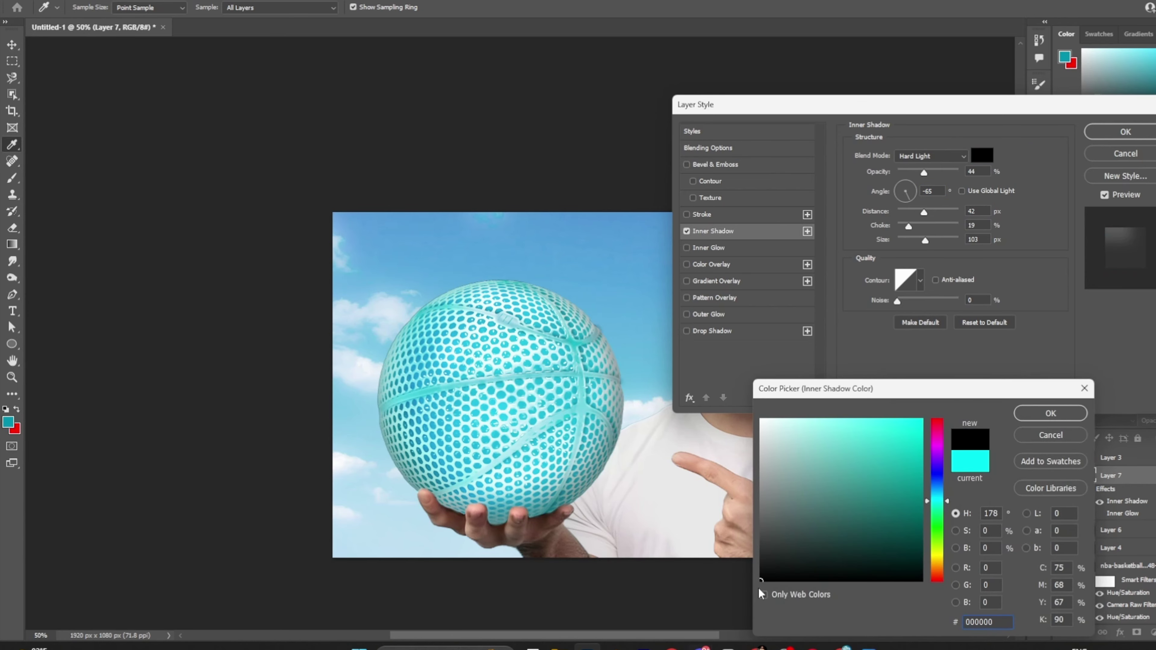
Set Layer 7's inner shadow to black at -73° with 100% opacity and 51 px distance, blended as Screen
{"action": "mouse_move", "coordinate": [916, 212]}
{"action": "left_mouse_down"}
{"action": "mouse_move", "coordinate": [929, 212]}
{"action": "mouse_move", "coordinate": [910, 202]}
{"action": "left_mouse_up"}
{"action": "left_click", "coordinate": [931, 156]}
{"action": "left_click", "coordinate": [924, 254]}
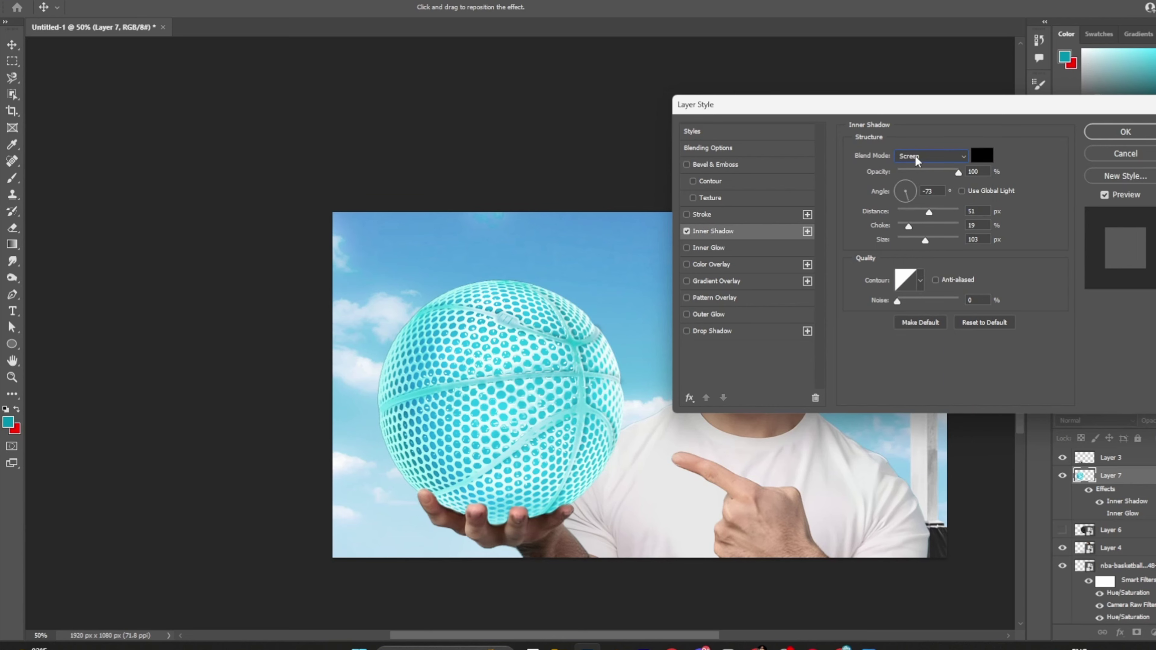
Try Color Dodge, Luminosity and other blend modes on the basketball's black inner shadow
{"action": "left_click", "coordinate": [916, 157]}
{"action": "left_click", "coordinate": [914, 248]}
{"action": "left_click", "coordinate": [931, 156]}
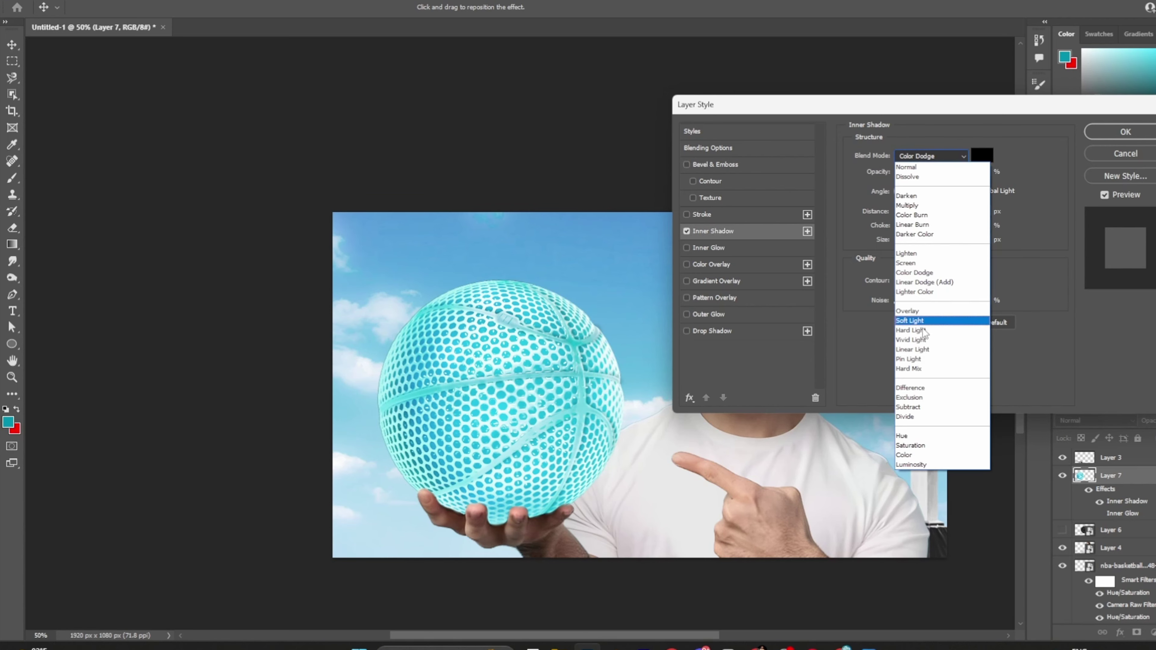
{"action": "left_click", "coordinate": [910, 387]}
{"action": "left_click", "coordinate": [931, 156]}
{"action": "left_click", "coordinate": [911, 445]}
{"action": "left_click", "coordinate": [931, 155]}
{"action": "left_click", "coordinate": [911, 205]}
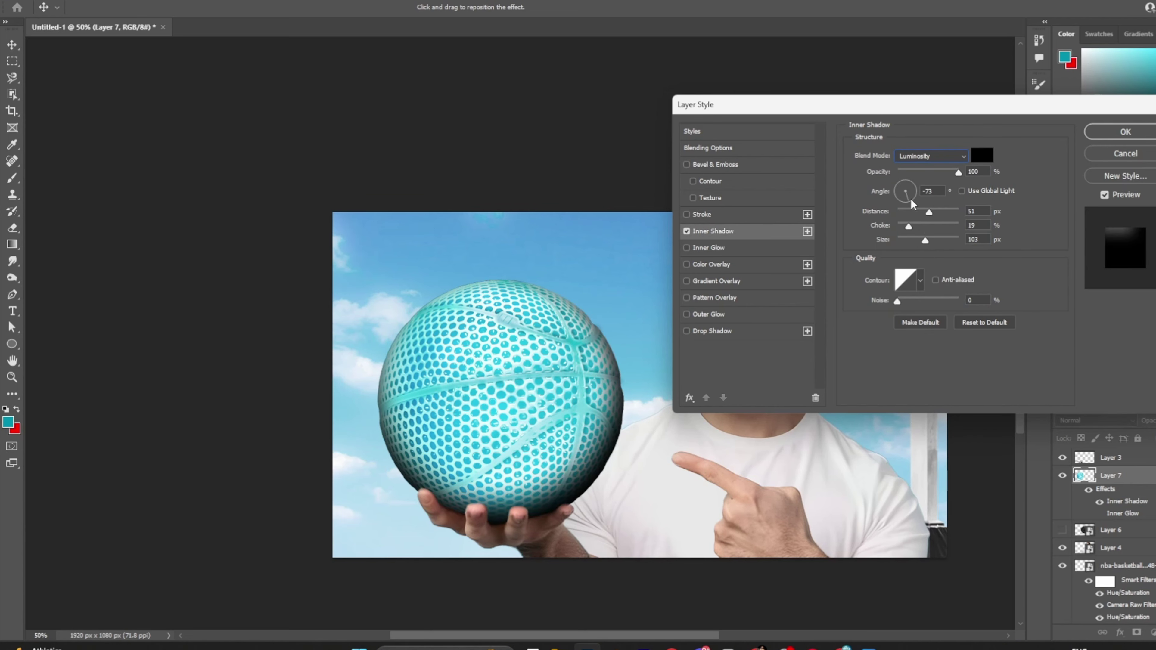
Blend the basketball's inner shadow as Overlay and duplicate the effect twice
{"action": "left_click", "coordinate": [931, 156]}
{"action": "left_click", "coordinate": [907, 310]}
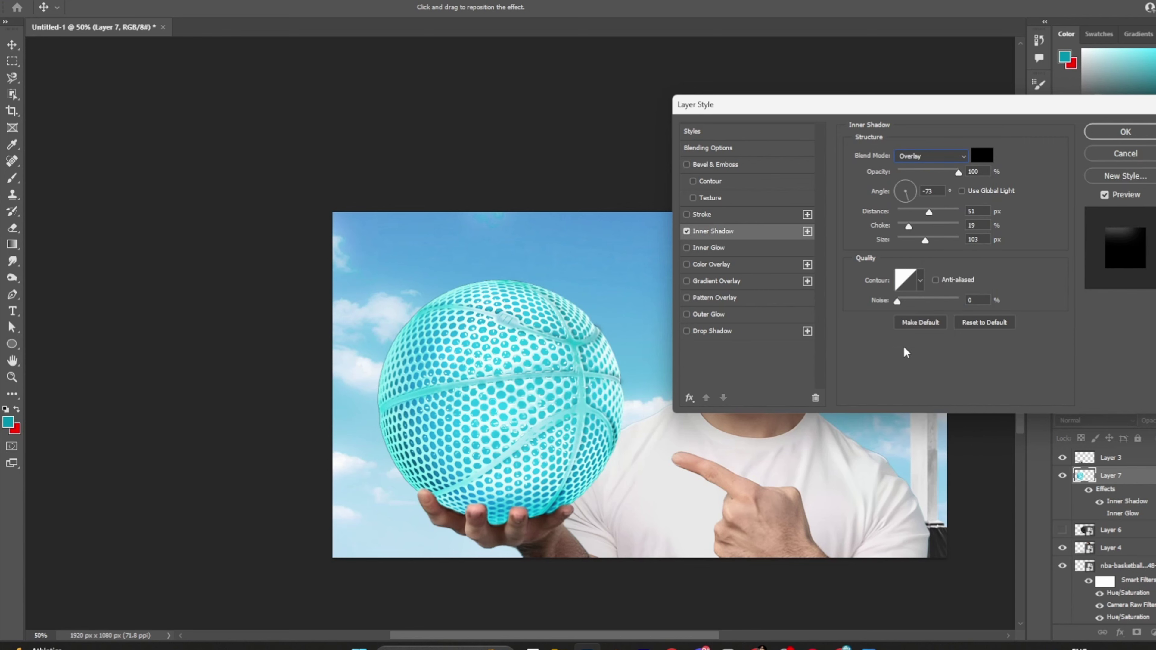
{"action": "left_click", "coordinate": [807, 231]}
{"action": "left_click", "coordinate": [806, 231]}
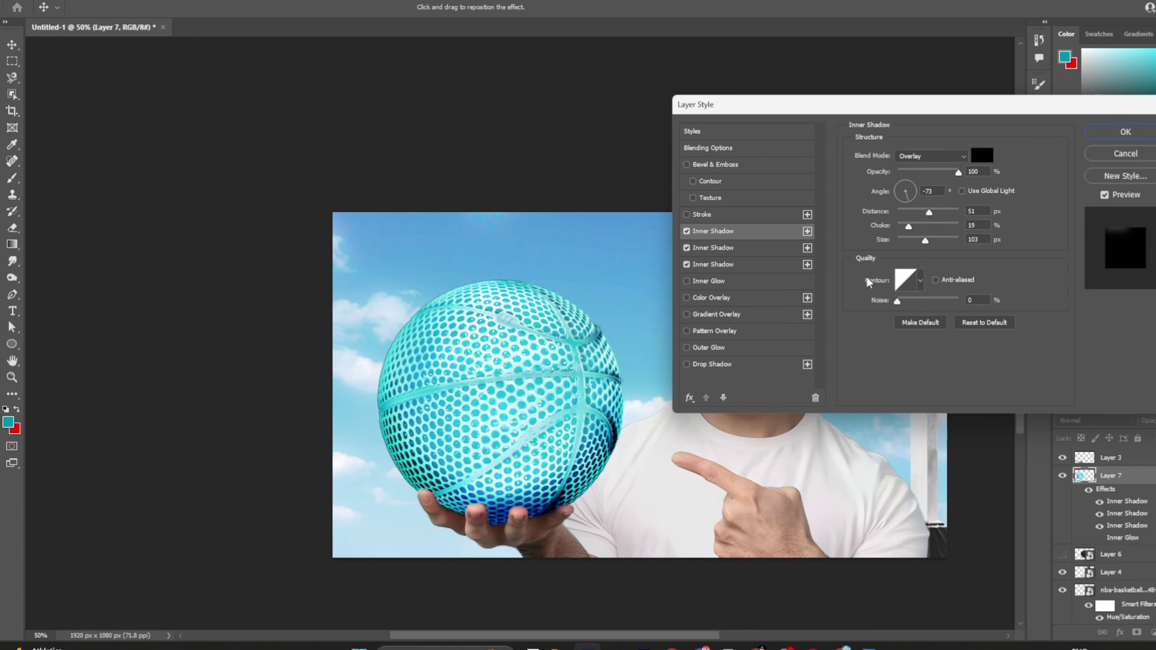
Add a fourth inner shadow in Normal mode with 21 px distance, 5% choke and 38 px size, lower its opacity, and apply the styles
{"action": "left_click_drag", "start_coordinate": [928, 176], "coordinate": [911, 211]}
{"action": "left_click", "coordinate": [807, 231]}
{"action": "left_click", "coordinate": [931, 155]}
{"action": "left_click", "coordinate": [915, 165]}
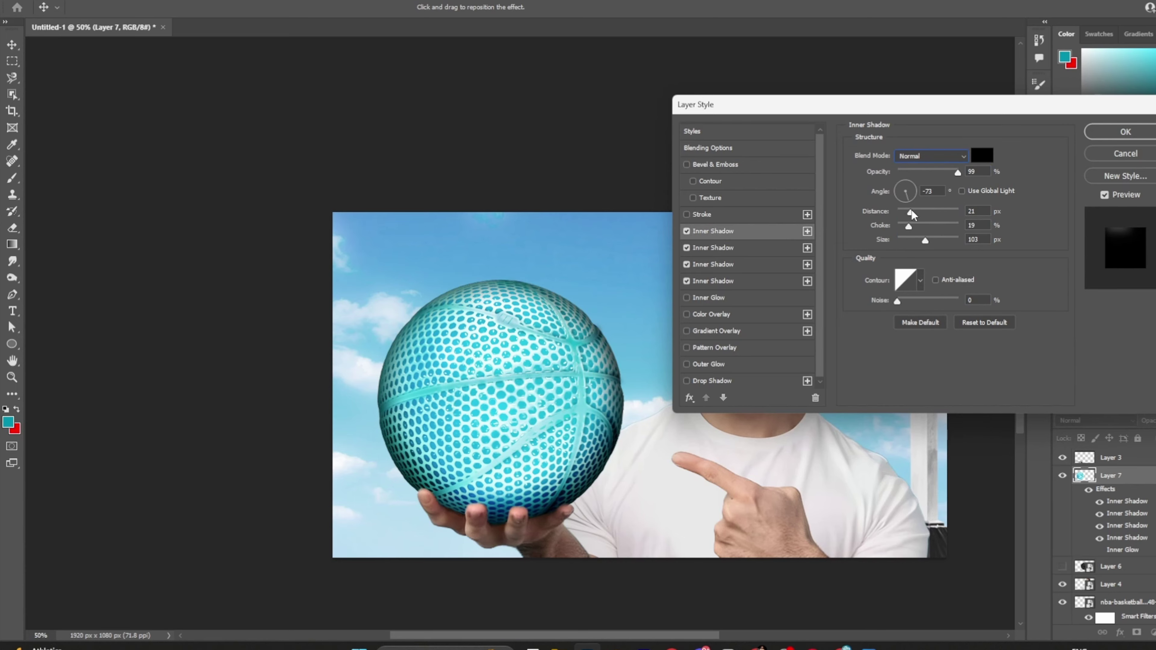
{"action": "left_click", "coordinate": [895, 225]}
{"action": "left_click", "coordinate": [913, 241]}
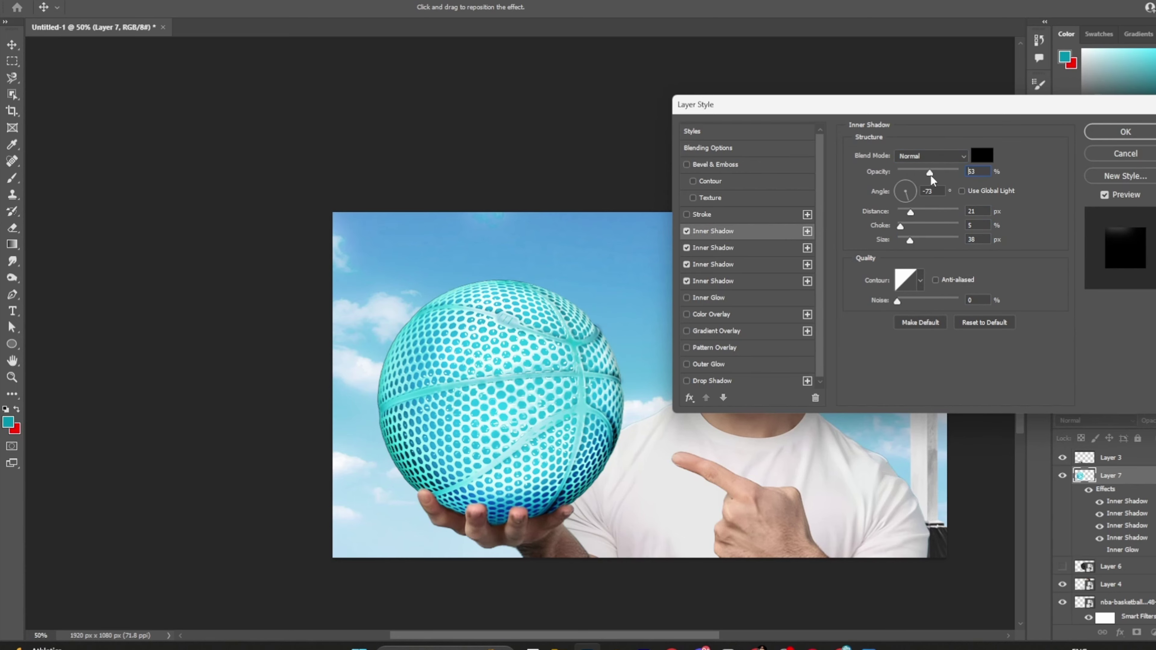
{"action": "left_click_drag", "start_coordinate": [931, 175], "coordinate": [920, 175]}
{"action": "key", "text": "Return"}
{"action": "left_click", "coordinate": [915, 178]}
Give the basketball a white Luminosity Inner Glow with 83% opacity, 15% choke and 101 px size, and add another inner shadow
{"action": "scroll", "coordinate": [574, 391], "scroll_direction": "down", "scroll_amount": 3}
{"action": "left_click_drag", "start_coordinate": [546, 634], "coordinate": [574, 631]}
{"action": "scroll", "coordinate": [473, 428], "scroll_direction": "up", "scroll_amount": 5}
{"action": "left_click", "coordinate": [468, 422]}
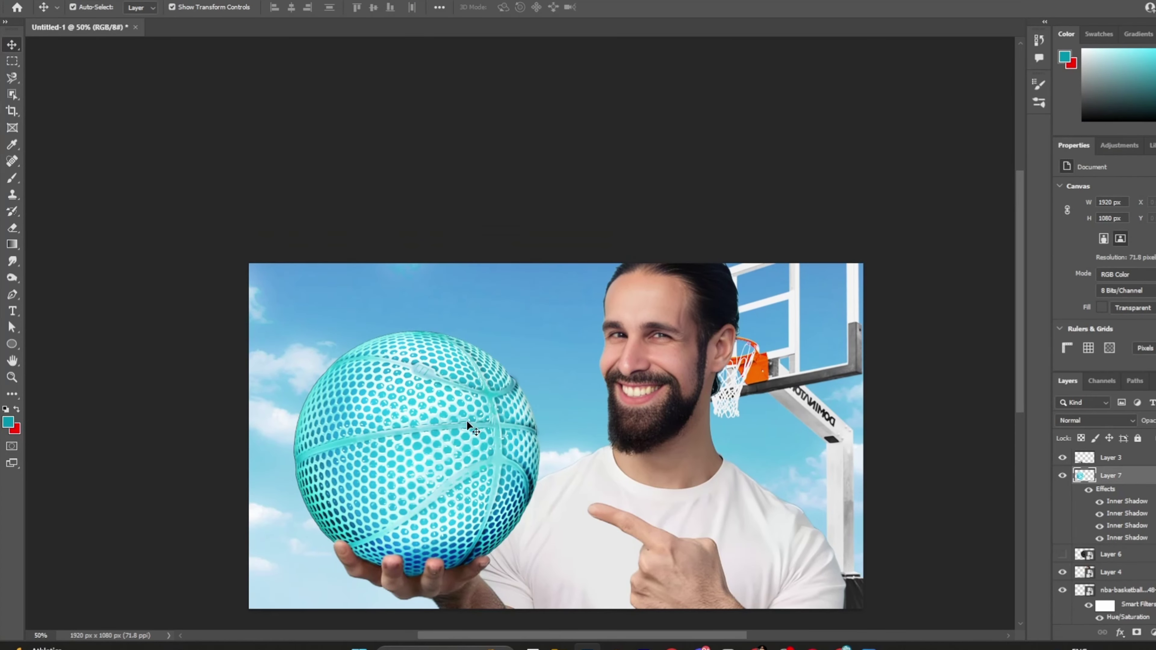
{"action": "double_click", "coordinate": [1138, 479]}
{"action": "left_click", "coordinate": [708, 297]}
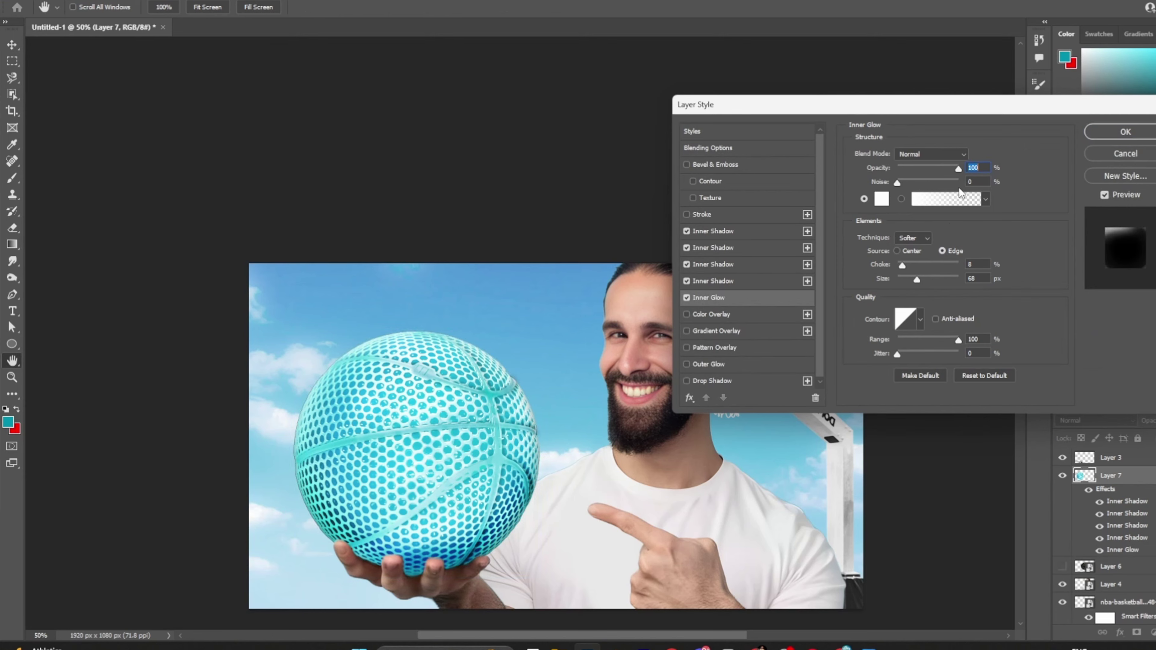
{"action": "left_click", "coordinate": [931, 154]}
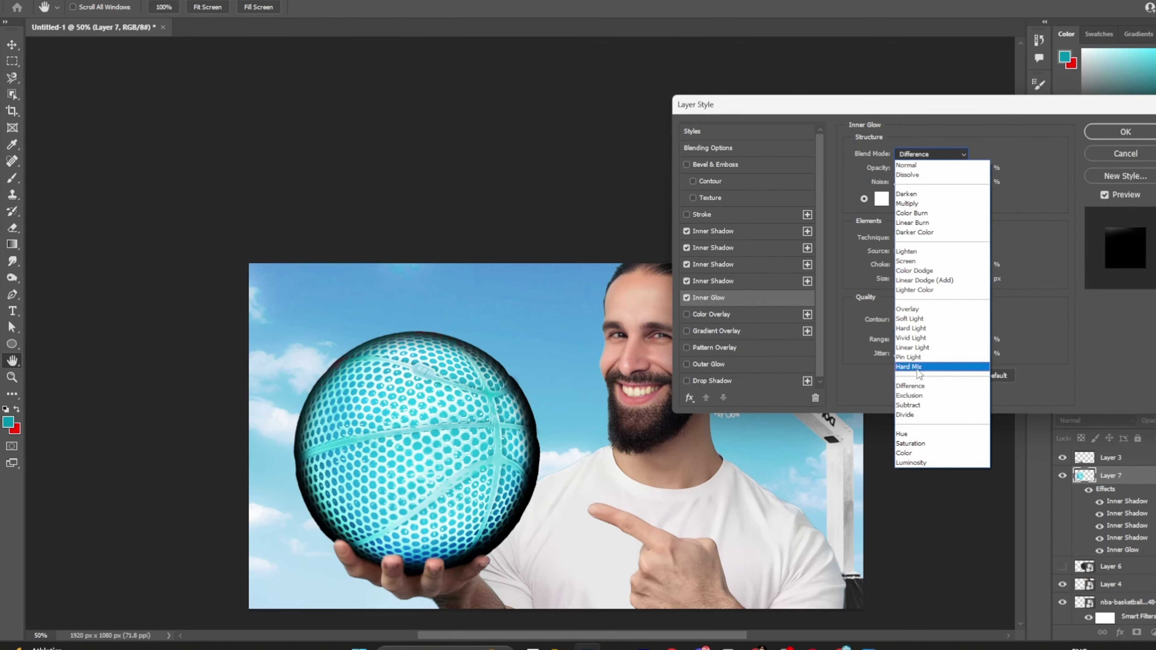
{"action": "key", "text": "End"}
{"action": "key", "text": "Return"}
{"action": "left_click_drag", "start_coordinate": [917, 279], "coordinate": [934, 280]}
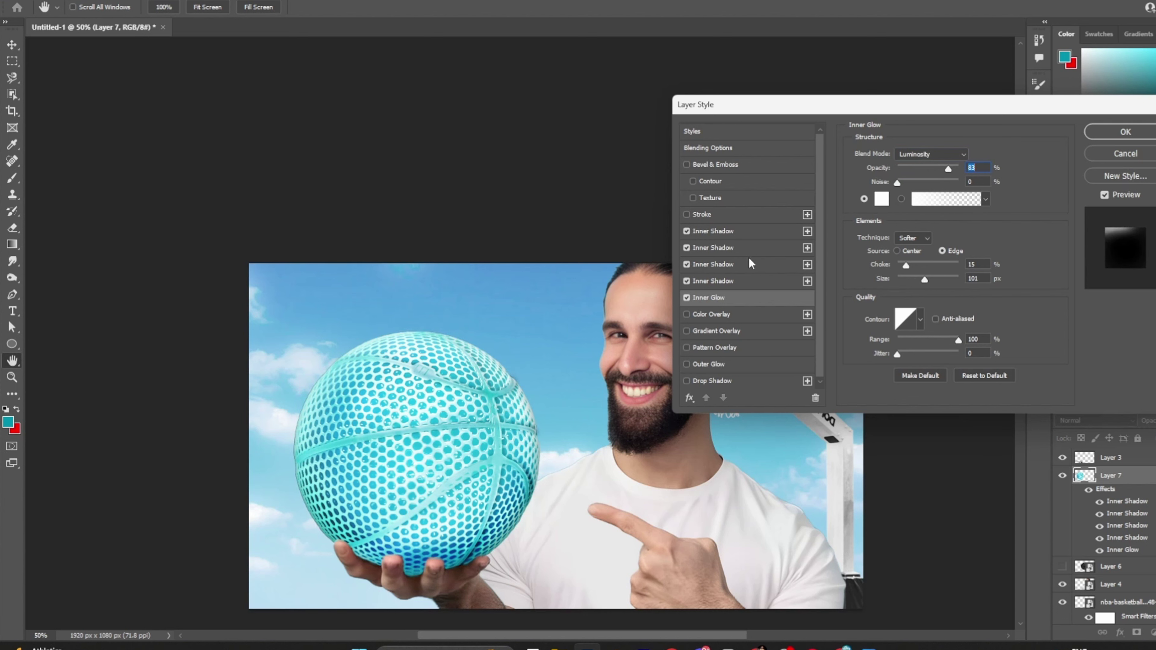
{"action": "left_click", "coordinate": [806, 231]}
{"action": "left_click", "coordinate": [981, 155]}
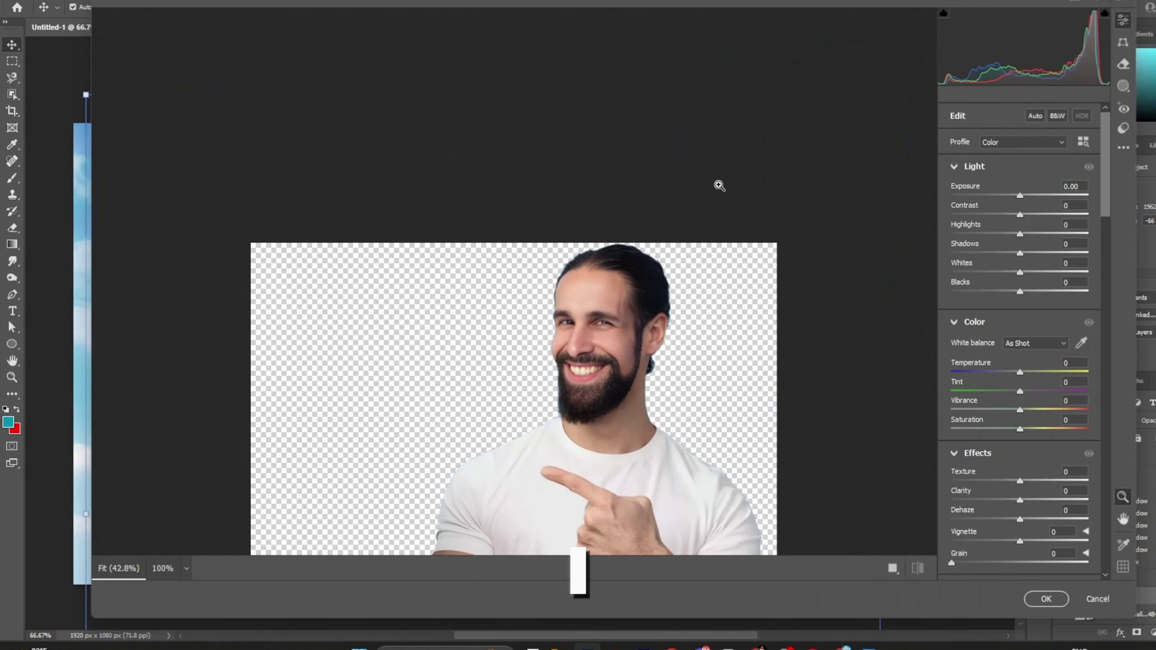
Adjust the man's light in Camera Raw: exposure +0.40, contrast +21, highlights +9, shadows -8, whites +4 and blacks -7
{"action": "left_click", "coordinate": [644, 263]}
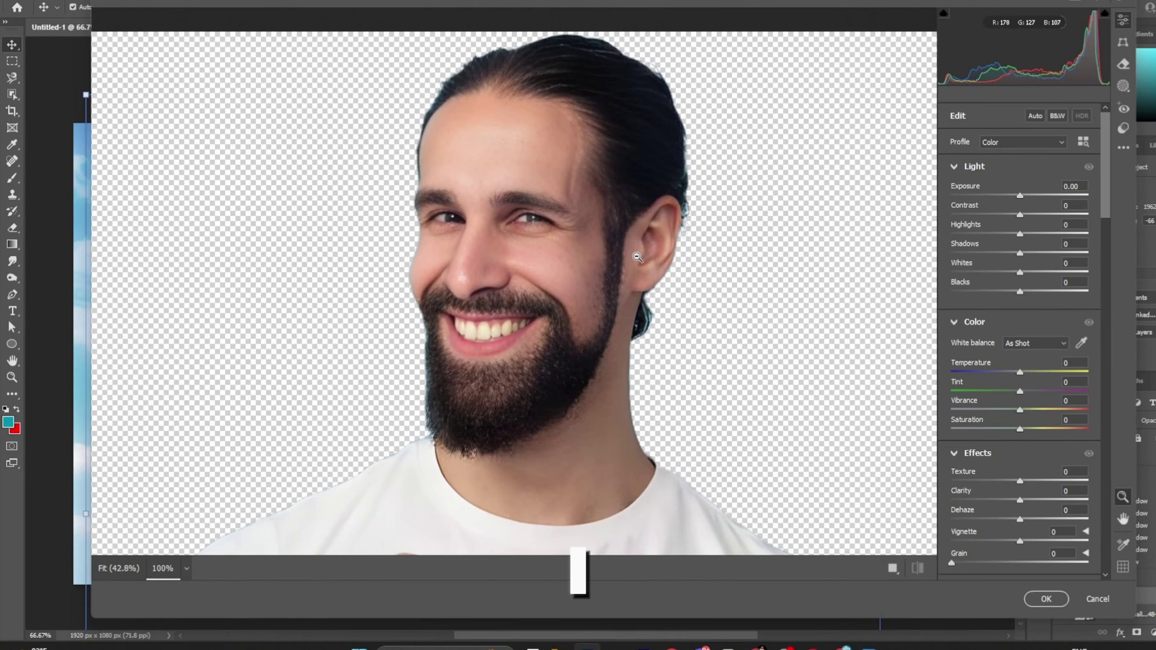
{"action": "left_click_drag", "start_coordinate": [1019, 196], "coordinate": [1034, 214]}
{"action": "mouse_move", "coordinate": [1019, 233]}
{"action": "left_mouse_down"}
{"action": "mouse_move", "coordinate": [1053, 234]}
{"action": "mouse_move", "coordinate": [1026, 234]}
{"action": "left_mouse_up"}
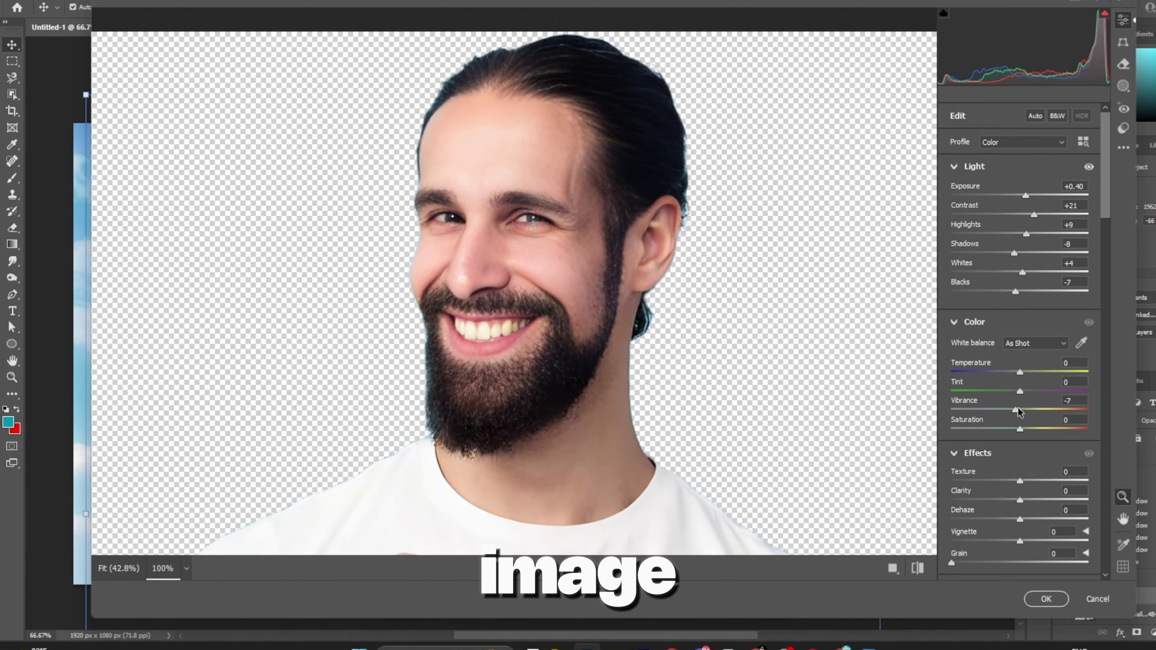
Set the man's vibrance to +3 and saturation to +7, raise his clarity and slightly lower the vignette
{"action": "scroll", "coordinate": [1027, 441], "scroll_direction": "down", "scroll_amount": 5}
{"action": "left_click_drag", "start_coordinate": [1019, 269], "coordinate": [1036, 269]}
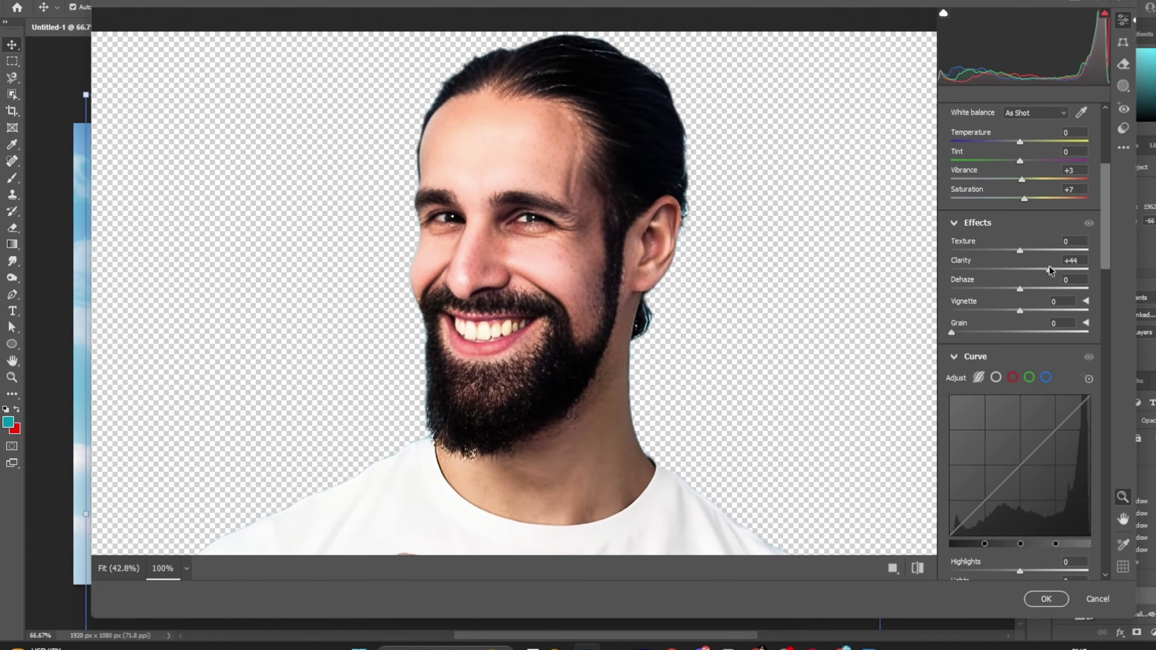
{"action": "left_click_drag", "start_coordinate": [1019, 310], "coordinate": [1015, 310]}
{"action": "scroll", "coordinate": [1017, 327], "scroll_direction": "down", "scroll_amount": 10}
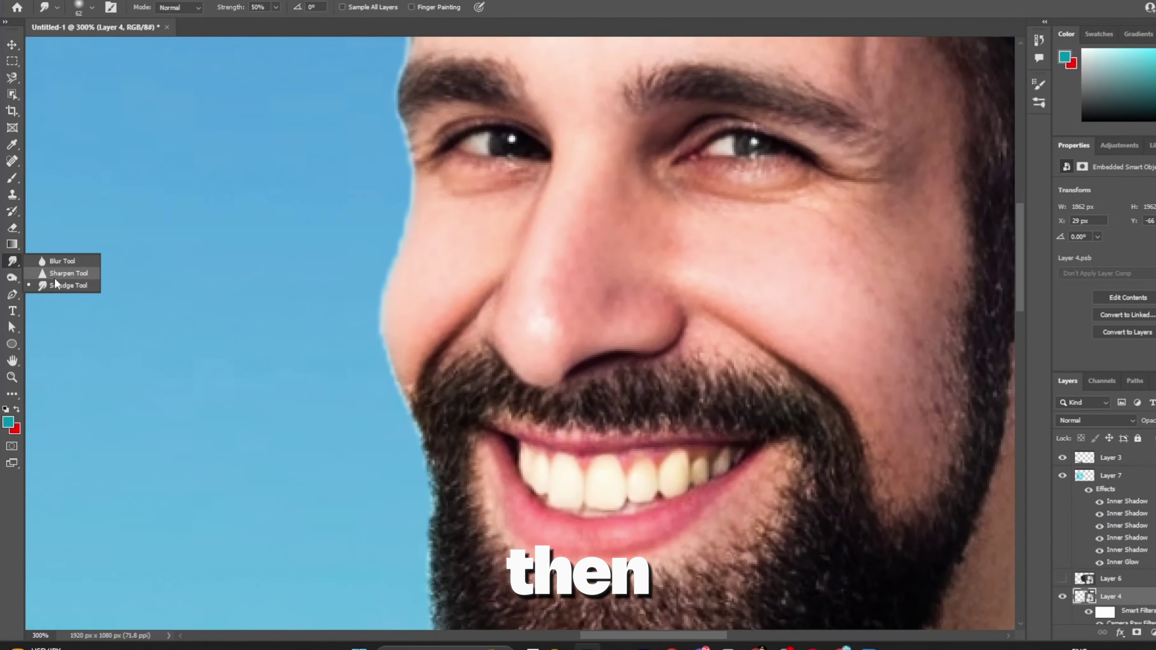
Retouch the man's face with the Sharpen tool and whiten his teeth with the Dodge tool on midtones at 50% exposure
{"action": "left_click", "coordinate": [54, 277]}
{"action": "left_click", "coordinate": [92, 7]}
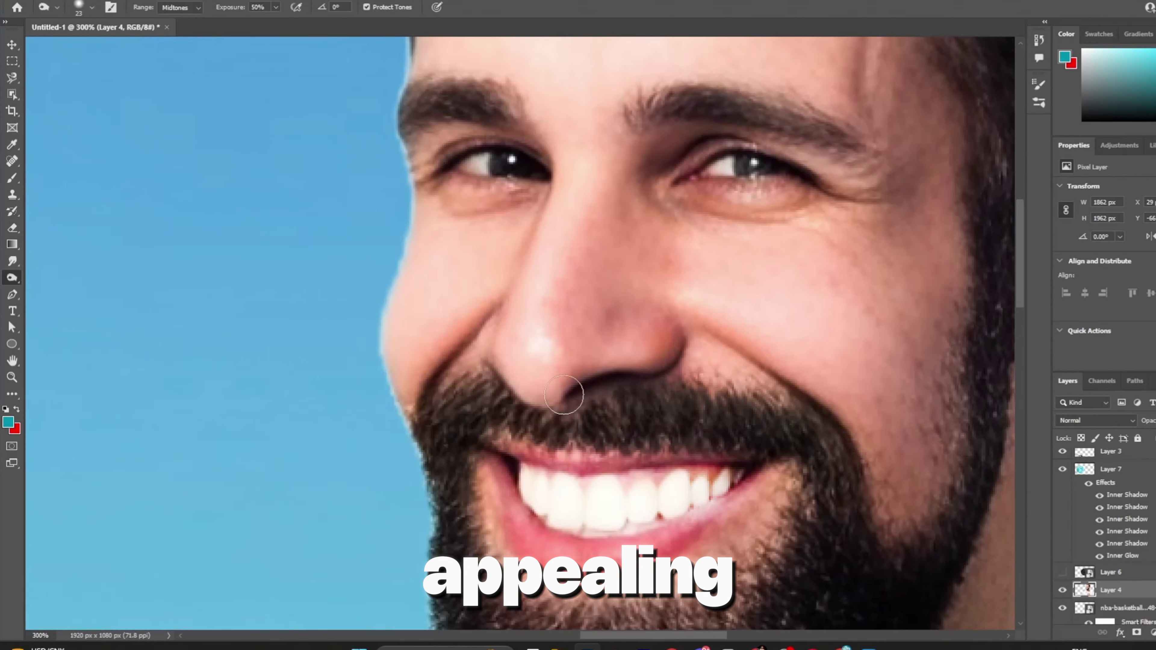
{"action": "scroll", "coordinate": [952, 378], "scroll_direction": "down", "scroll_amount": 3}
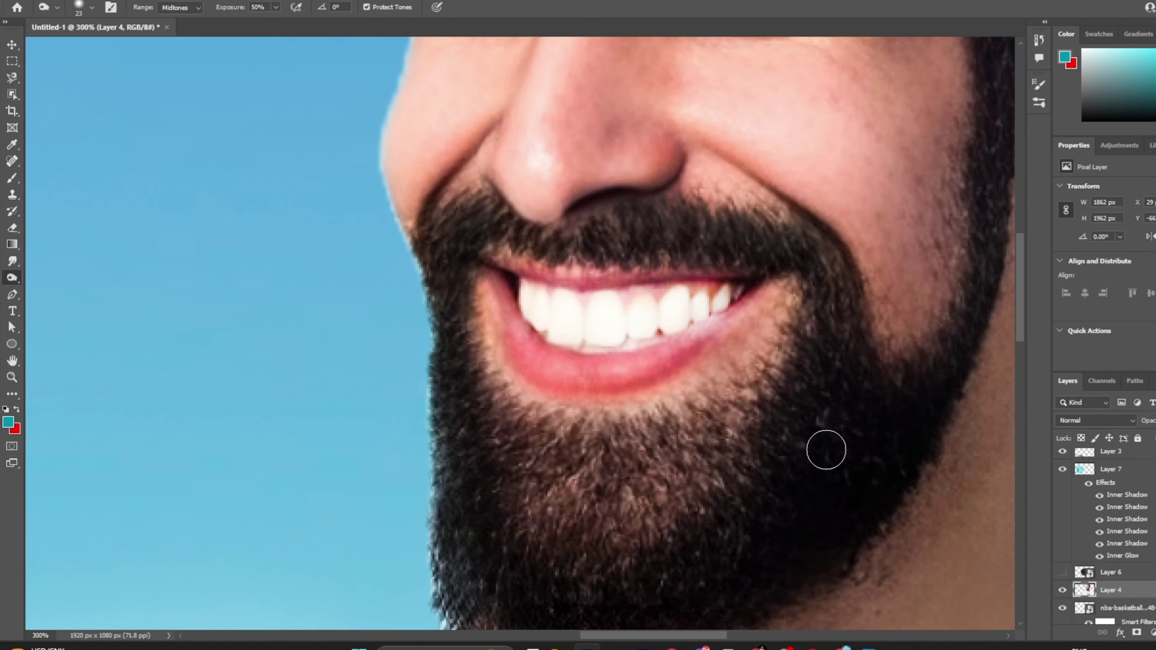
Darken the contours of the man's face, hairline and beard with the Burn tool on midtones at 50% exposure
{"action": "scroll", "coordinate": [826, 450], "scroll_direction": "up", "scroll_amount": 5}
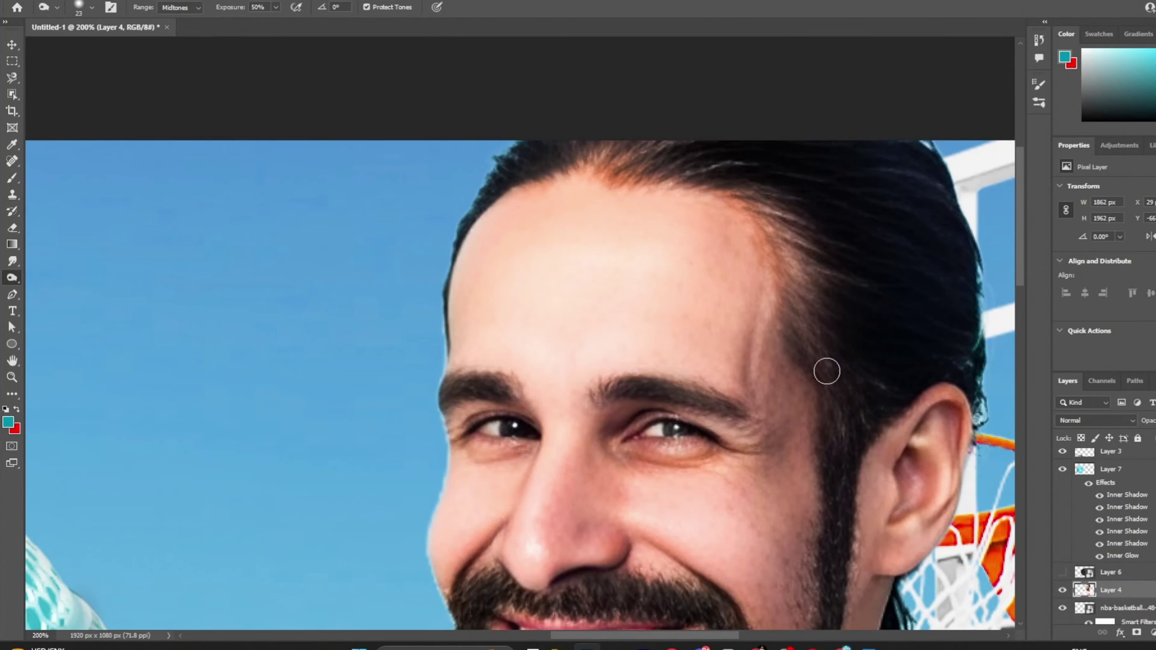
{"action": "scroll", "coordinate": [826, 371], "scroll_direction": "down", "scroll_amount": 3}
{"action": "scroll", "coordinate": [648, 187], "scroll_direction": "up", "scroll_amount": 1}
{"action": "scroll", "coordinate": [895, 225], "scroll_direction": "down", "scroll_amount": 4}
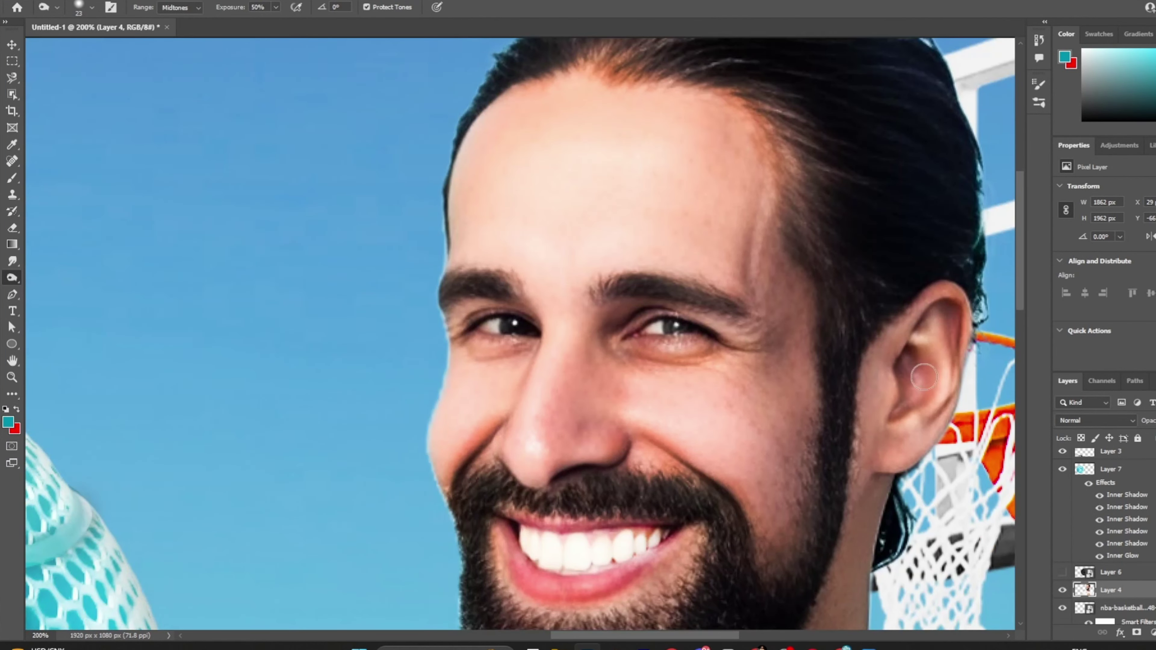
{"action": "left_click_drag", "start_coordinate": [568, 528], "coordinate": [827, 204]}
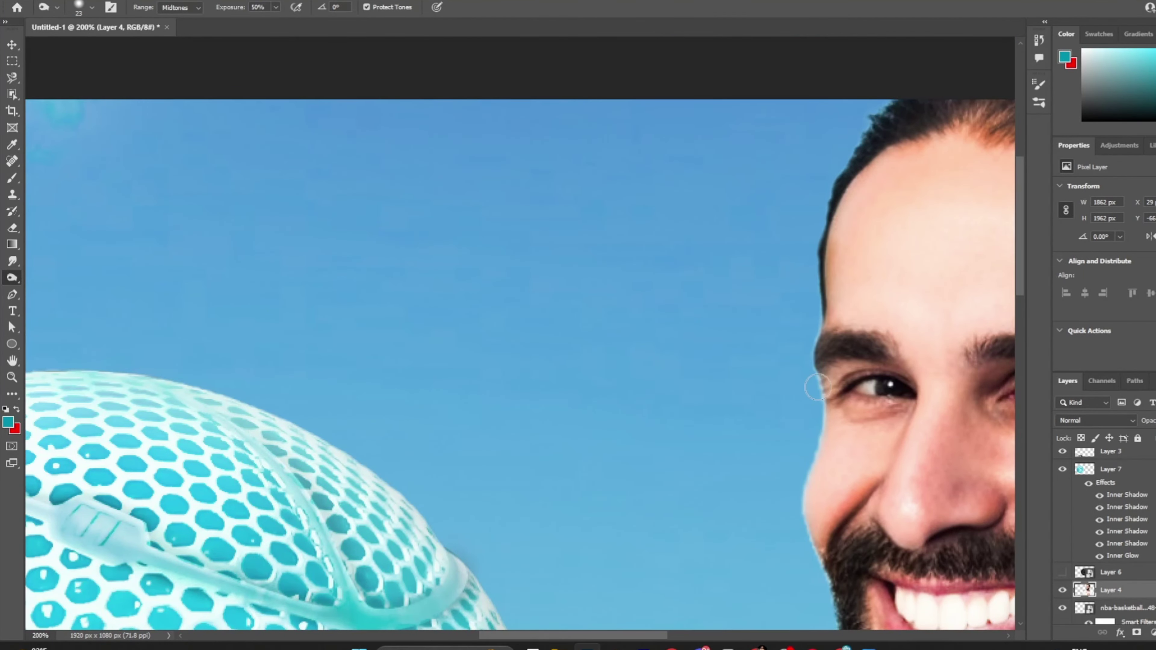
{"action": "scroll", "coordinate": [817, 387], "scroll_direction": "down", "scroll_amount": 2}
{"action": "scroll", "coordinate": [859, 142], "scroll_direction": "up", "scroll_amount": 2}
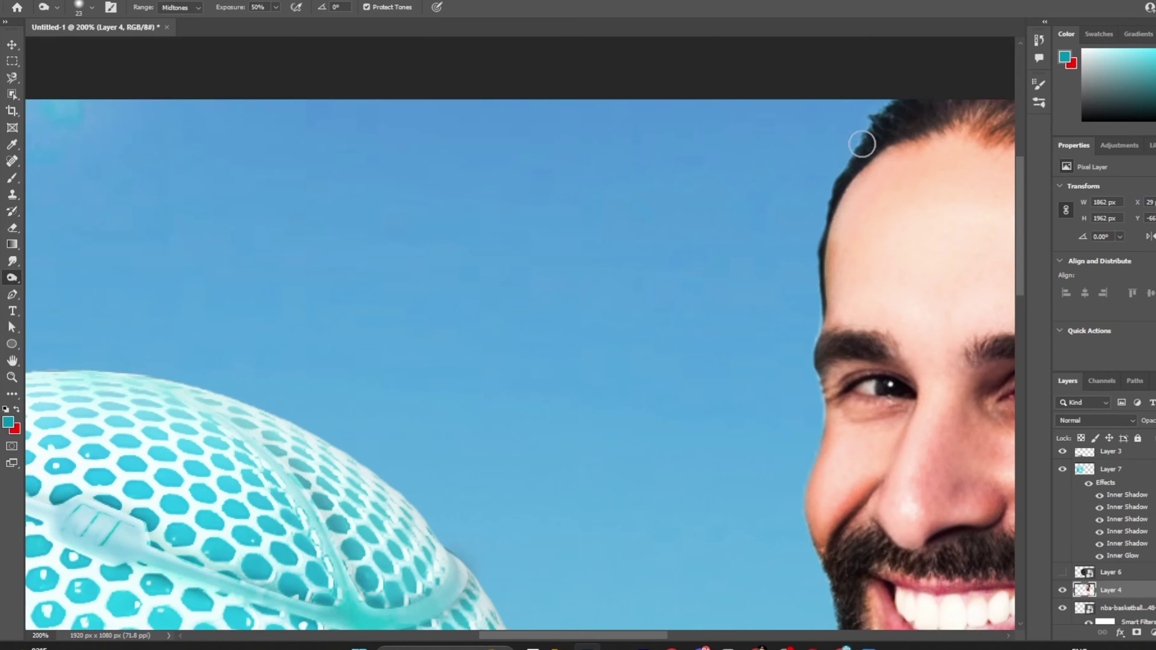
{"action": "left_click_drag", "start_coordinate": [859, 142], "coordinate": [806, 170]}
{"action": "scroll", "coordinate": [807, 170], "scroll_direction": "down", "scroll_amount": 4}
{"action": "scroll", "coordinate": [773, 146], "scroll_direction": "right", "scroll_amount": 10}
{"action": "scroll", "coordinate": [736, 115], "scroll_direction": "up", "scroll_amount": 10}
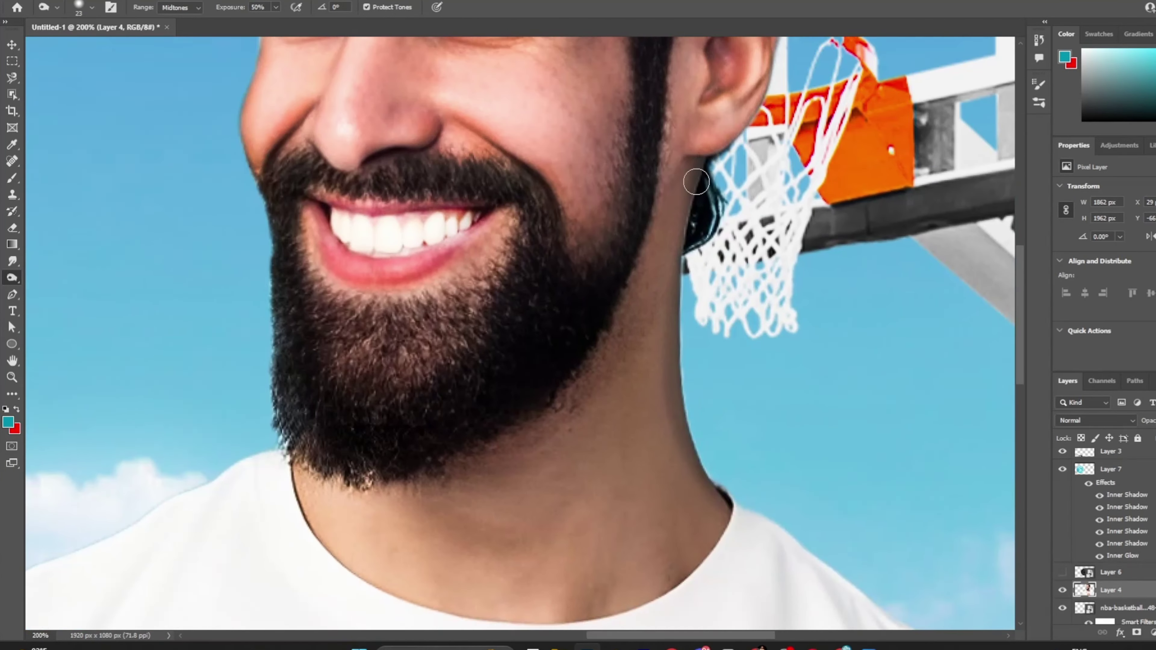
Try to lighten the side of the man's forehead and face with the Dodge tool on midtones at 50% exposure
{"action": "key", "text": "ctrl+minus"}
{"action": "key", "text": "ctrl+minus"}
{"action": "key", "text": "ctrl+plus"}
{"action": "key", "text": "ctrl+plus"}
{"action": "key", "text": "ctrl+plus"}
{"action": "right_click", "coordinate": [12, 278]}
{"action": "left_click", "coordinate": [55, 278]}
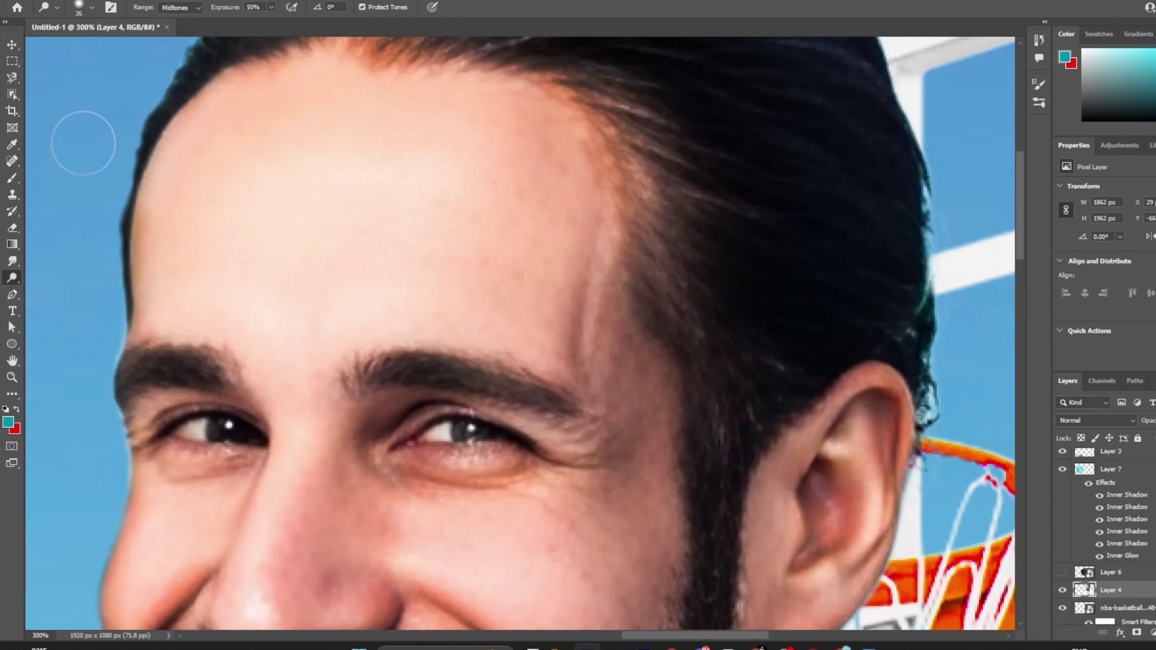
{"action": "left_click_drag", "start_coordinate": [237, 93], "coordinate": [161, 273]}
{"action": "scroll", "coordinate": [161, 275], "scroll_direction": "down", "scroll_amount": 3}
{"action": "left_click_drag", "start_coordinate": [161, 515], "coordinate": [172, 369]}
{"action": "key", "text": "ctrl+z"}
{"action": "key", "text": "ctrl+z"}
{"action": "scroll", "coordinate": [172, 368], "scroll_direction": "up", "scroll_amount": 4}
Set the Dodge tool's exposure to 37% and brighten the man's forehead along the hairline
{"action": "key", "text": "ctrl+minus"}
{"action": "key", "text": "ctrl+minus"}
{"action": "key", "text": "ctrl+minus"}
{"action": "key", "text": "ctrl+minus"}
{"action": "key", "text": "ctrl+plus"}
{"action": "key", "text": "ctrl+plus"}
{"action": "key", "text": "ctrl+plus"}
{"action": "key", "text": "ctrl+plus"}
{"action": "left_click_drag", "start_coordinate": [272, 7], "coordinate": [263, 25]}
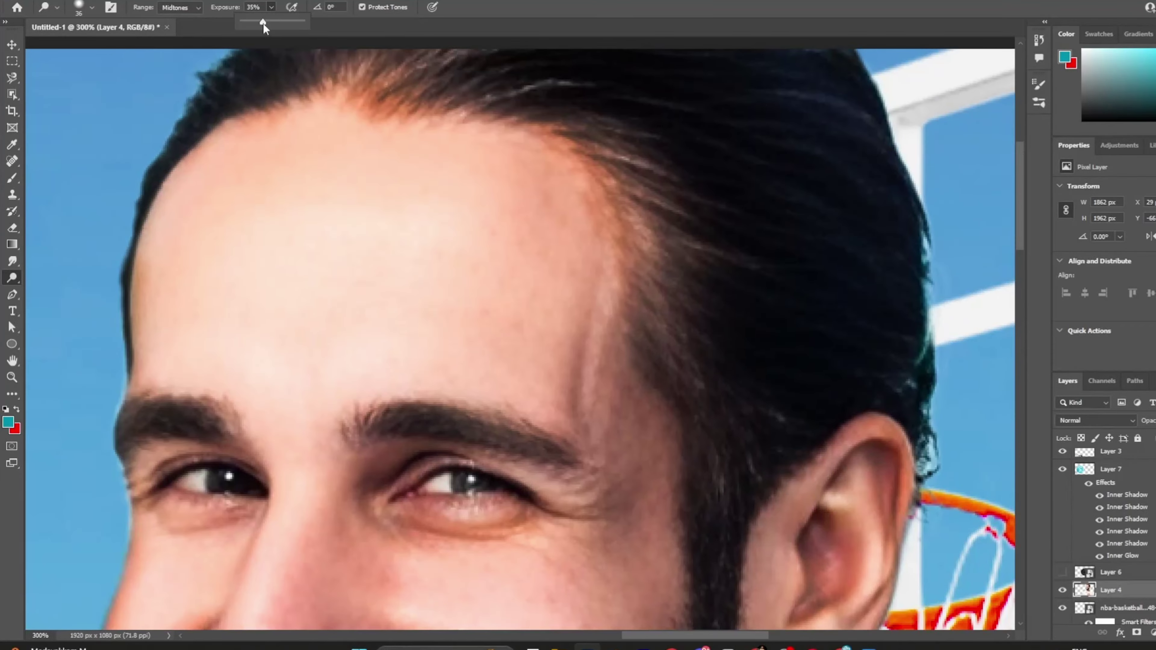
{"action": "mouse_move", "coordinate": [182, 157]}
{"action": "left_mouse_down"}
{"action": "mouse_move", "coordinate": [157, 198]}
{"action": "mouse_move", "coordinate": [296, 109]}
{"action": "left_mouse_up"}
{"action": "scroll", "coordinate": [180, 436], "scroll_direction": "down", "scroll_amount": 3}
{"action": "scroll", "coordinate": [260, 554], "scroll_direction": "up", "scroll_amount": 1}
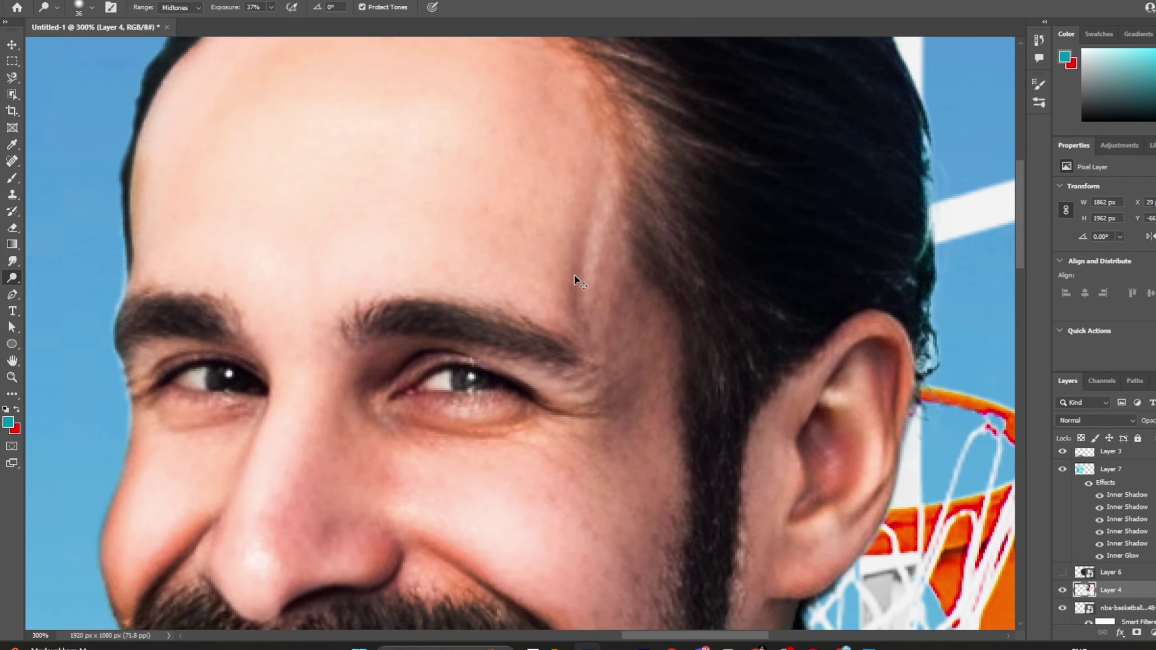
Paint bright highlights down the man's neck with the Dodge tool on midtones at 37% exposure
{"action": "key", "text": "ctrl+minus"}
{"action": "key", "text": "ctrl+minus"}
{"action": "key", "text": "ctrl+minus"}
{"action": "scroll", "coordinate": [512, 307], "scroll_direction": "down", "scroll_amount": 2}
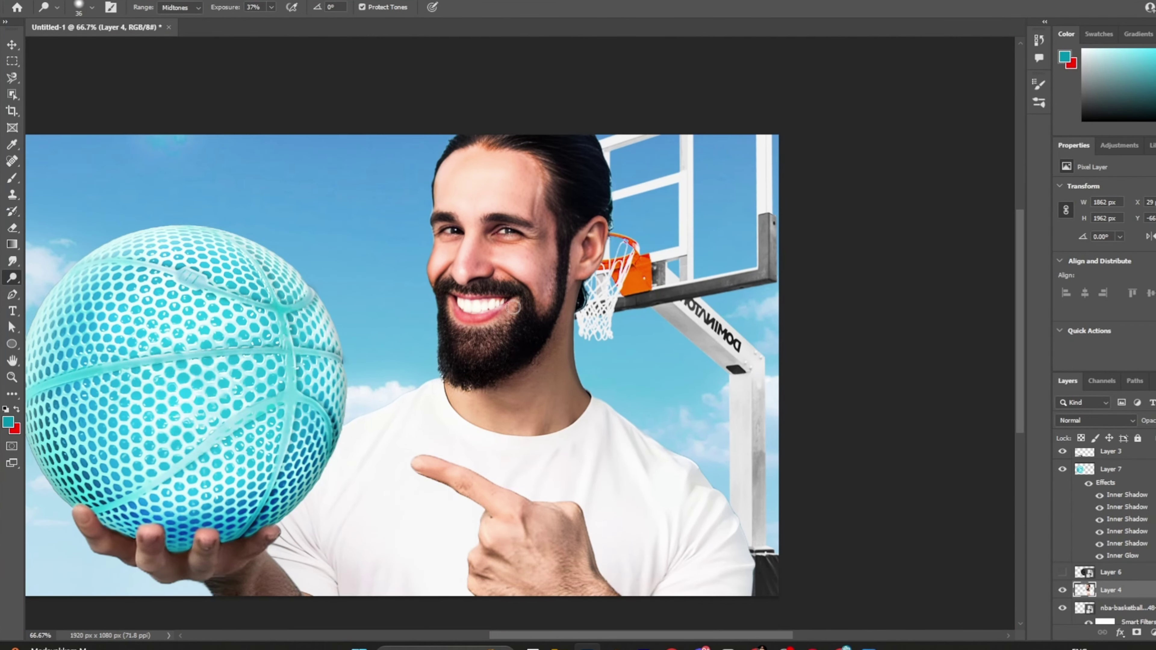
{"action": "key", "text": "ctrl+plus"}
{"action": "key", "text": "ctrl+plus"}
{"action": "left_click_drag", "start_coordinate": [706, 424], "coordinate": [712, 601]}
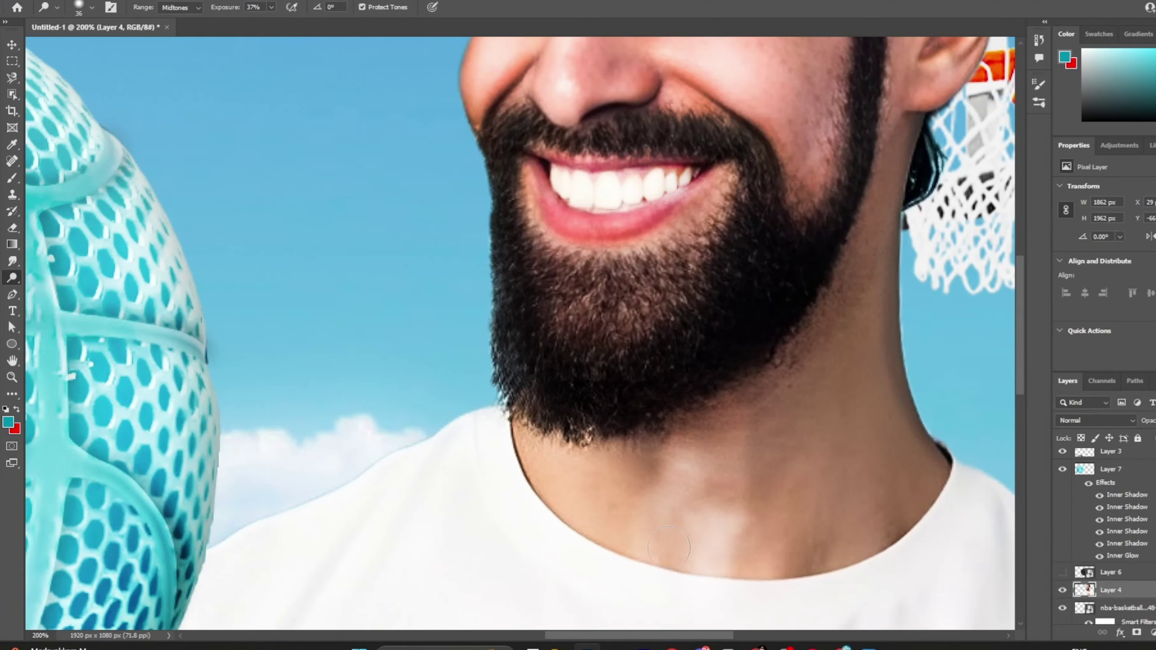
{"action": "left_click_drag", "start_coordinate": [883, 292], "coordinate": [869, 467]}
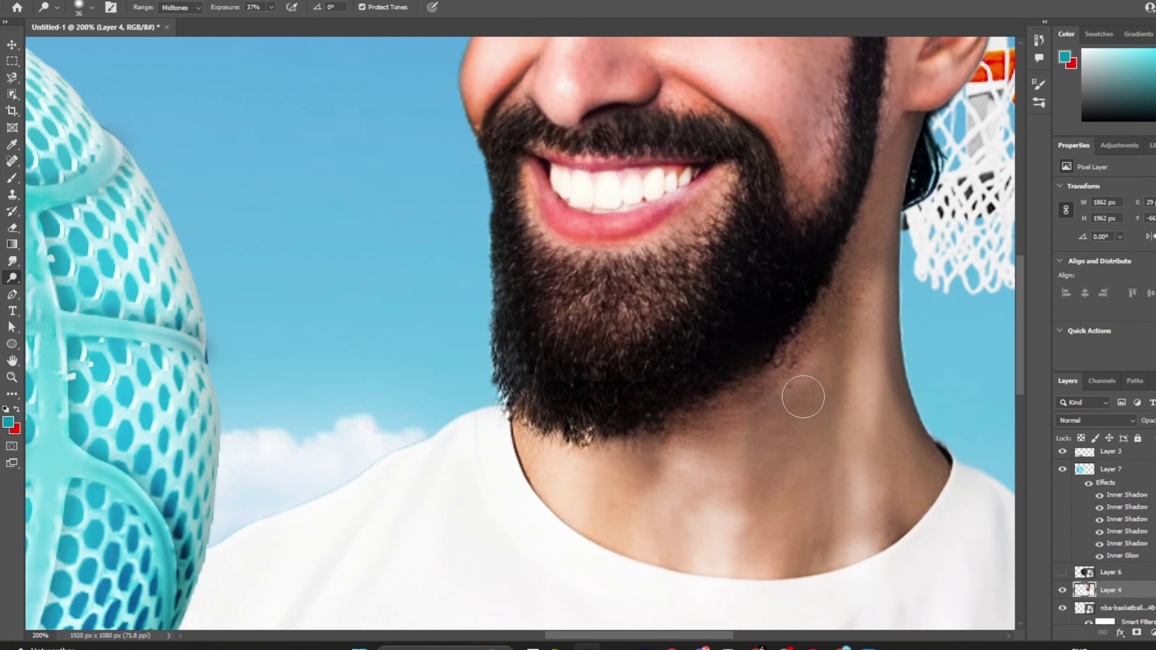
{"action": "scroll", "coordinate": [802, 396], "scroll_direction": "up", "scroll_amount": 1}
Deepen the shadows on the neck above the collar with a 50 px Burn tool on midtones at 28% exposure
{"action": "right_click", "coordinate": [11, 277]}
{"action": "left_click_drag", "start_coordinate": [276, 21], "coordinate": [262, 21]}
{"action": "left_click", "coordinate": [92, 7]}
{"action": "left_click_drag", "start_coordinate": [34, 44], "coordinate": [47, 44]}
{"action": "scroll", "coordinate": [827, 393], "scroll_direction": "down", "scroll_amount": 2}
{"action": "left_click_drag", "start_coordinate": [813, 519], "coordinate": [815, 564]}
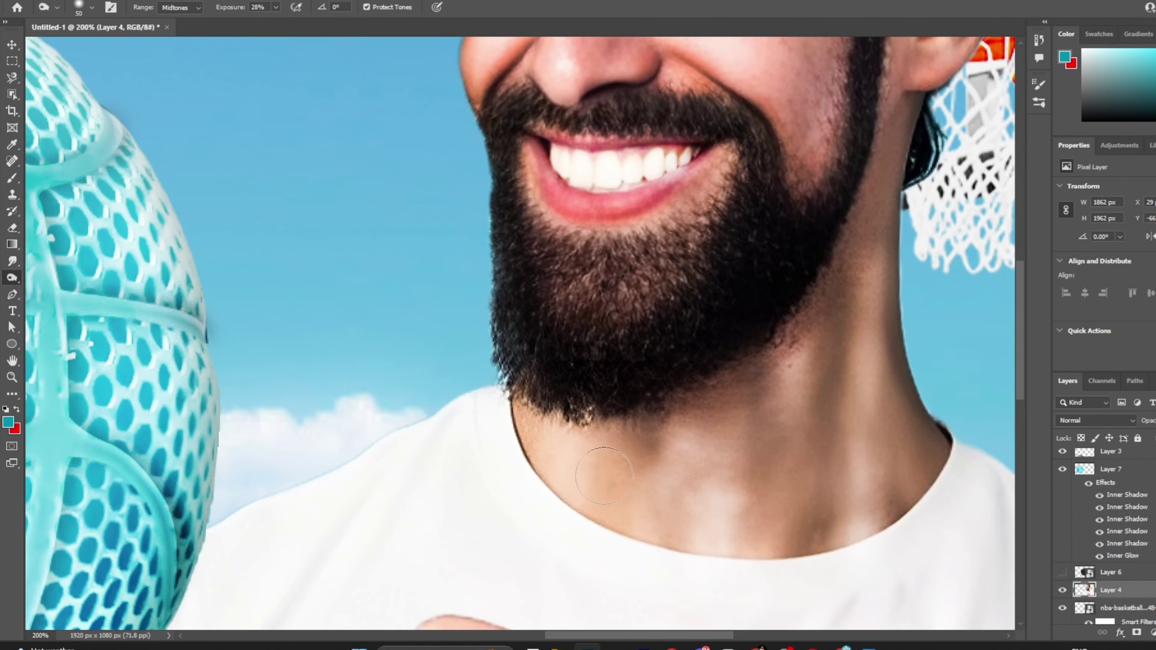
{"action": "left_click_drag", "start_coordinate": [623, 505], "coordinate": [623, 526]}
{"action": "key", "text": "ctrl+minus"}
{"action": "key", "text": "ctrl+minus"}
{"action": "key", "text": "ctrl+minus"}
{"action": "key", "text": "ctrl+plus"}
{"action": "key", "text": "ctrl+plus"}
{"action": "key", "text": "ctrl+minus"}
{"action": "key", "text": "ctrl+minus"}
{"action": "key", "text": "ctrl+plus"}
{"action": "key", "text": "shift+o"}
{"action": "key", "text": "shift+o"}
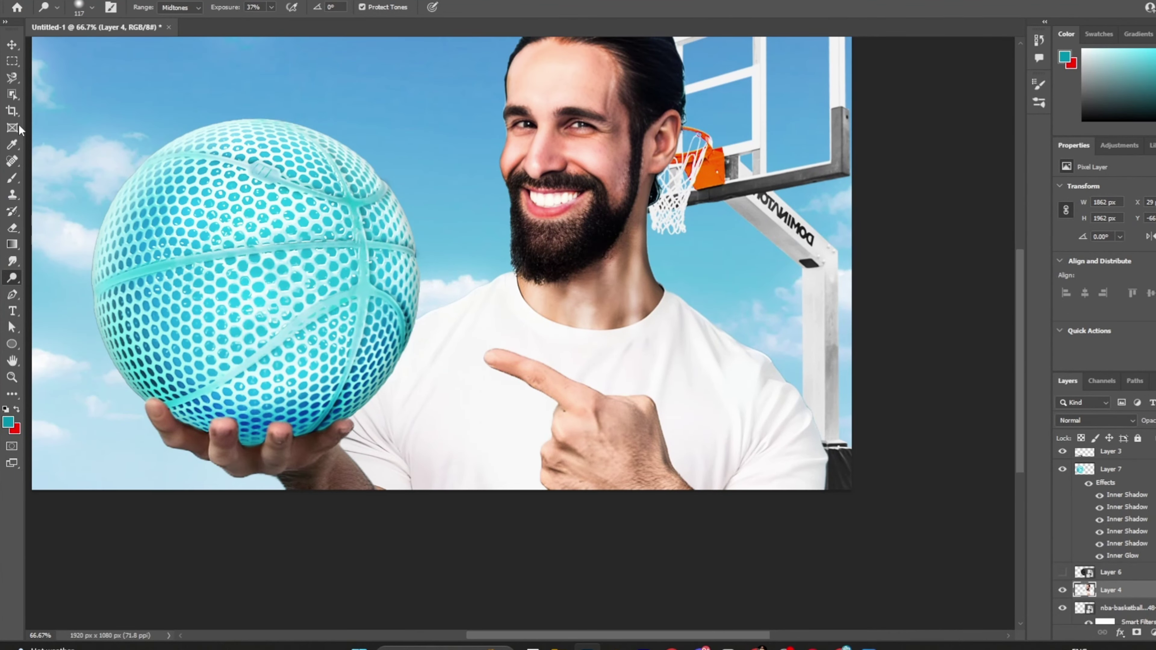
Quick-select the neck skin, set its saturation to +11 and lightness to +2, and clear the selection
{"action": "right_click", "coordinate": [12, 94]}
{"action": "left_click", "coordinate": [68, 111]}
{"action": "left_click_drag", "start_coordinate": [537, 291], "coordinate": [637, 314]}
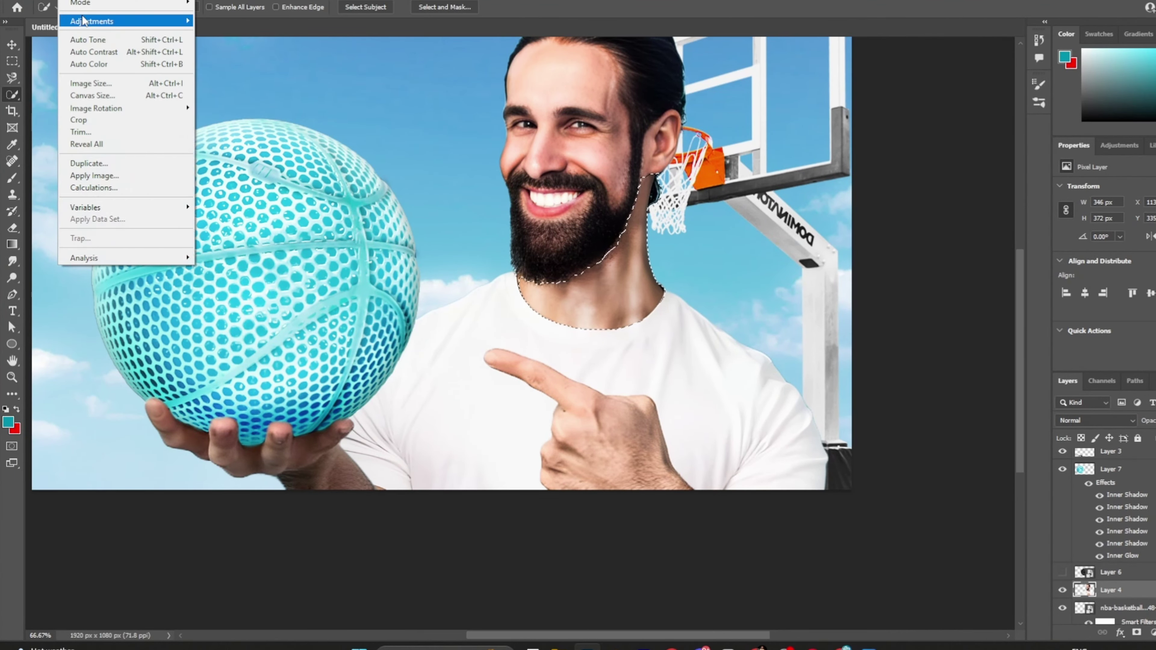
{"action": "key", "text": "ctrl+u"}
{"action": "left_click_drag", "start_coordinate": [923, 238], "coordinate": [931, 238]}
{"action": "left_click_drag", "start_coordinate": [923, 205], "coordinate": [926, 205]}
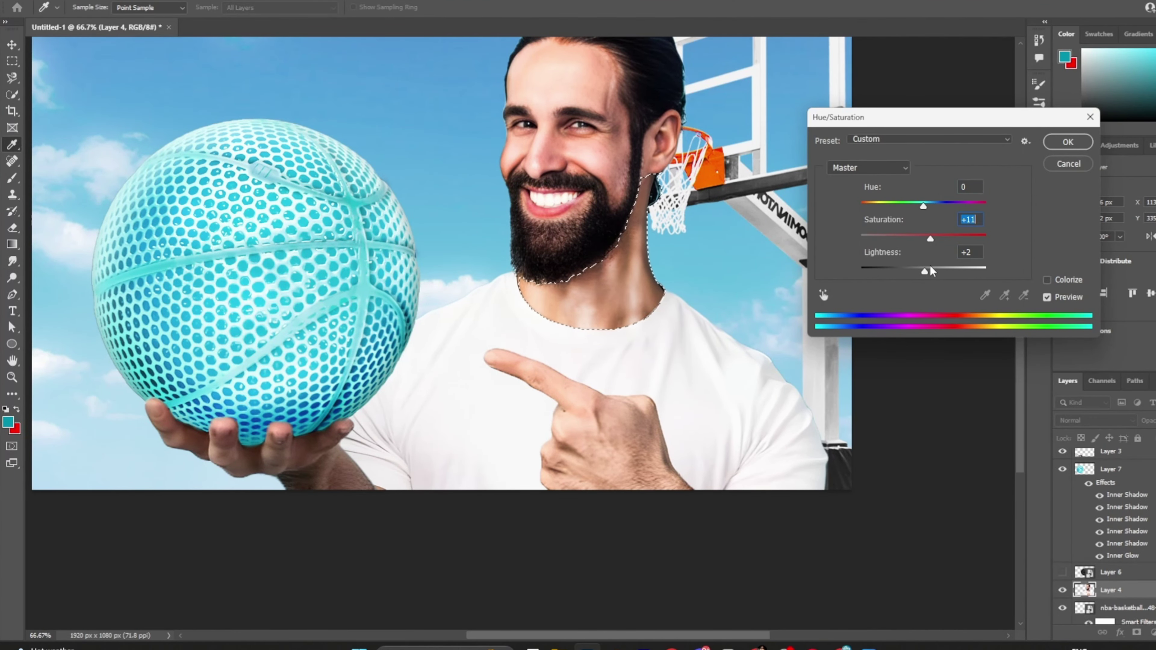
{"action": "key", "text": "Return"}
{"action": "key", "text": "ctrl+d"}
Select the man's irises and tint them blue with a cyan solid color fill layer in Color Dodge mode
{"action": "scroll", "coordinate": [507, 225], "scroll_direction": "up", "scroll_amount": 3}
{"action": "scroll", "coordinate": [507, 225], "scroll_direction": "up", "scroll_amount": 3}
{"action": "key", "text": "w"}
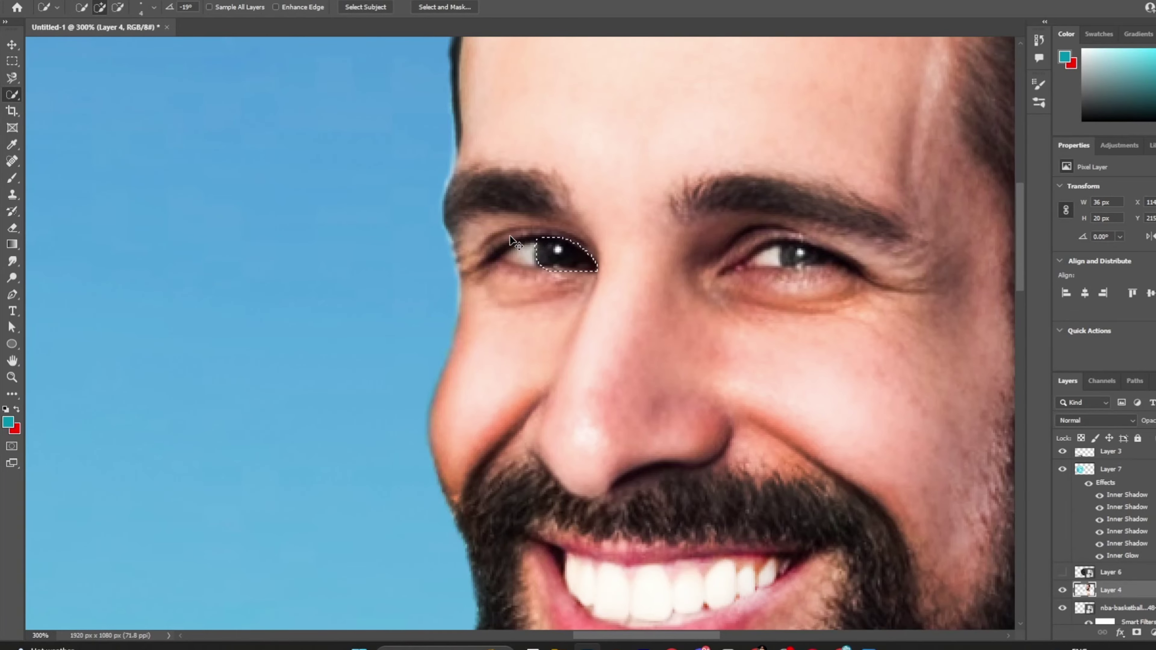
{"action": "left_click", "coordinate": [1094, 420]}
{"action": "left_click", "coordinate": [1083, 474]}
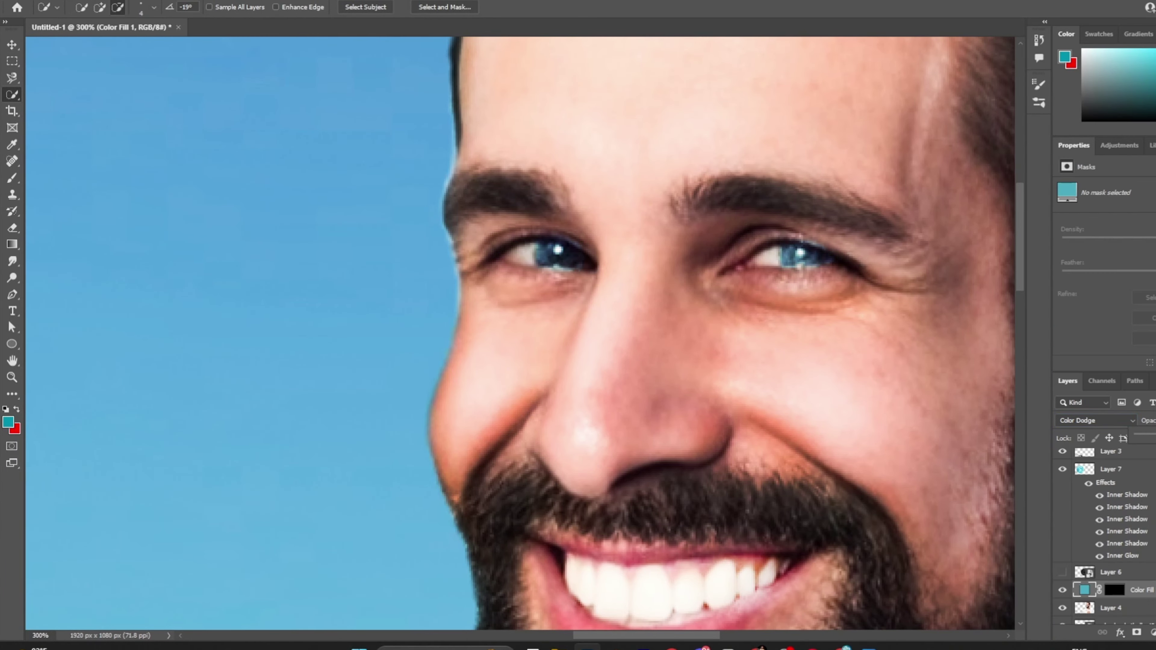
Convert the eye color fill layer to a smart object and raise its saturation
{"action": "right_click", "coordinate": [1109, 507]}
{"action": "left_click", "coordinate": [1024, 245]}
{"action": "key", "text": "e"}
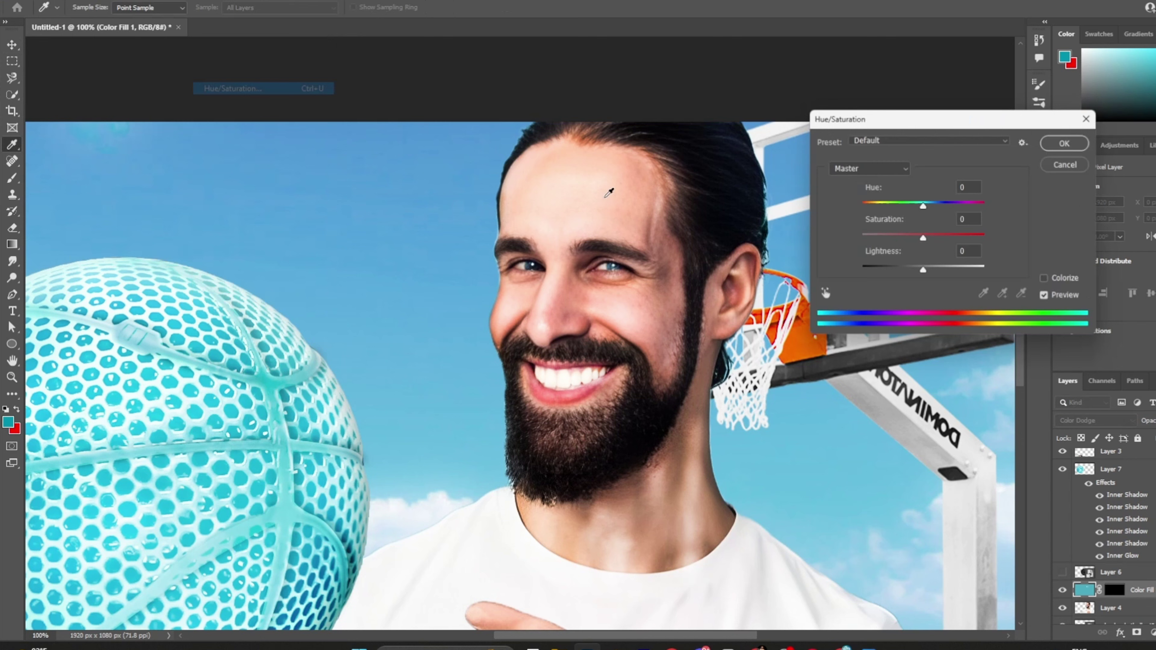
{"action": "left_click_drag", "start_coordinate": [923, 238], "coordinate": [939, 241]}
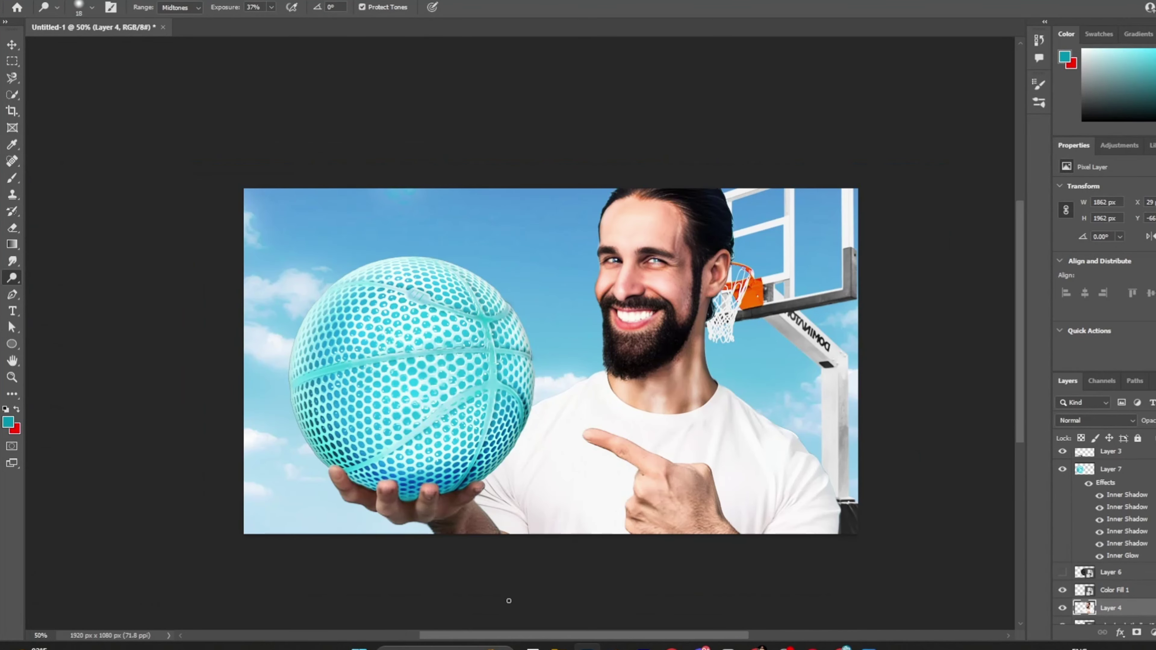
Select the man's pointing hand and copy it to its own layer
{"action": "key", "text": "ctrl+plus"}
{"action": "key", "text": "ctrl+alt+shift+e"}
{"action": "key", "text": "ctrl+t"}
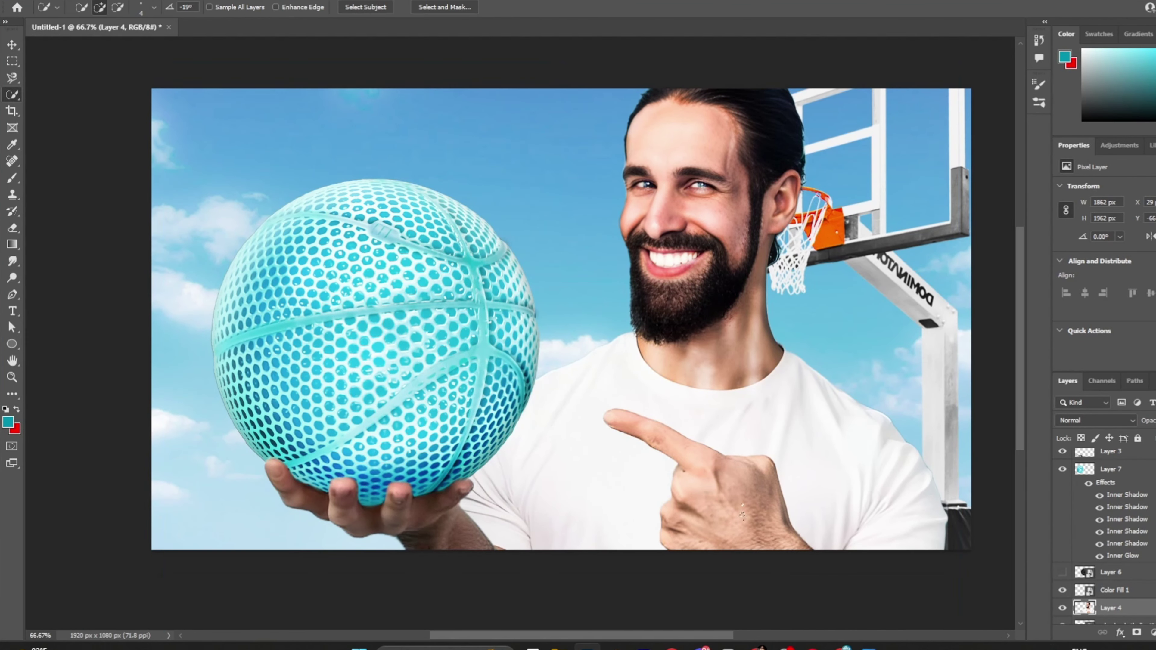
Adjust the pointing hand in Camera Raw with exposure +0.30, contrast +25 and highlights +15
{"action": "left_click_drag", "start_coordinate": [599, 405], "coordinate": [601, 405]}
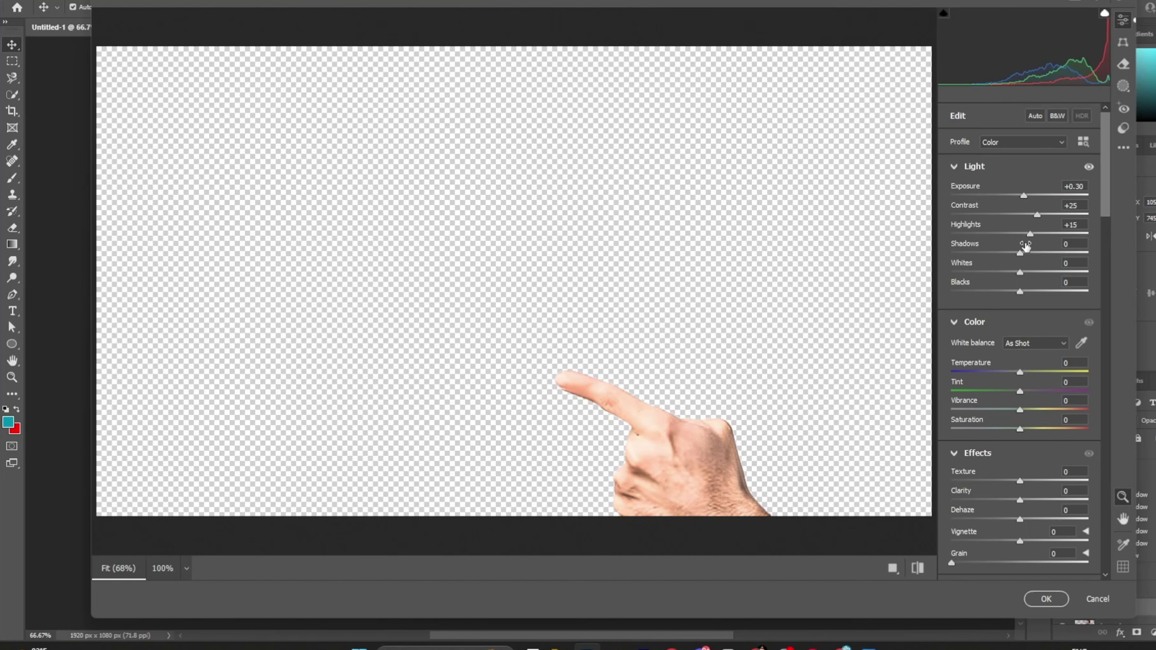
{"action": "scroll", "coordinate": [1055, 521], "scroll_direction": "down", "scroll_amount": 10}
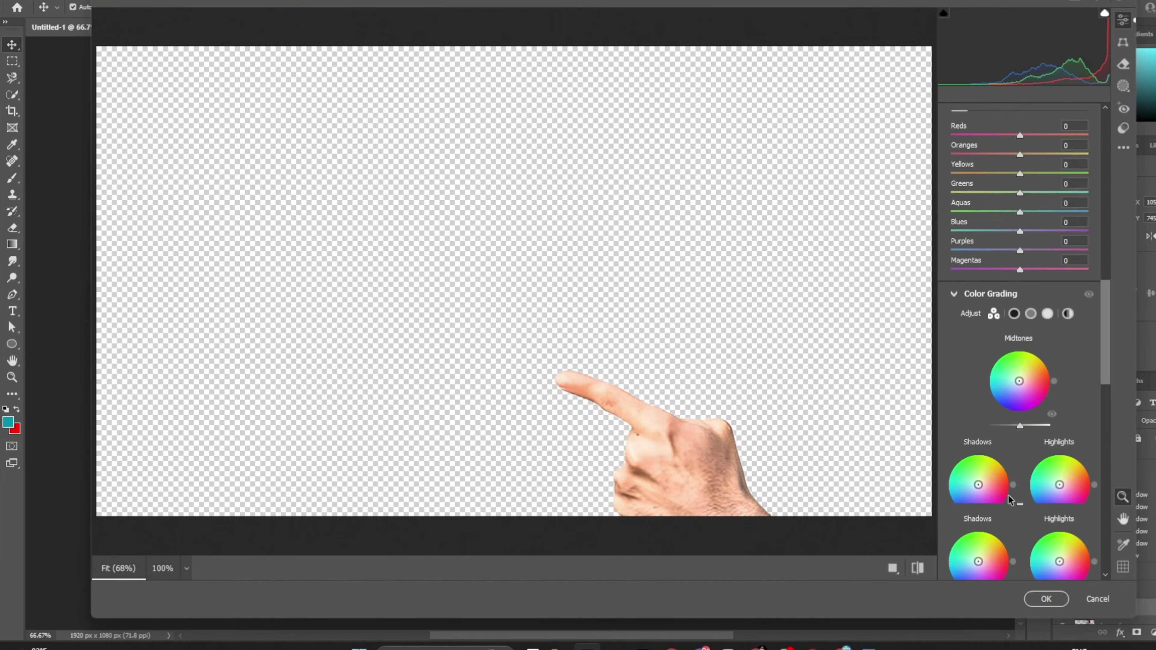
{"action": "left_click_drag", "start_coordinate": [951, 431], "coordinate": [991, 434]}
{"action": "scroll", "coordinate": [991, 434], "scroll_direction": "down", "scroll_amount": 3}
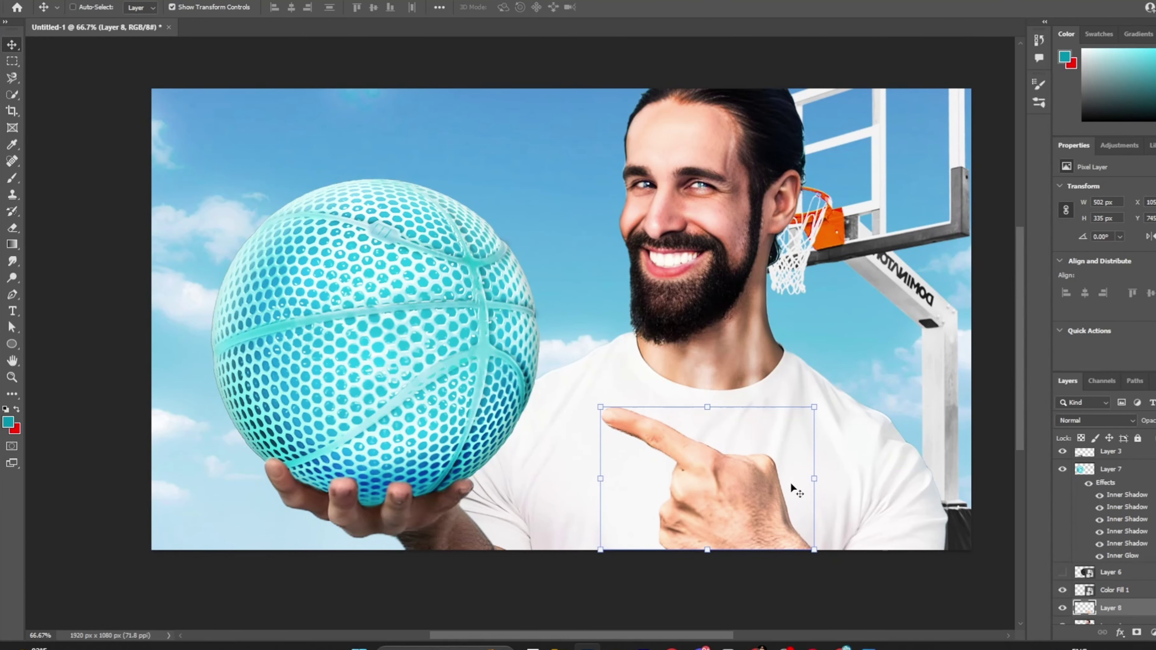
Enlarge the pointing hand slightly to about 511 by 341 px
{"action": "key", "text": "ctrl+plus"}
{"action": "key", "text": "ctrl+plus"}
{"action": "left_click_drag", "start_coordinate": [740, 582], "coordinate": [749, 588]}
{"action": "scroll", "coordinate": [317, 329], "scroll_direction": "down", "scroll_amount": 3}
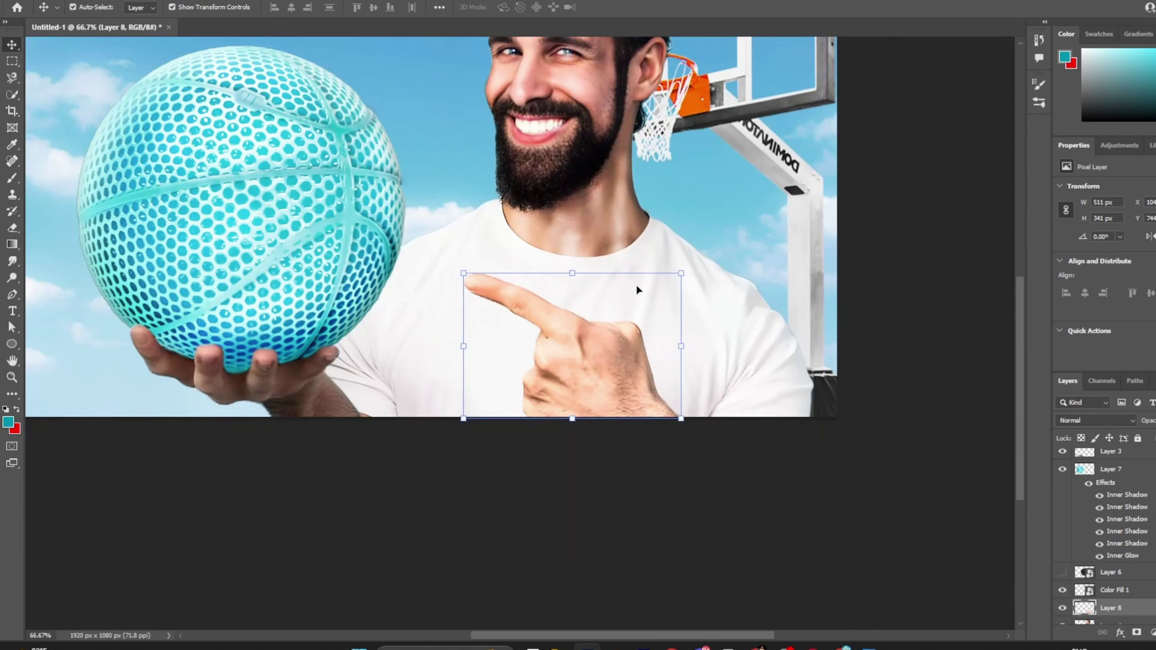
Retouch the pointing hand on midtones with the Dodge tool at 37% exposure and the Burn tool at 28%
{"action": "key", "text": "ctrl+plus"}
{"action": "key", "text": "ctrl+plus"}
{"action": "key", "text": "ctrl+plus"}
{"action": "left_click", "coordinate": [12, 277]}
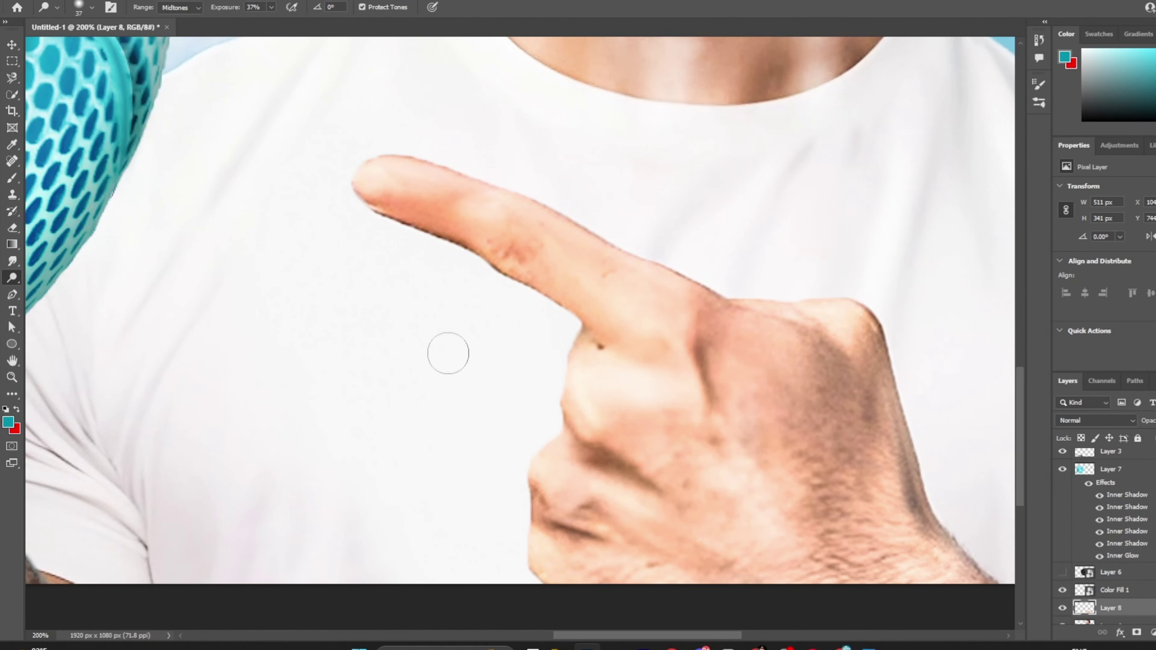
{"action": "key", "text": "shift+o"}
{"action": "scroll", "coordinate": [190, 296], "scroll_direction": "down", "scroll_amount": 2}
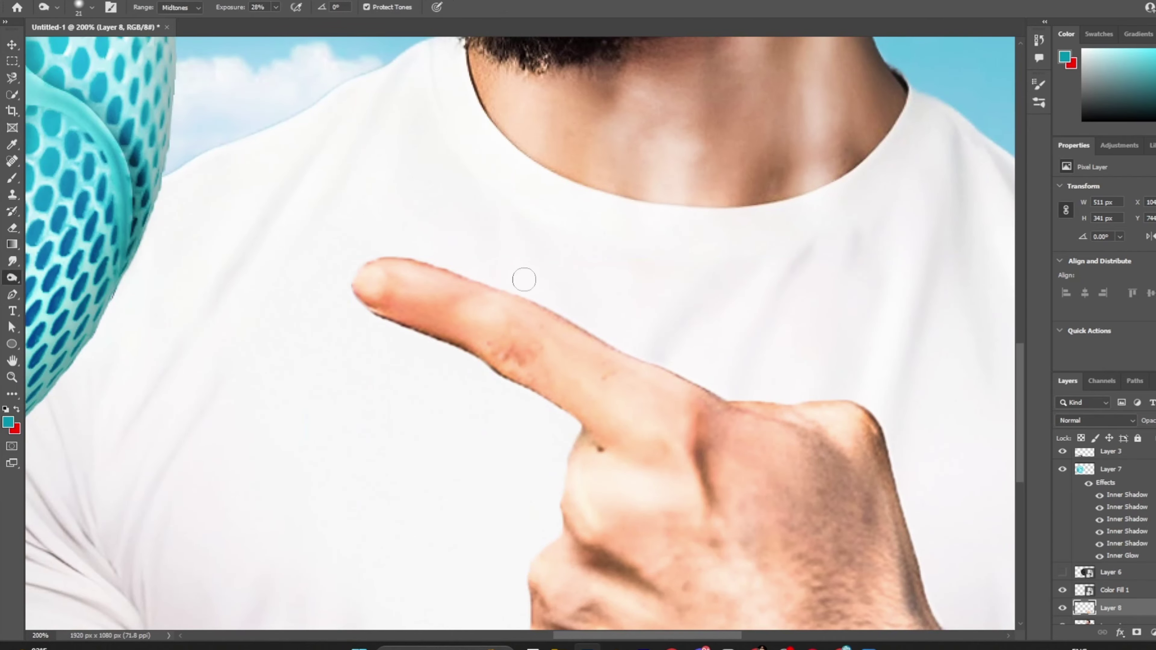
{"action": "scroll", "coordinate": [672, 629], "scroll_direction": "right", "scroll_amount": 5}
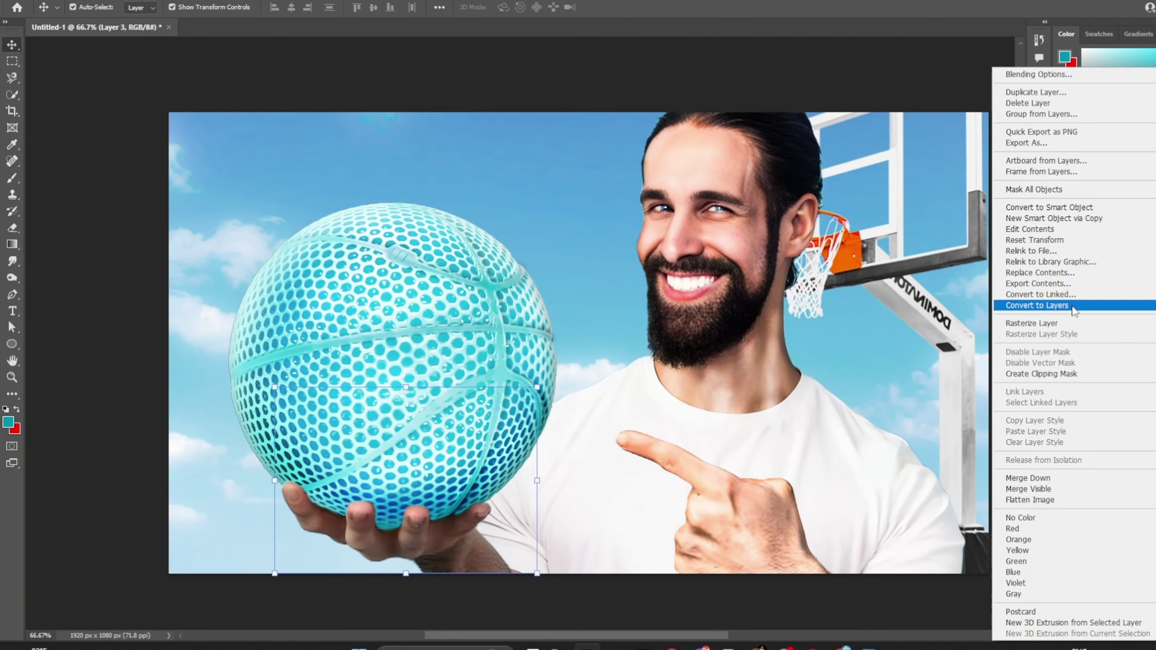
Rasterize the layer of the hand holding the ball and shade its fingers with the Burn tool at 28% exposure
{"action": "scroll", "coordinate": [226, 143], "scroll_direction": "up", "scroll_amount": 3}
{"action": "key", "text": "o"}
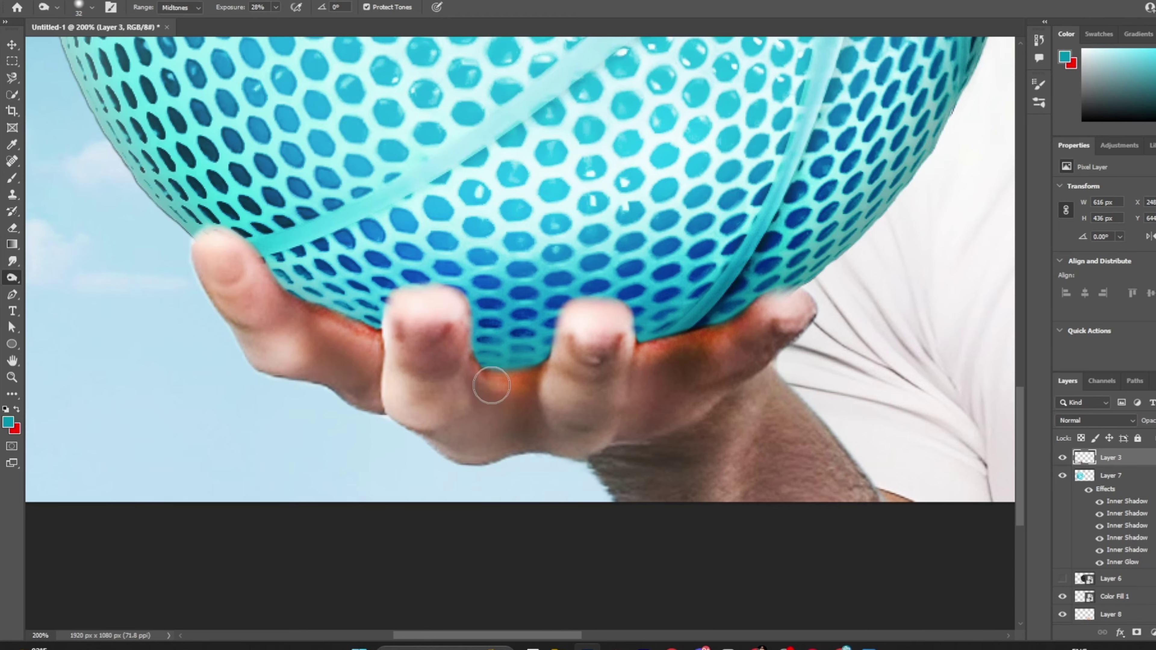
{"action": "scroll", "coordinate": [923, 516], "scroll_direction": "down", "scroll_amount": 5}
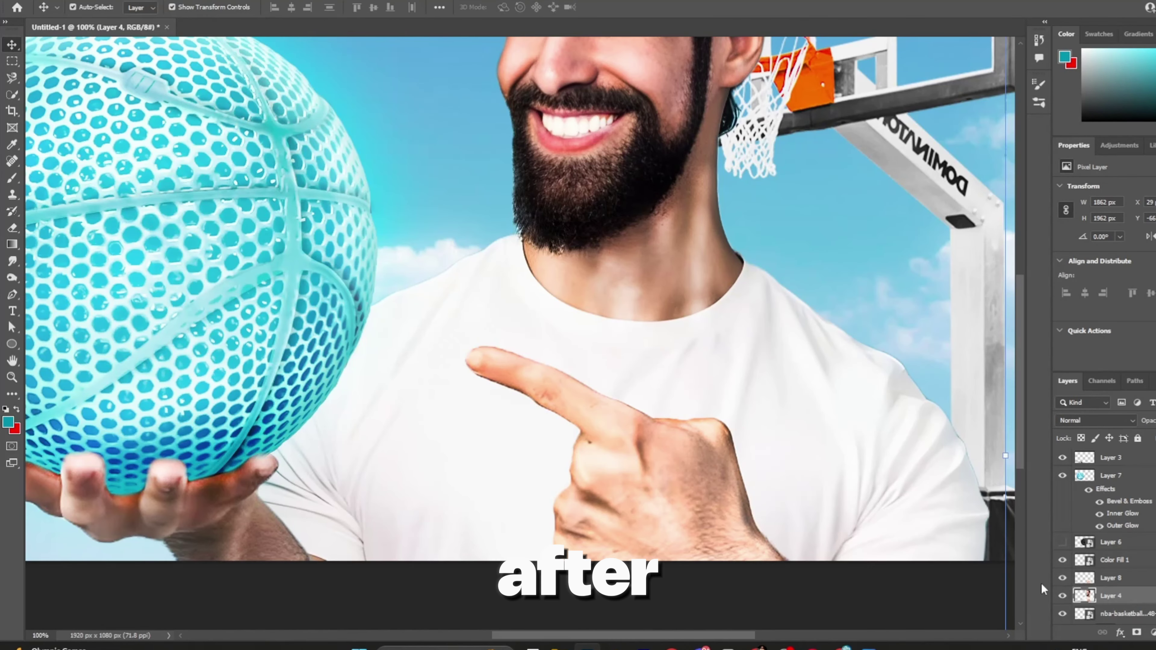
Select the man's white shirt and recolor it pink with a blended solid color fill layer
{"action": "mouse_move", "coordinate": [422, 472]}
{"action": "left_mouse_down"}
{"action": "mouse_move", "coordinate": [443, 502]}
{"action": "mouse_move", "coordinate": [460, 479]}
{"action": "left_mouse_up"}
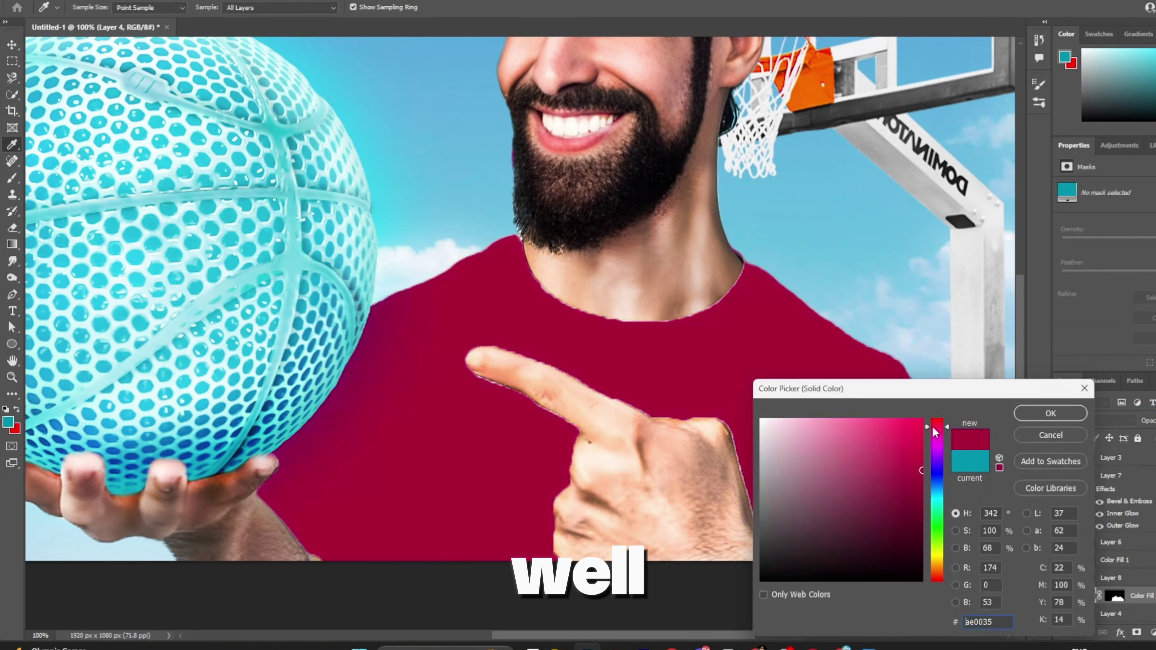
{"action": "left_click_drag", "start_coordinate": [881, 459], "coordinate": [879, 436]}
{"action": "left_click", "coordinate": [1051, 413]}
{"action": "left_click", "coordinate": [1114, 420]}
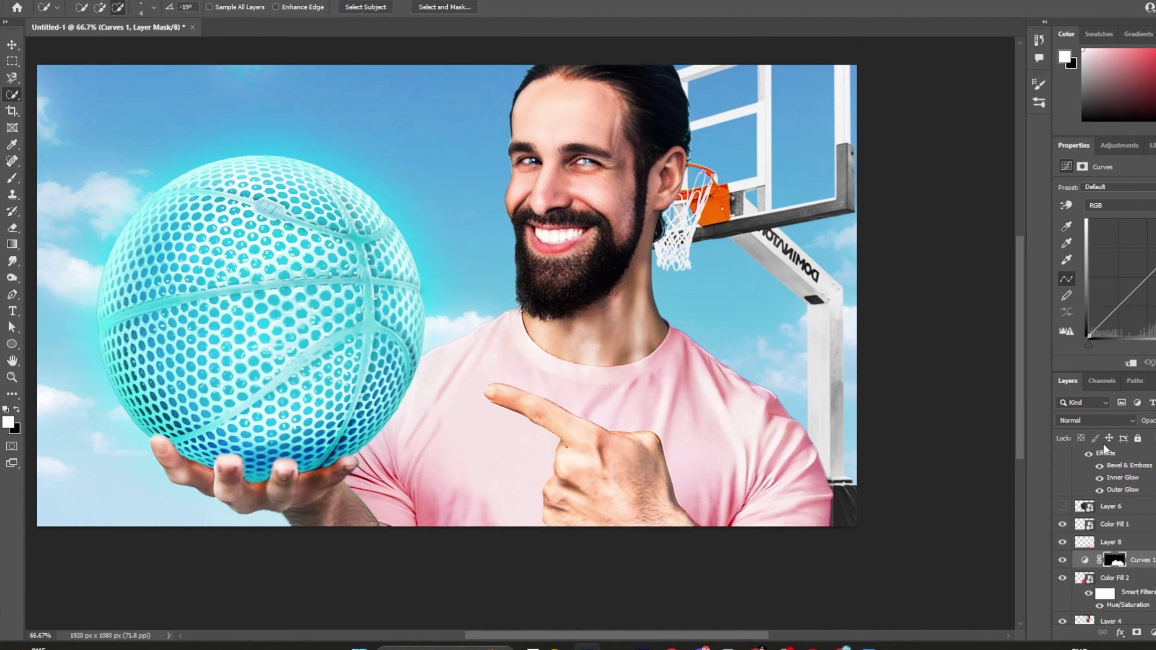
Raise the shirt's Curves adjustment slightly and feather it with split Underlying Layer sliders in Blend If
{"action": "left_click_drag", "start_coordinate": [1140, 282], "coordinate": [1140, 273]}
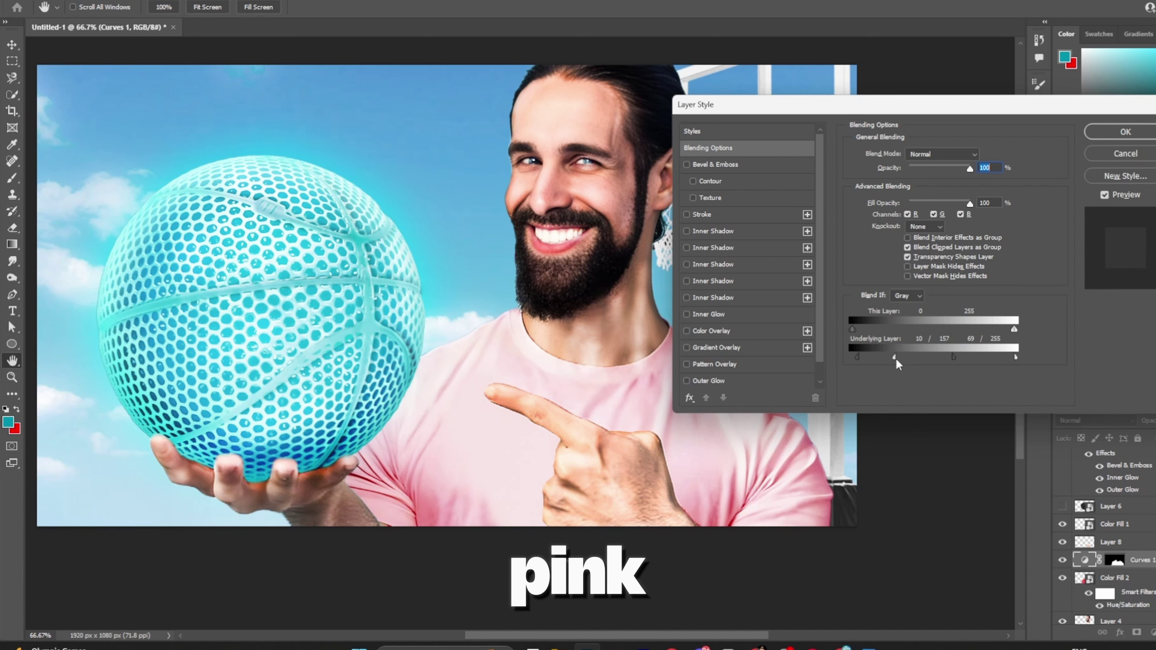
{"action": "left_click_drag", "start_coordinate": [896, 363], "coordinate": [928, 361]}
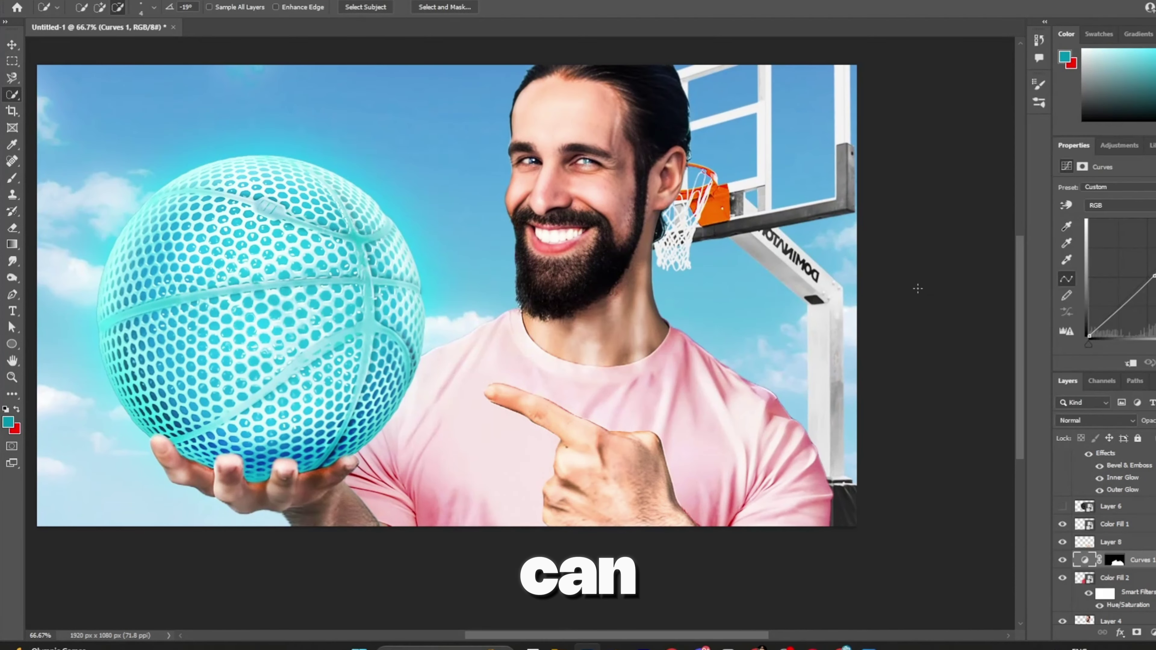
Place the yelp-5-star_orig rating image above the ball and scale it to about 103%
{"action": "scroll", "coordinate": [584, 469], "scroll_direction": "up", "scroll_amount": 4}
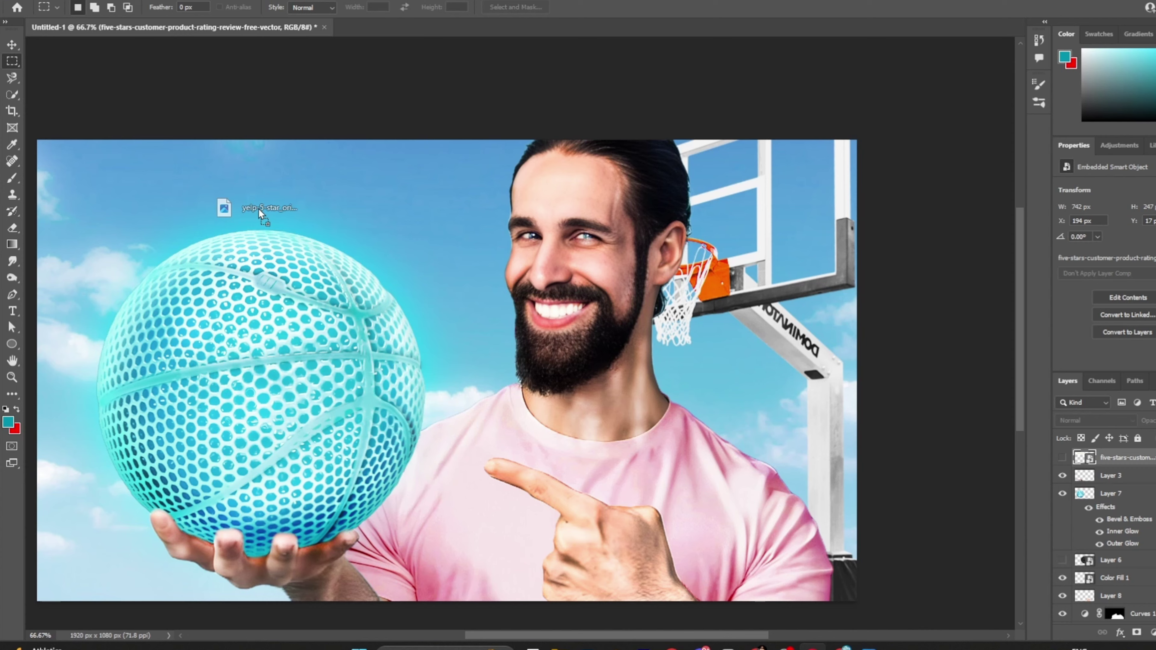
{"action": "left_click_drag", "start_coordinate": [259, 212], "coordinate": [253, 211]}
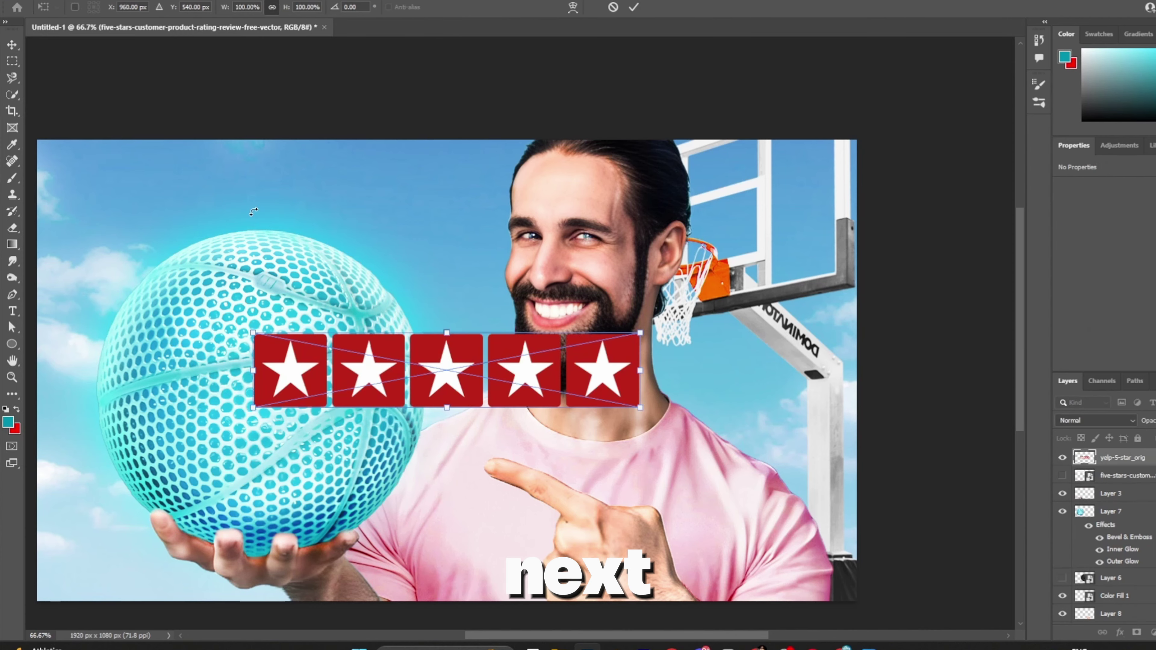
{"action": "left_click_drag", "start_coordinate": [382, 374], "coordinate": [206, 202]}
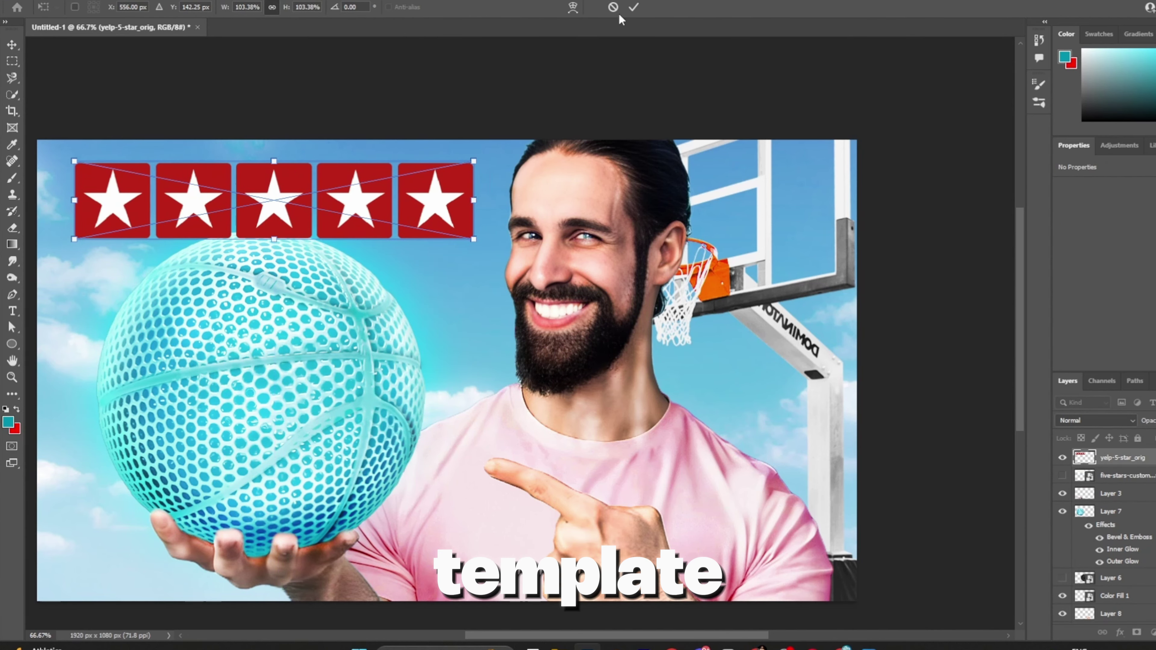
{"action": "left_click", "coordinate": [633, 7]}
{"action": "key", "text": "v"}
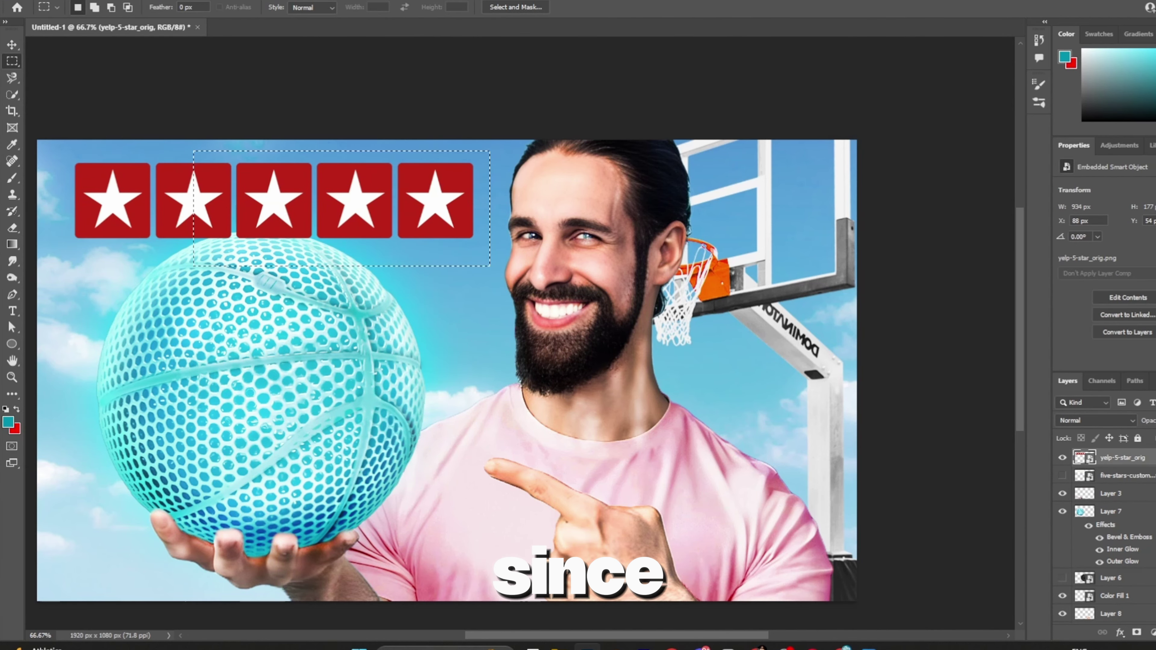
{"action": "key", "text": "ctrl+u"}
{"action": "left_click_drag", "start_coordinate": [1001, 242], "coordinate": [1033, 243]}
{"action": "key", "text": "Return"}
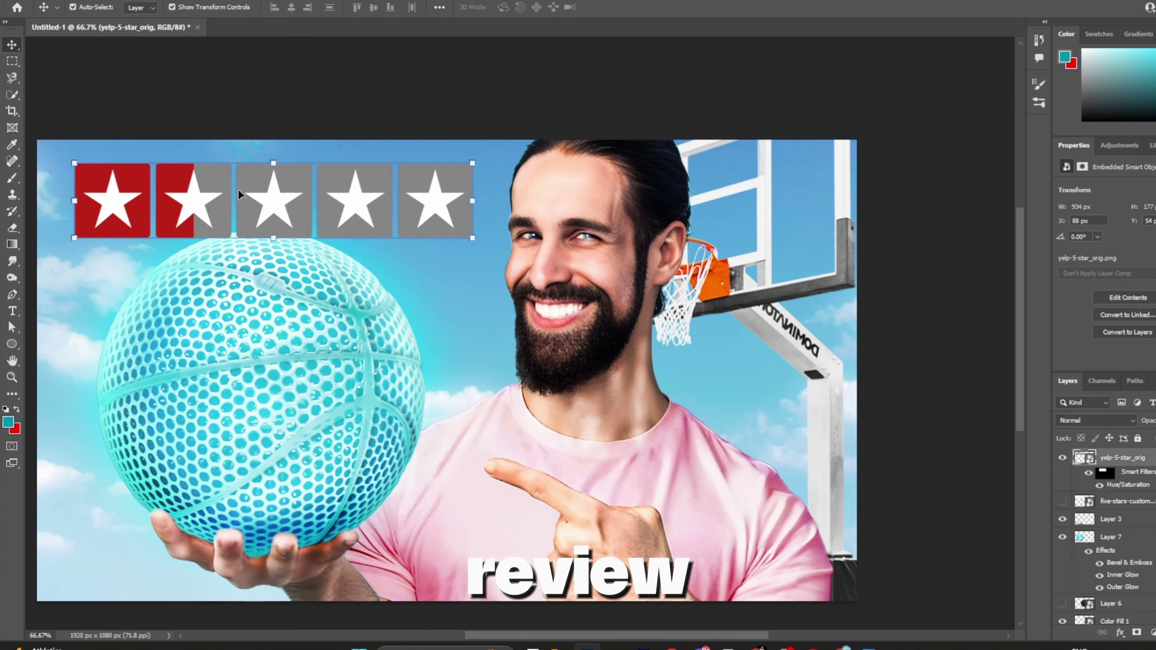
{"action": "key", "text": "ctrl+z"}
Turn the last one and a half rating boxes gray with Hue/Saturation at -100 saturation and slightly raised lightness
{"action": "left_click_drag", "start_coordinate": [353, 149], "coordinate": [493, 254]}
{"action": "left_click", "coordinate": [68, 0]}
{"action": "mouse_move", "coordinate": [88, 21]}
{"action": "left_click", "coordinate": [223, 91]}
{"action": "left_click_drag", "start_coordinate": [999, 232], "coordinate": [937, 232]}
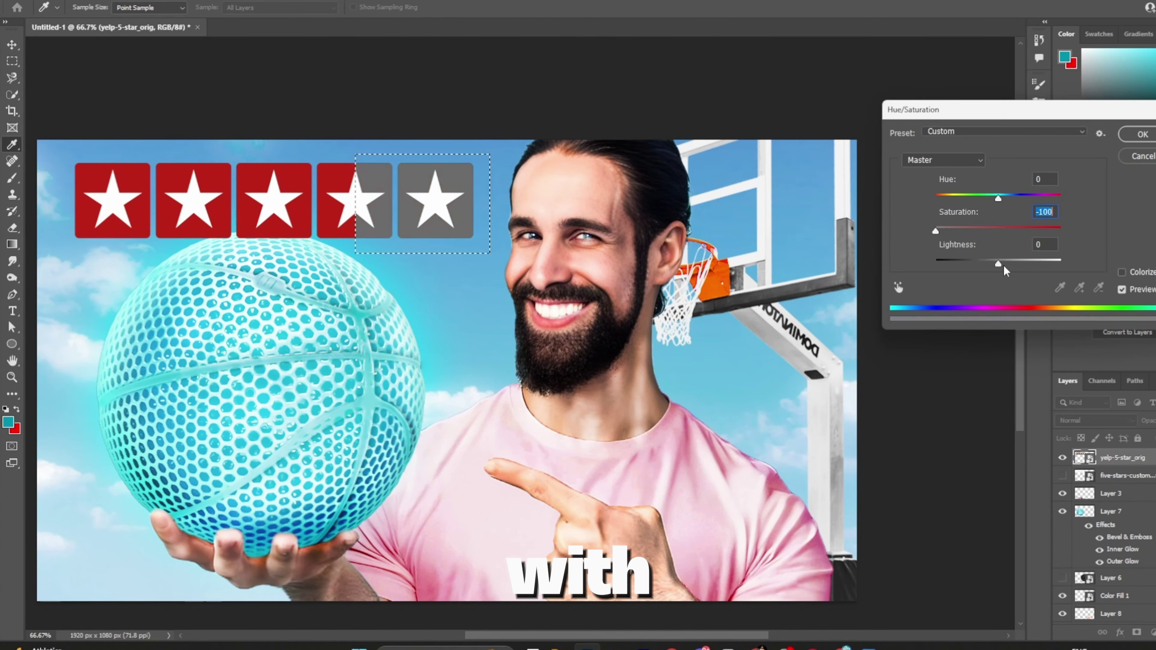
{"action": "left_click_drag", "start_coordinate": [1000, 263], "coordinate": [1010, 263]}
{"action": "key", "text": "Return"}
Recolor the first three and a half rating boxes bright green by shifting their hue and raising their saturation
{"action": "key", "text": "ctrl+plus"}
{"action": "key", "text": "ctrl+plus"}
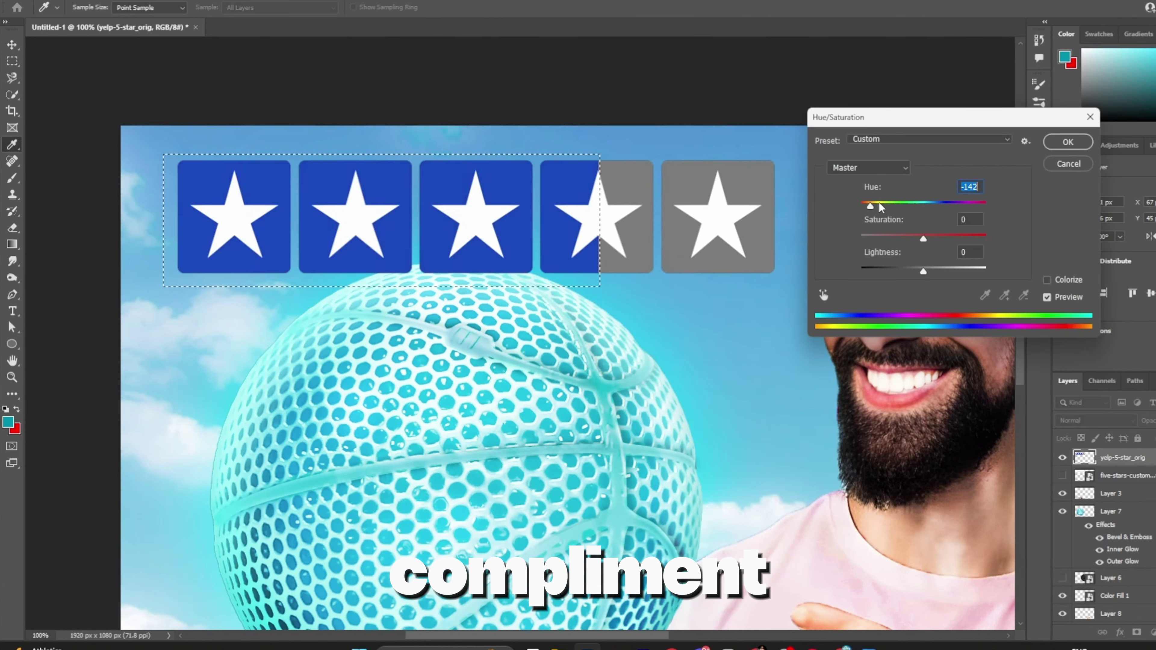
{"action": "left_click_drag", "start_coordinate": [870, 206], "coordinate": [964, 206]}
{"action": "left_click_drag", "start_coordinate": [923, 238], "coordinate": [940, 239]}
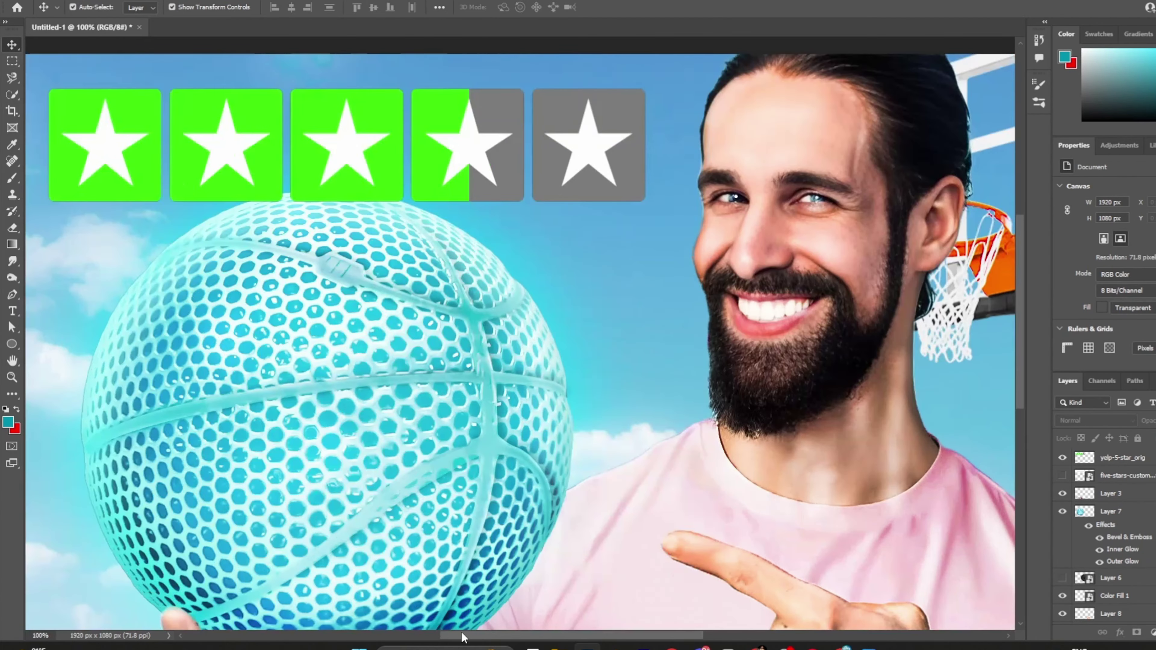
Draw a white rounded rectangle behind the rating boxes and fit it as a frame around them
{"action": "left_click_drag", "start_coordinate": [461, 638], "coordinate": [439, 637]}
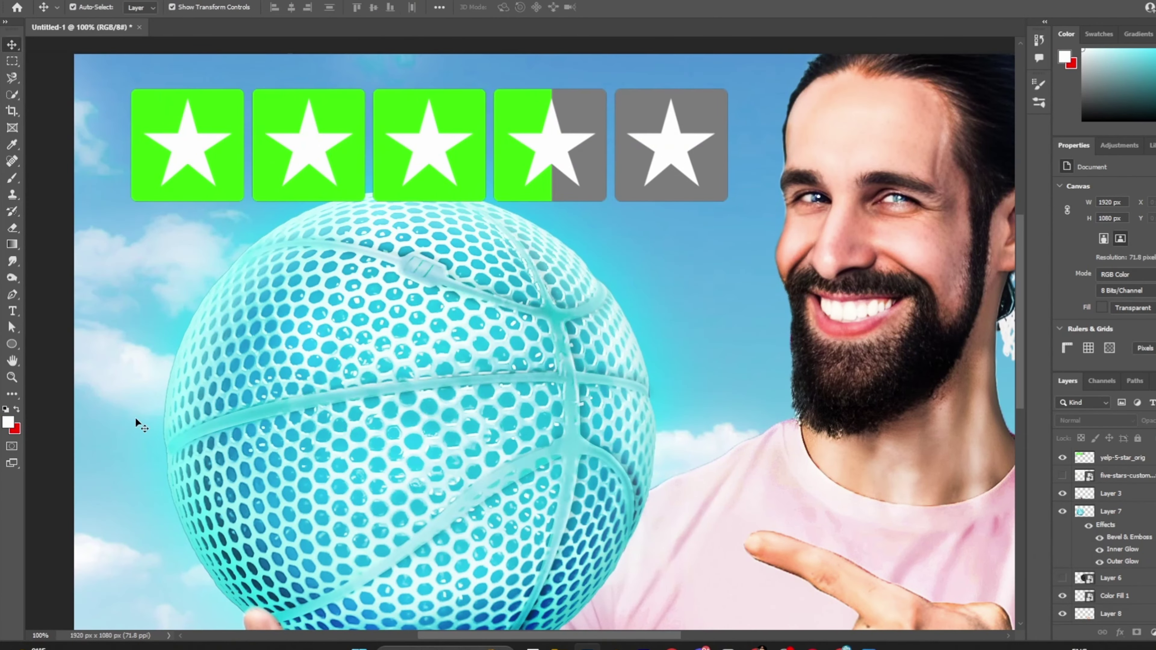
{"action": "left_click", "coordinate": [12, 345]}
{"action": "left_click", "coordinate": [57, 343]}
{"action": "left_click_drag", "start_coordinate": [734, 207], "coordinate": [740, 214]}
{"action": "key", "text": "ctrl+t"}
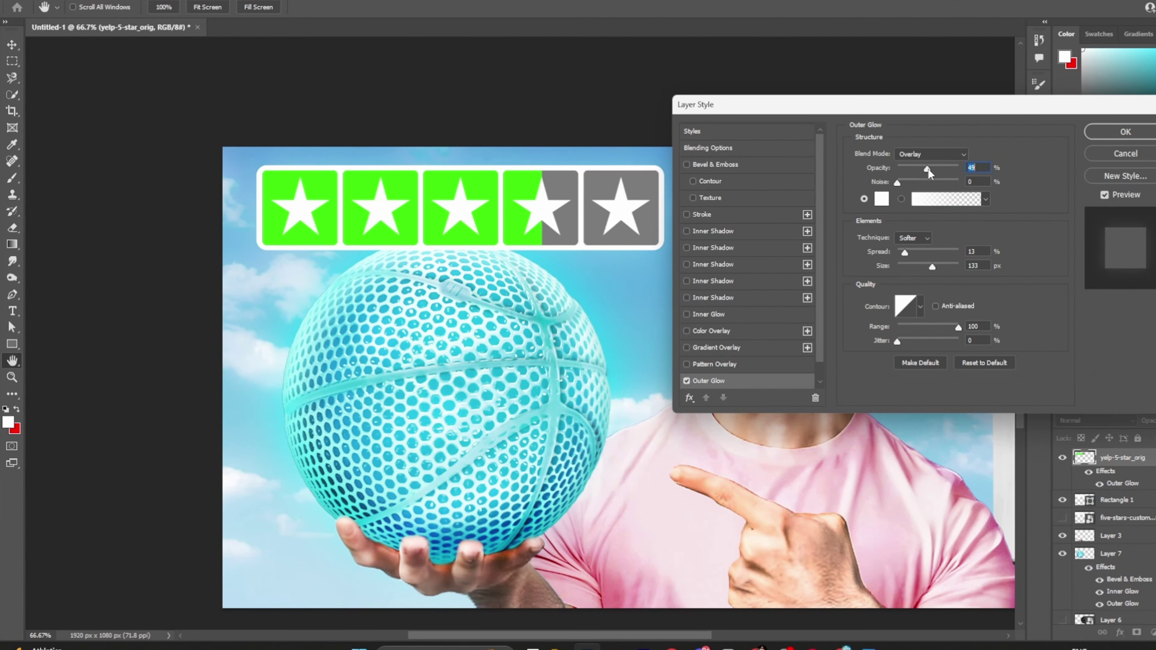
Add Bevel & Emboss to the rating boxes with a dark green Normal shadow at 34% and highlight opacity at 21%
{"action": "left_click", "coordinate": [715, 165]}
{"action": "left_click", "coordinate": [987, 355]}
{"action": "left_click_drag", "start_coordinate": [937, 507], "coordinate": [937, 534]}
{"action": "left_click", "coordinate": [1030, 413]}
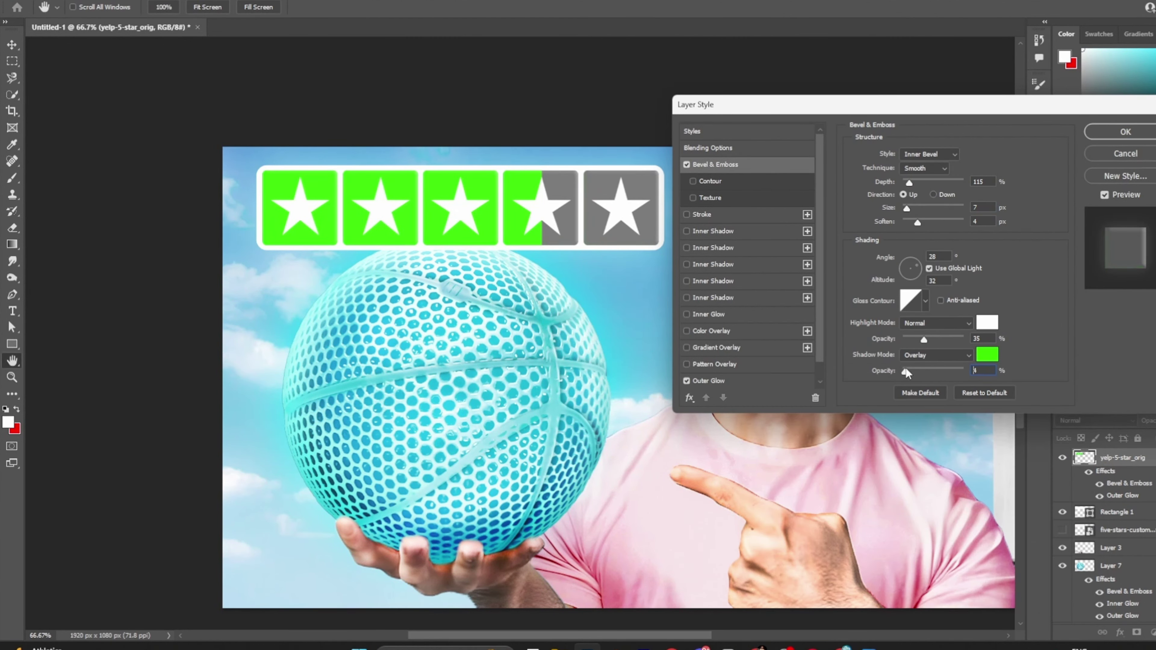
{"action": "left_click", "coordinate": [987, 354]}
{"action": "left_click", "coordinate": [921, 485]}
{"action": "left_click", "coordinate": [1030, 413]}
{"action": "left_click_drag", "start_coordinate": [906, 372], "coordinate": [924, 371]}
{"action": "left_click", "coordinate": [918, 357]}
{"action": "left_click", "coordinate": [915, 333]}
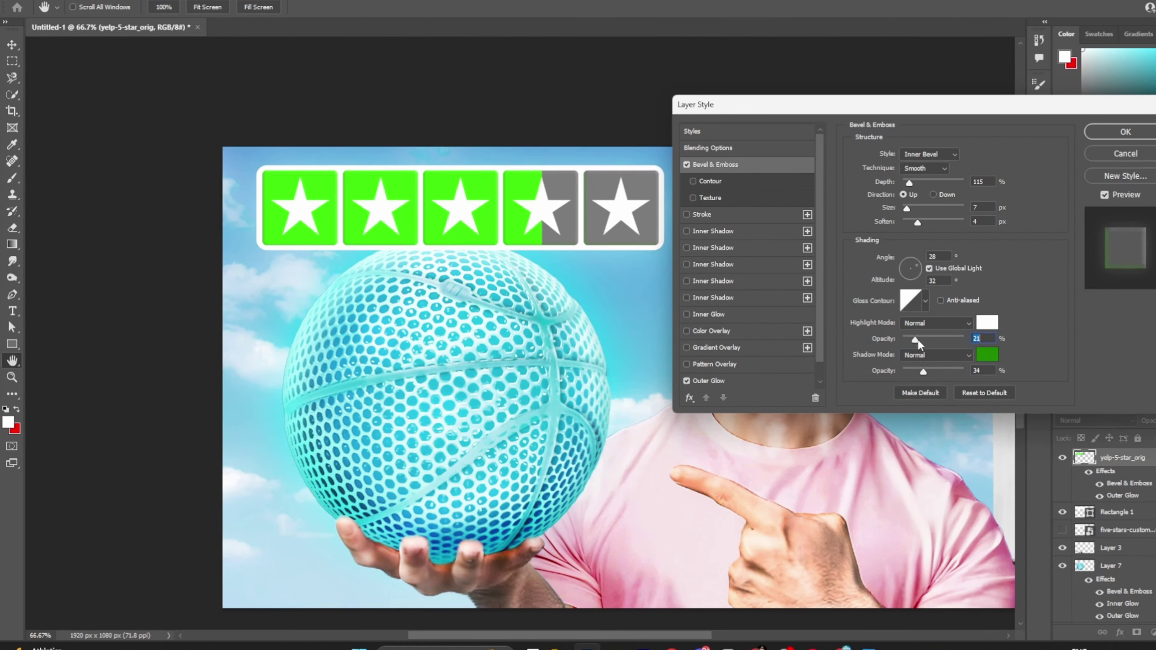
Add an Inner Shadow to the rating boxes and try one on the white frame behind them
{"action": "left_click", "coordinate": [687, 281]}
{"action": "left_click", "coordinate": [713, 281]}
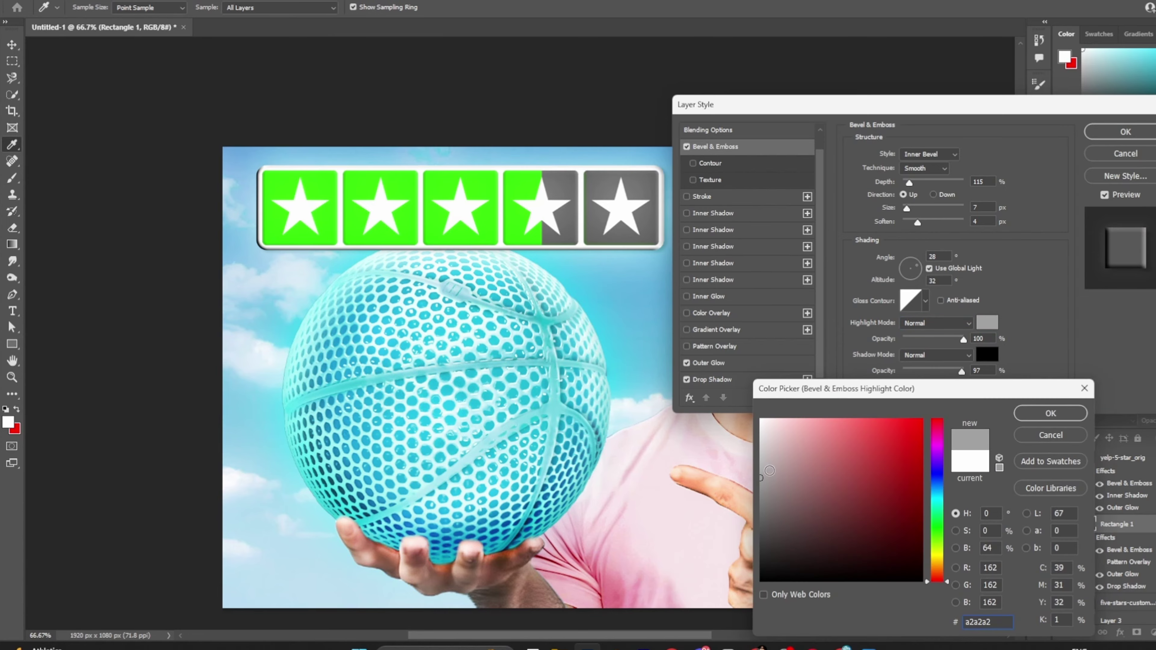
{"action": "left_click", "coordinate": [686, 279]}
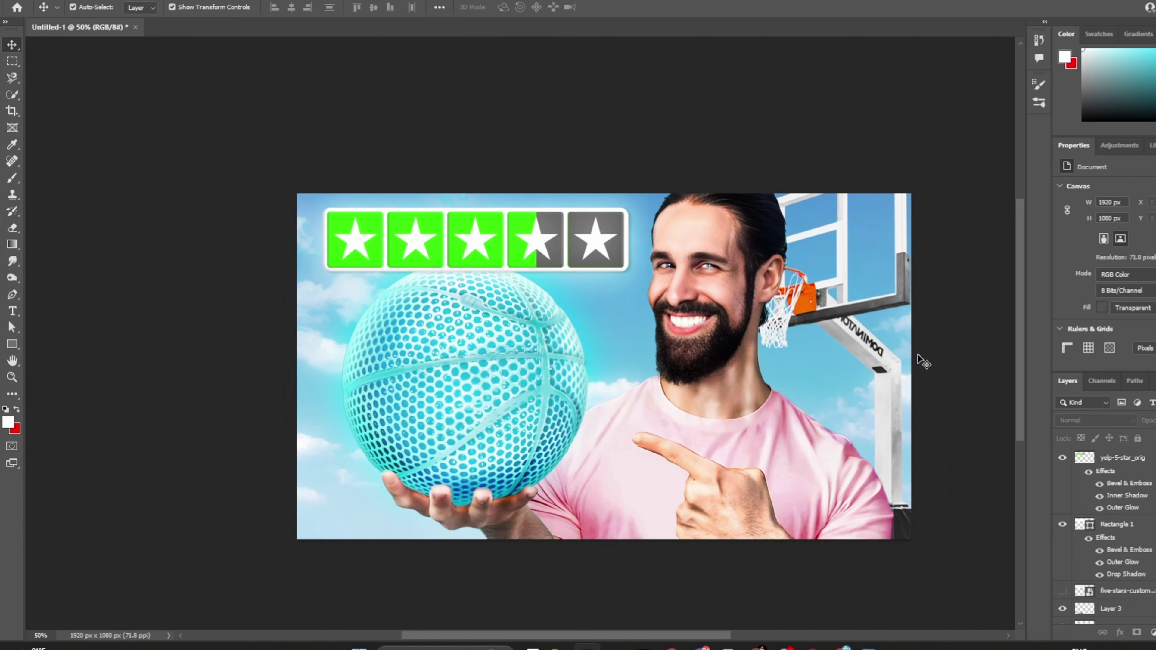
Give the white stars an Inner Glow and a Bevel & Emboss effect with adjusted highlight and shadow opacity
{"action": "key", "text": "ctrl+plus"}
{"action": "key", "text": "ctrl+plus"}
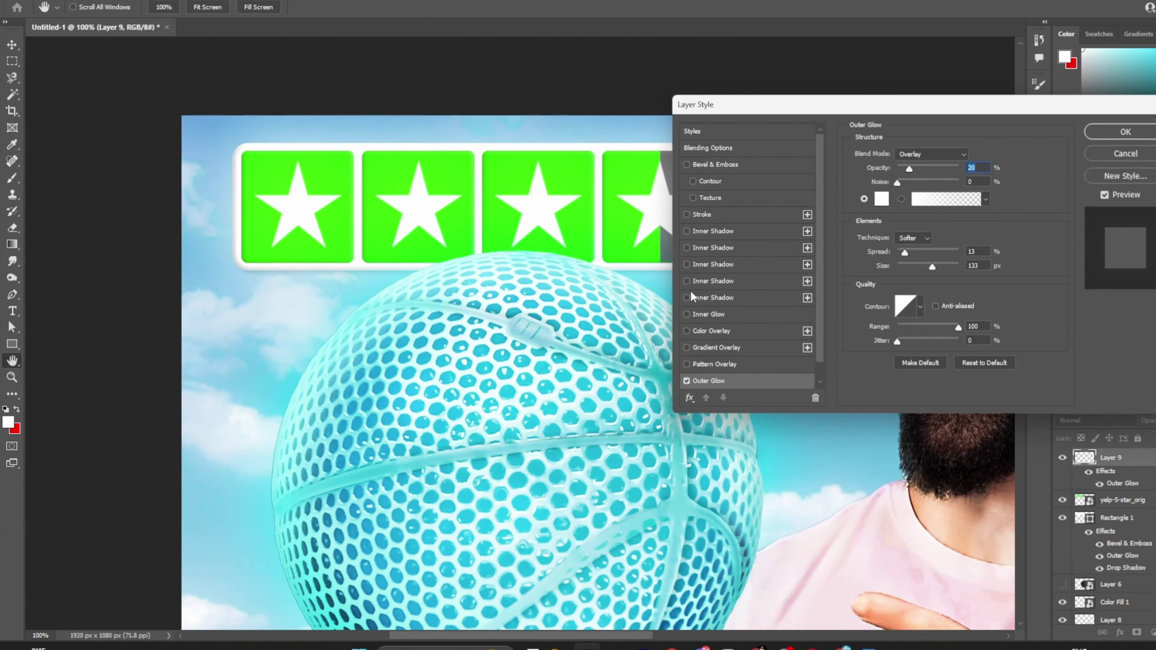
{"action": "left_click", "coordinate": [708, 315]}
{"action": "left_click", "coordinate": [695, 165]}
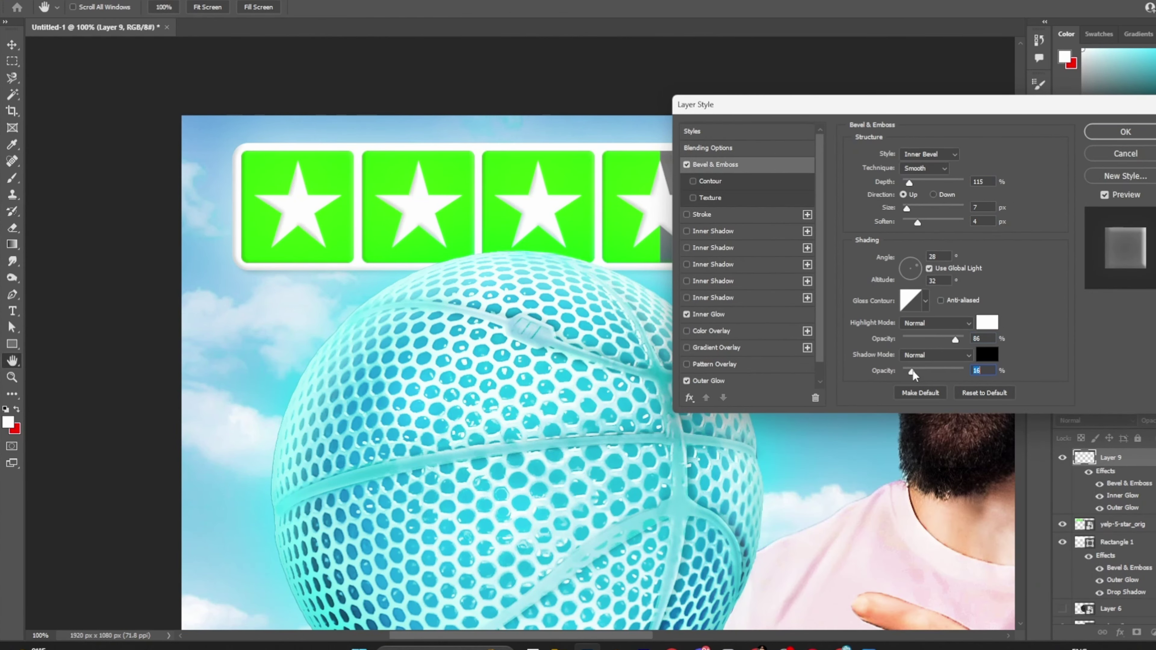
{"action": "left_click_drag", "start_coordinate": [912, 370], "coordinate": [941, 339]}
{"action": "left_click", "coordinate": [1122, 132]}
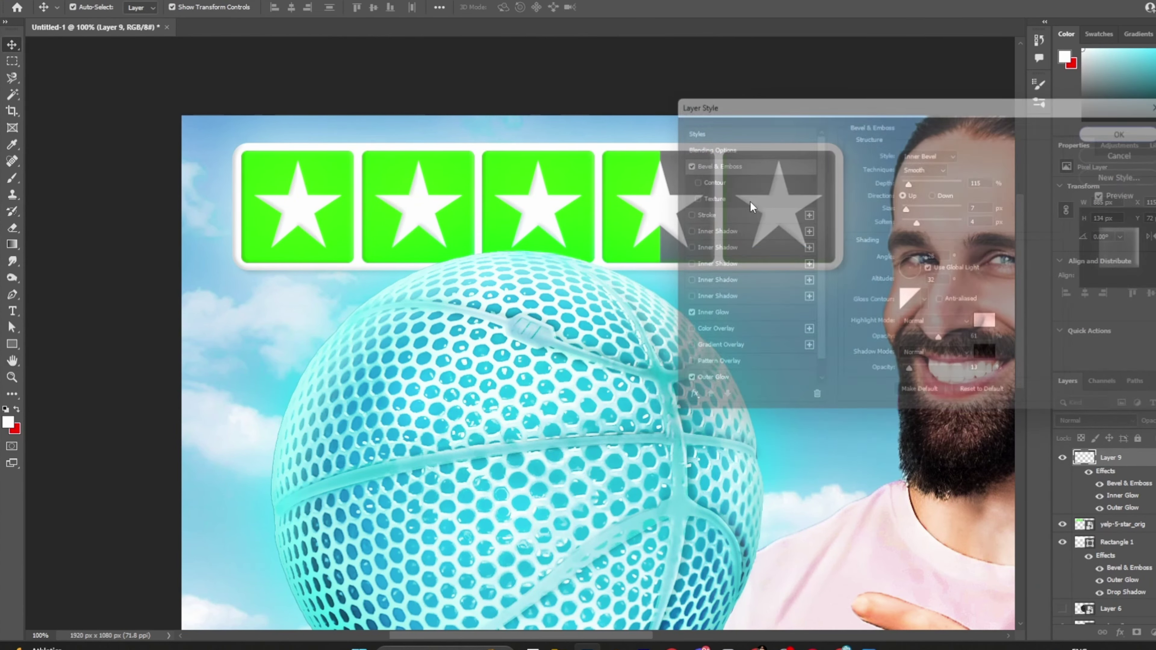
Place the price tag image over the ball's lower part, enlarged and tilted, with a red Color Overlay
{"action": "key", "text": "ctrl+minus"}
{"action": "key", "text": "ctrl+minus"}
{"action": "key", "text": "ctrl+minus"}
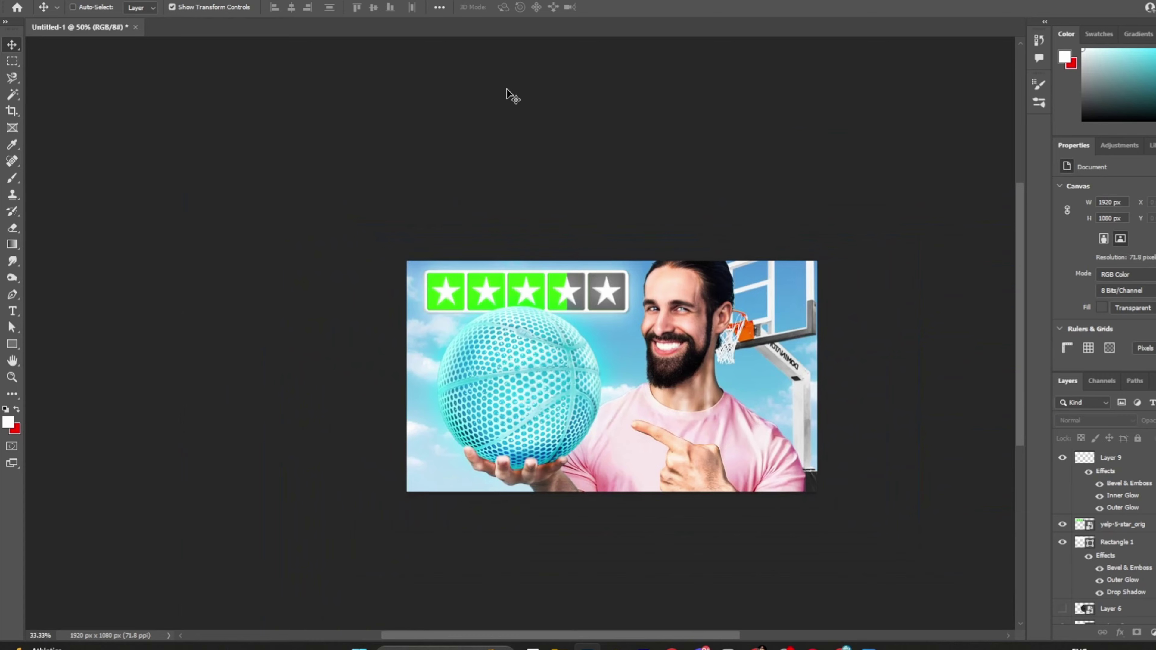
{"action": "key", "text": "ctrl+plus"}
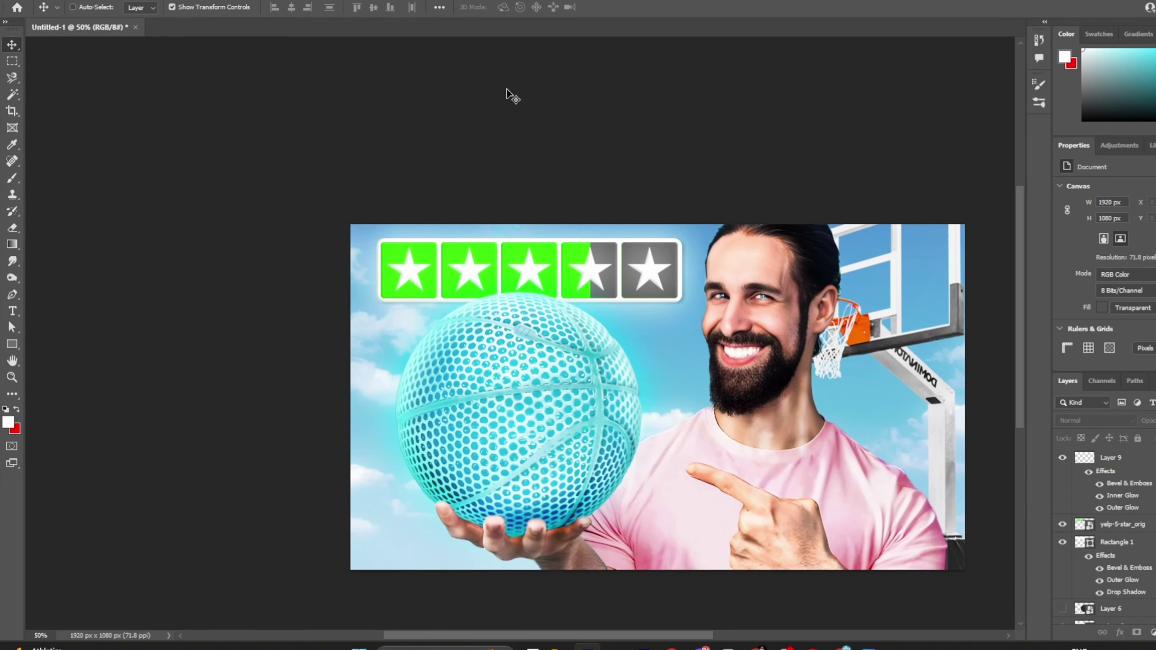
{"action": "key", "text": "ctrl+v"}
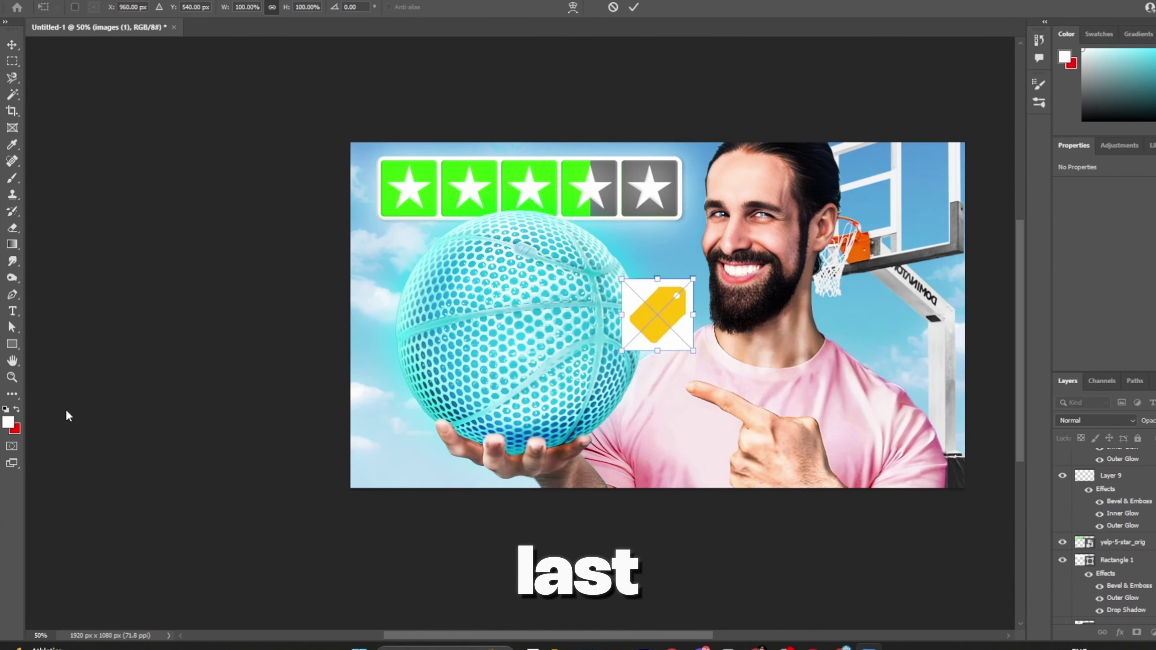
{"action": "left_click_drag", "start_coordinate": [622, 350], "coordinate": [490, 485]}
{"action": "left_click_drag", "start_coordinate": [563, 362], "coordinate": [563, 269]}
{"action": "key", "text": "Return"}
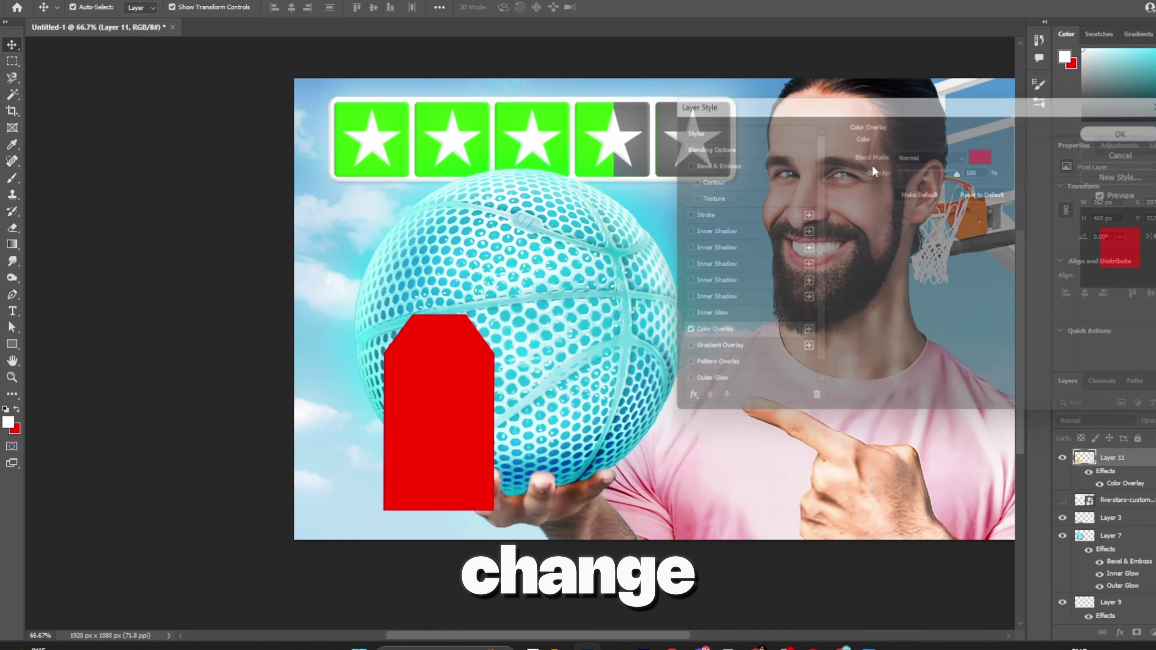
{"action": "left_click", "coordinate": [227, 348]}
{"action": "left_click_drag", "start_coordinate": [383, 509], "coordinate": [373, 493]}
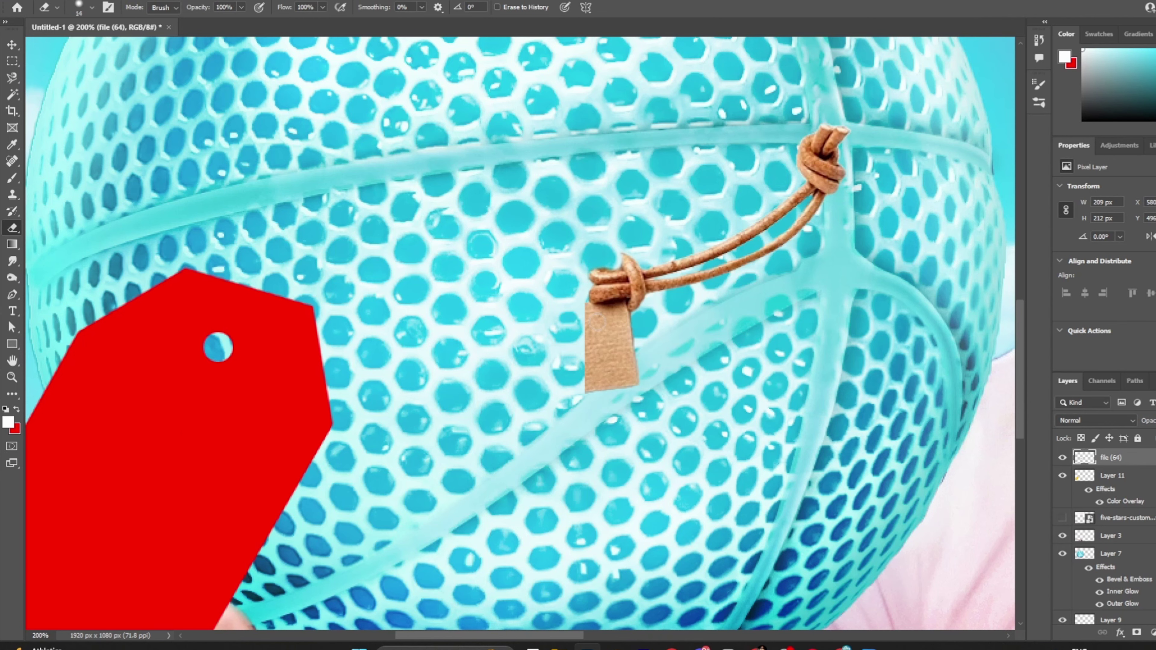
Move the brown string to the red tag, then rotate and warp it to run up from the tag's hole
{"action": "key", "text": "ctrl+t"}
{"action": "left_click_drag", "start_coordinate": [585, 292], "coordinate": [232, 319]}
{"action": "left_click", "coordinate": [61, 1]}
{"action": "left_click", "coordinate": [236, 511]}
{"action": "left_click_drag", "start_coordinate": [222, 396], "coordinate": [110, 299]}
{"action": "left_click_drag", "start_coordinate": [301, 211], "coordinate": [311, 223]}
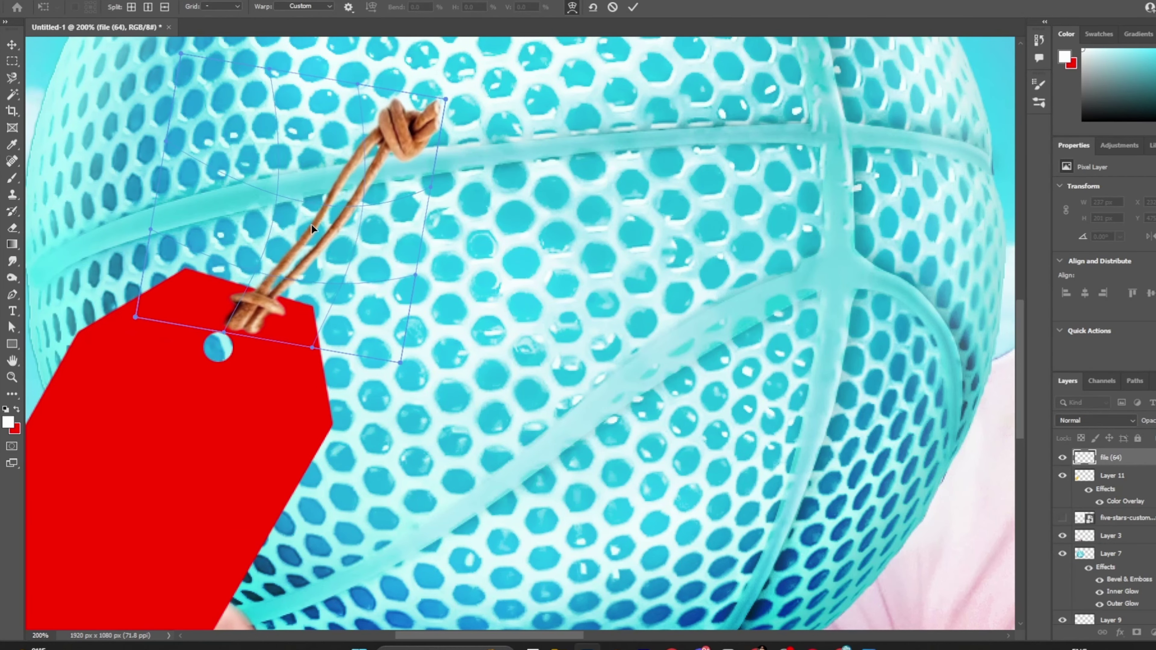
{"action": "left_click", "coordinate": [633, 7]}
Scale the string to about 89%, seat it in the tag's hole and erase its upper knot
{"action": "key", "text": "ctrl+t"}
{"action": "left_click_drag", "start_coordinate": [441, 96], "coordinate": [459, 81]}
{"action": "left_click_drag", "start_coordinate": [246, 340], "coordinate": [294, 276]}
{"action": "key", "text": "ctrl+minus"}
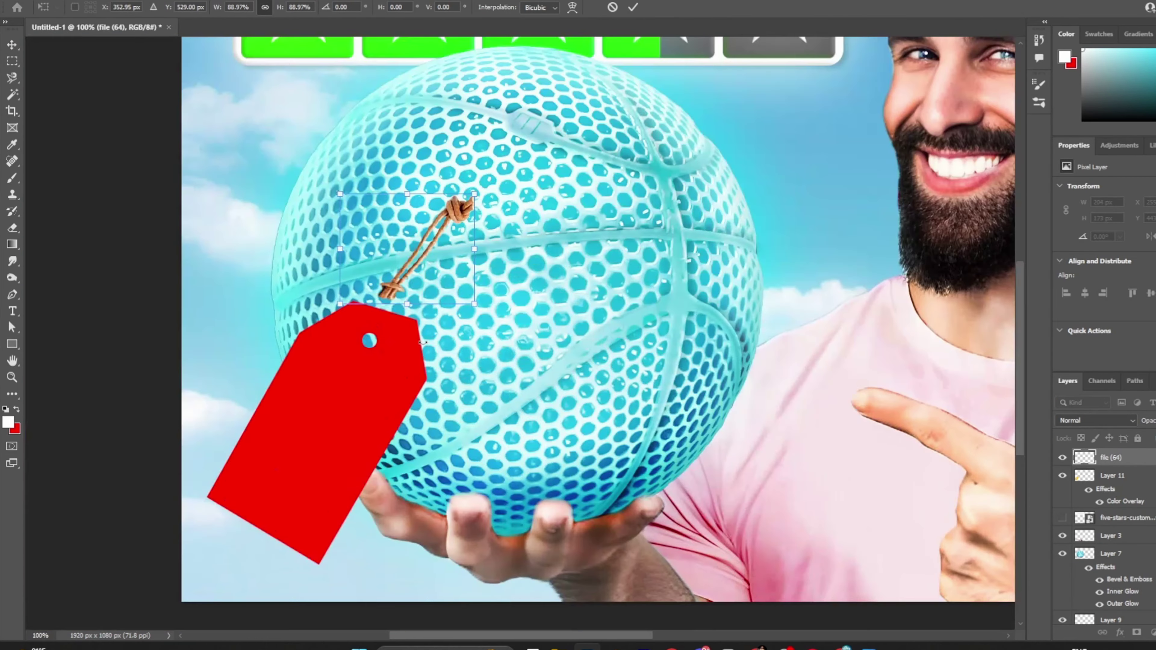
{"action": "left_click_drag", "start_coordinate": [363, 337], "coordinate": [363, 337]}
{"action": "key", "text": "ctrl+plus"}
{"action": "key", "text": "Return"}
{"action": "key", "text": "e"}
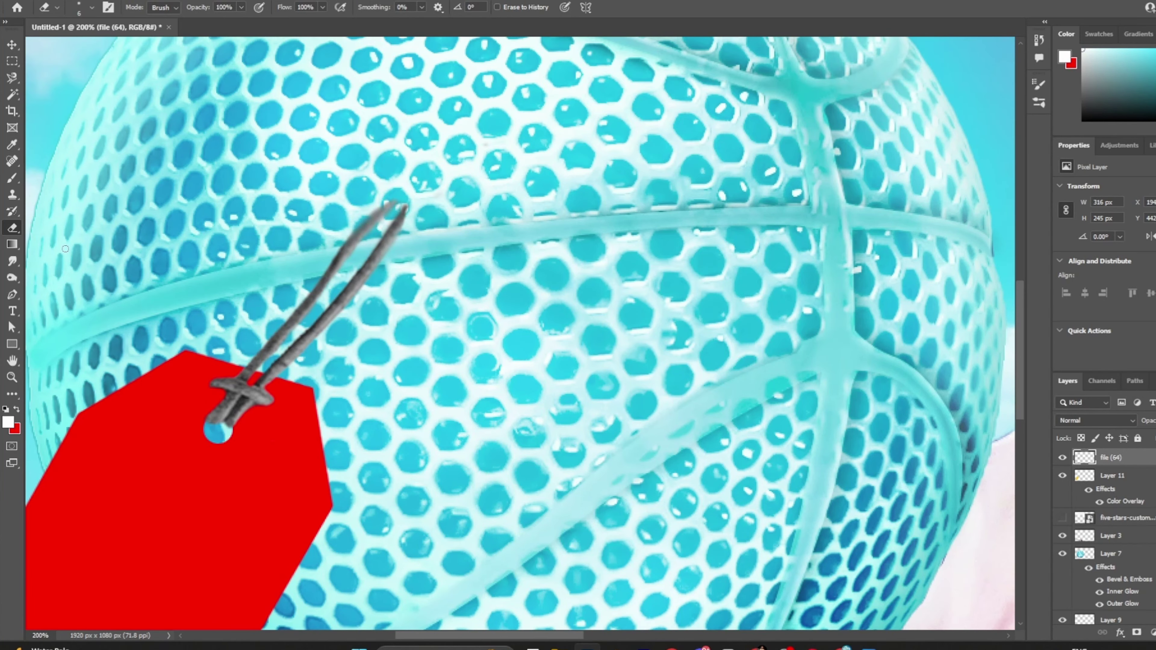
{"action": "left_click", "coordinate": [57, 7]}
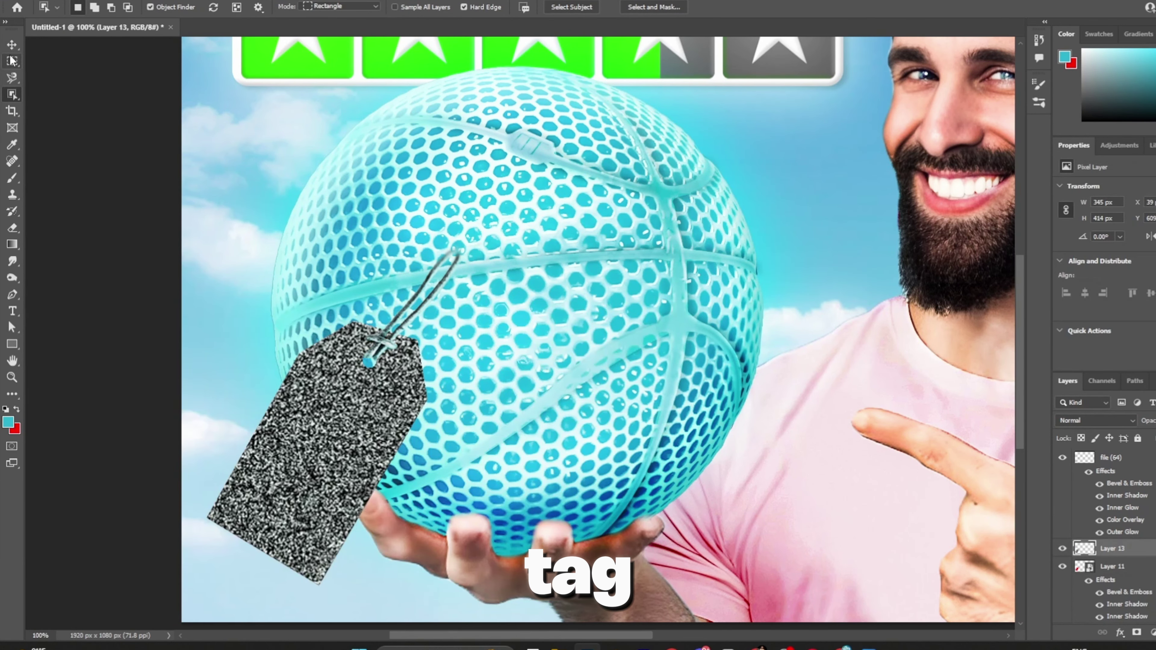
Blend the noise texture into the red tag with Overlay mode and a lower layer opacity
{"action": "left_click", "coordinate": [11, 45]}
{"action": "left_click", "coordinate": [1096, 421]}
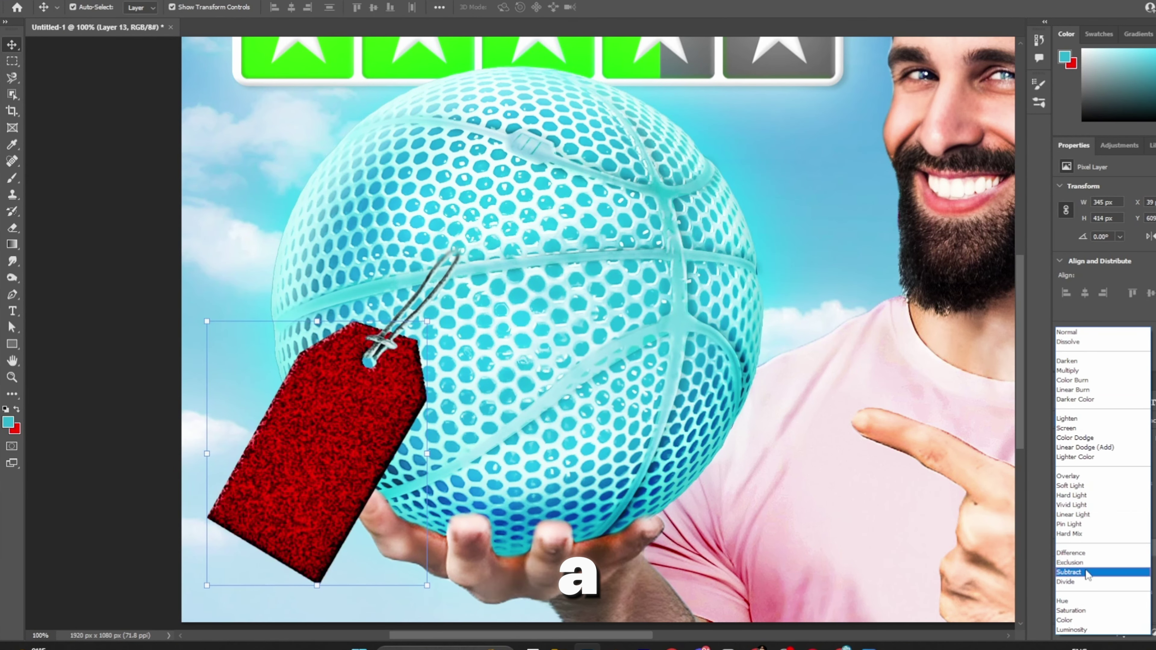
{"action": "left_click", "coordinate": [1078, 475]}
{"action": "left_click", "coordinate": [1154, 421]}
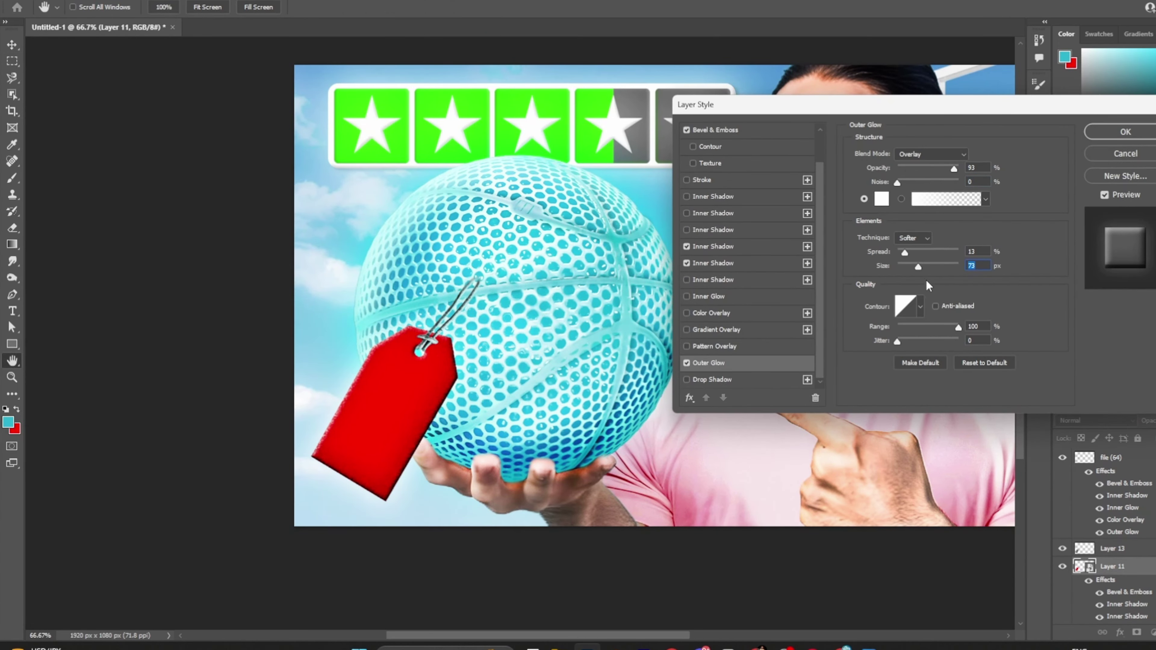
Set the red tag's Outer Glow size to 73 px and add a dark red Inner Glow in Normal mode
{"action": "left_click_drag", "start_coordinate": [932, 266], "coordinate": [920, 267]}
{"action": "left_click", "coordinate": [708, 296]}
{"action": "left_click", "coordinate": [881, 199]}
{"action": "left_click", "coordinate": [1045, 410]}
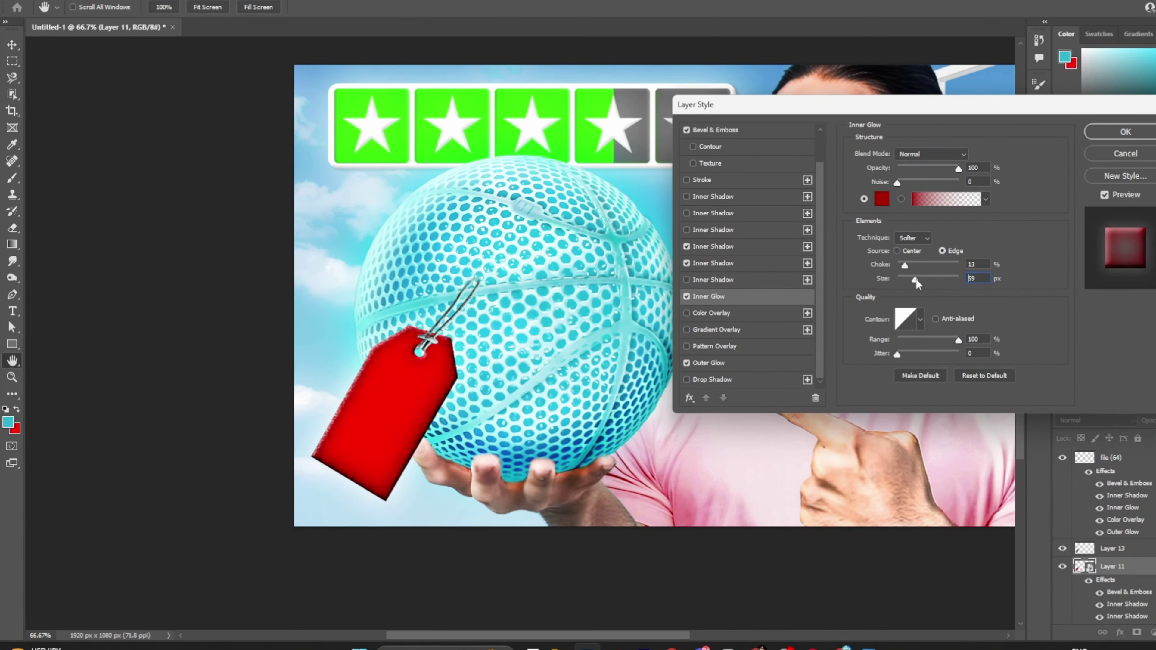
{"action": "left_click", "coordinate": [1125, 132]}
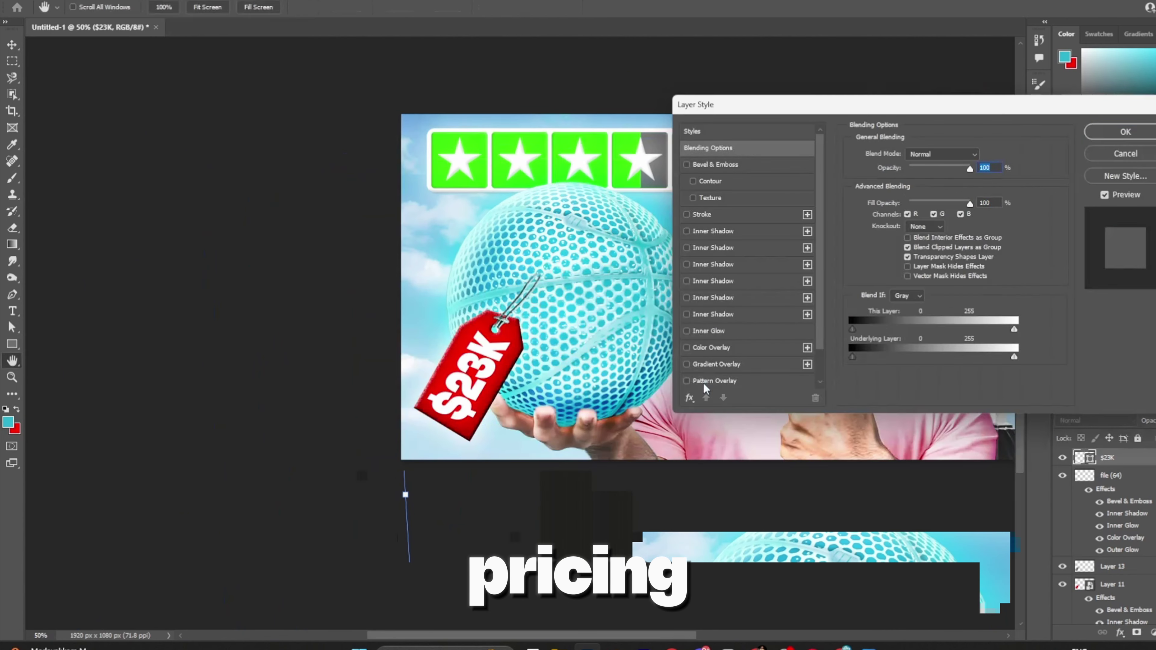
Style the $23K text with Bevel & Emboss, Inner Shadow, Outer Glow and Drop Shadow, and scale it to about 104%
{"action": "left_click", "coordinate": [687, 378]}
{"action": "left_click", "coordinate": [687, 364]}
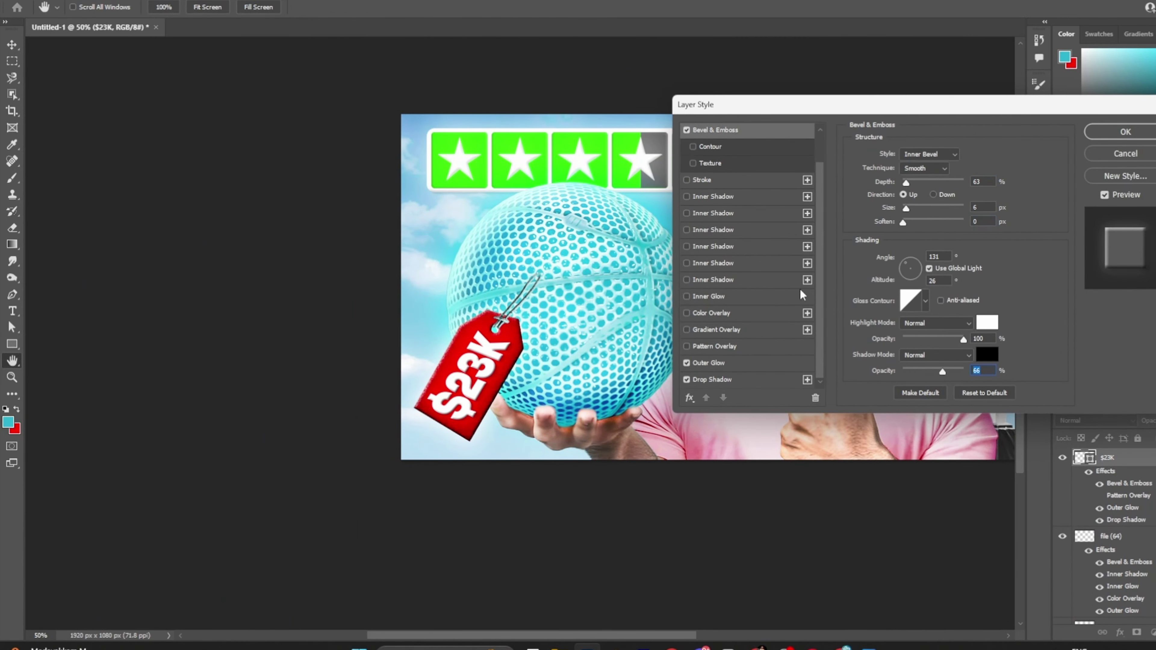
{"action": "left_click", "coordinate": [686, 279]}
{"action": "left_click", "coordinate": [931, 156]}
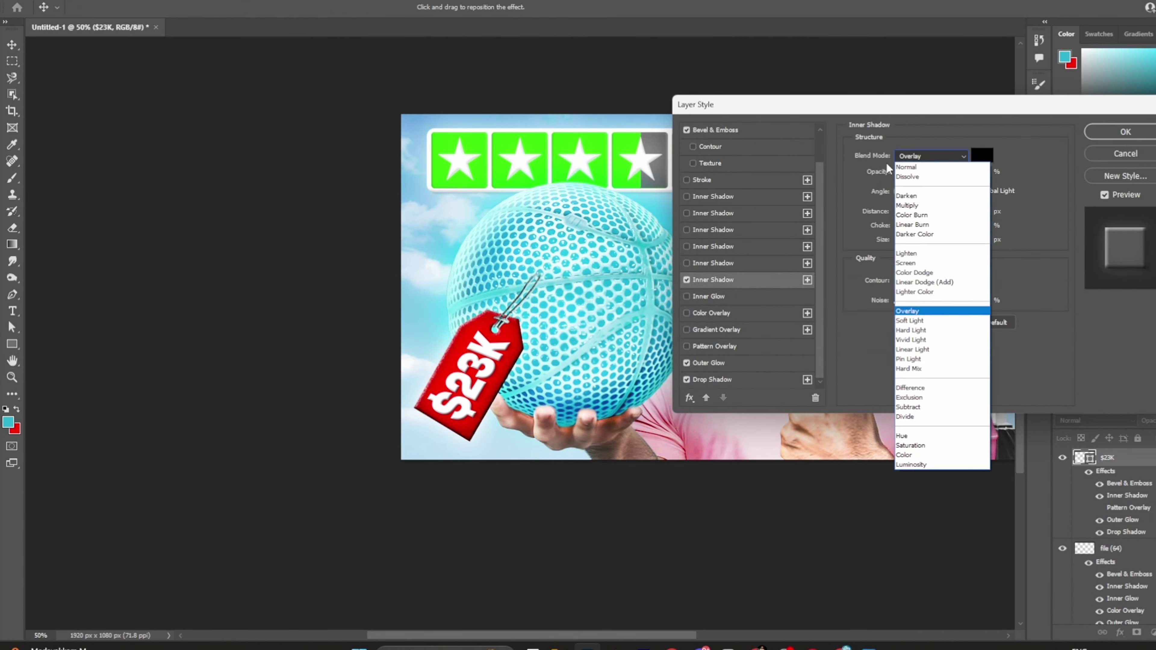
{"action": "left_click", "coordinate": [930, 156]}
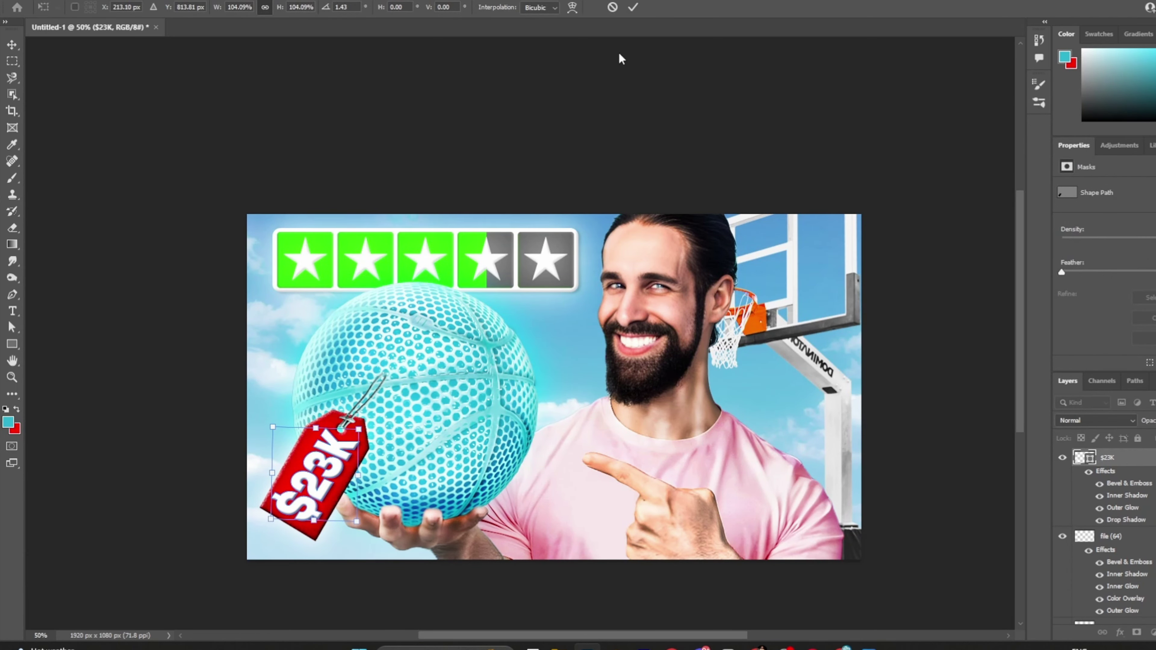
{"action": "left_click", "coordinate": [632, 5]}
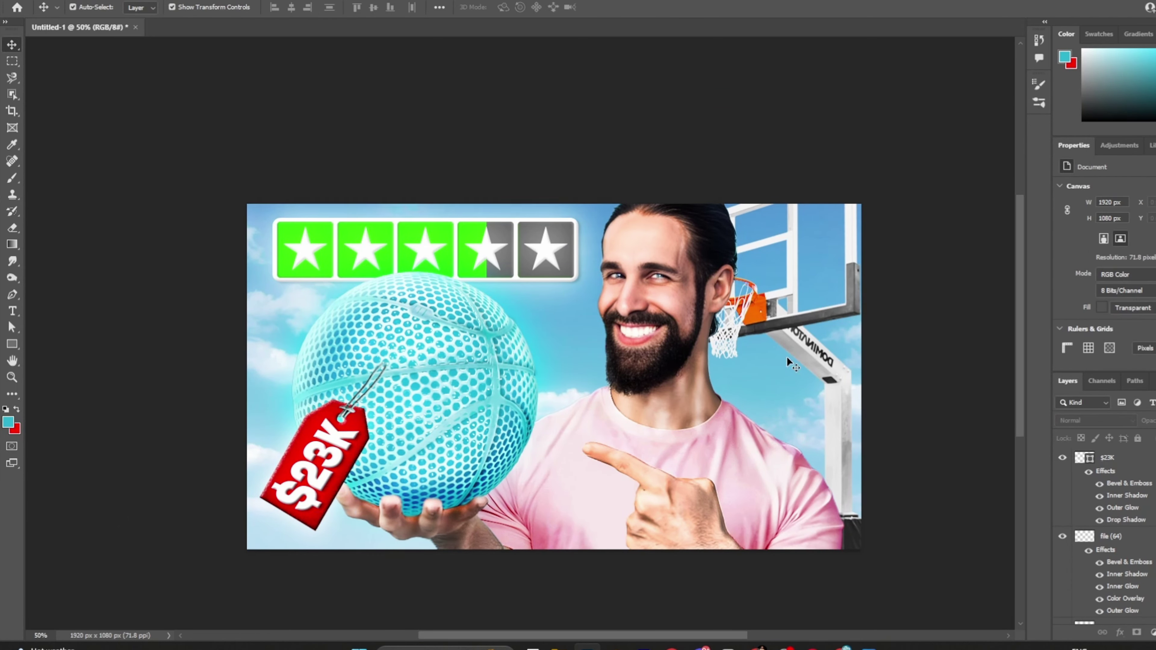
Stretch the transparent glass image over the backboard to about 491 × 483 px and enlarge the Eraser brush
{"action": "scroll", "coordinate": [690, 393], "scroll_direction": "up", "scroll_amount": 1}
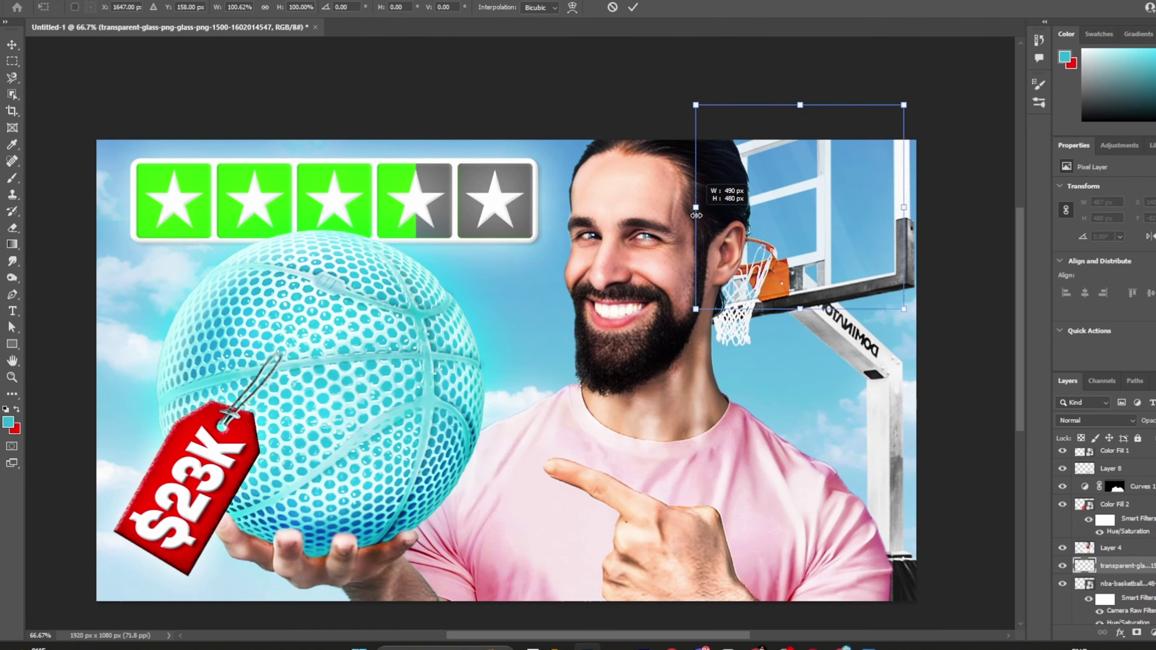
{"action": "key", "text": "bracketright"}
{"action": "key", "text": "bracketright"}
{"action": "key", "text": "bracketright"}
{"action": "key", "text": "bracketright"}
{"action": "key", "text": "bracketright"}
{"action": "key", "text": "bracketright"}
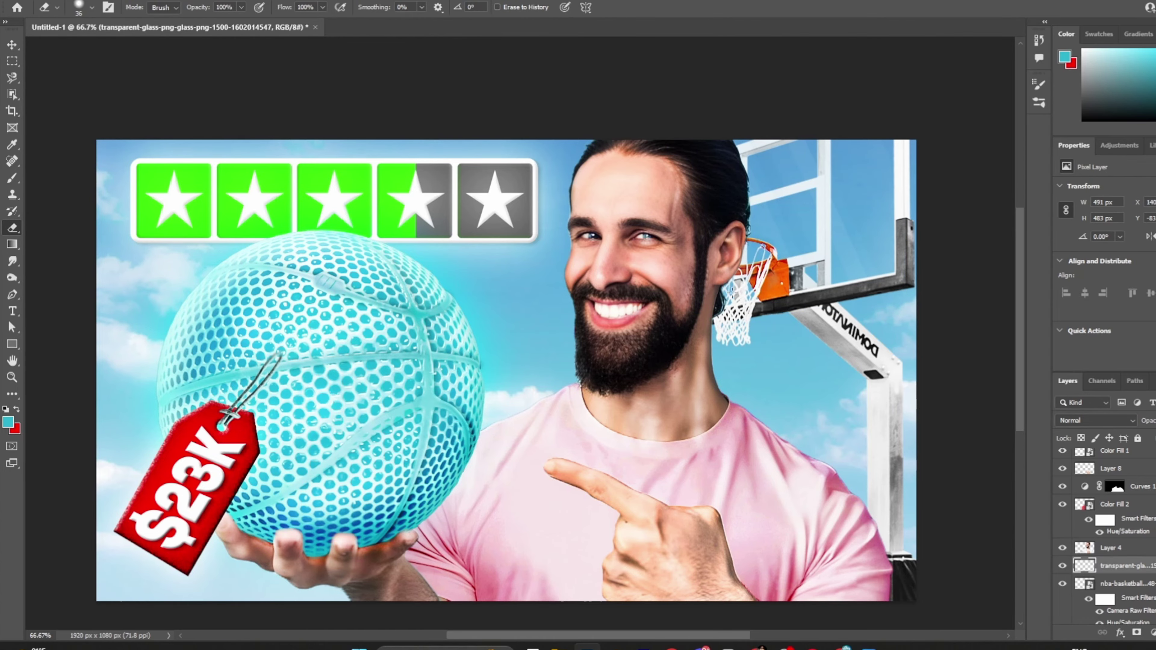